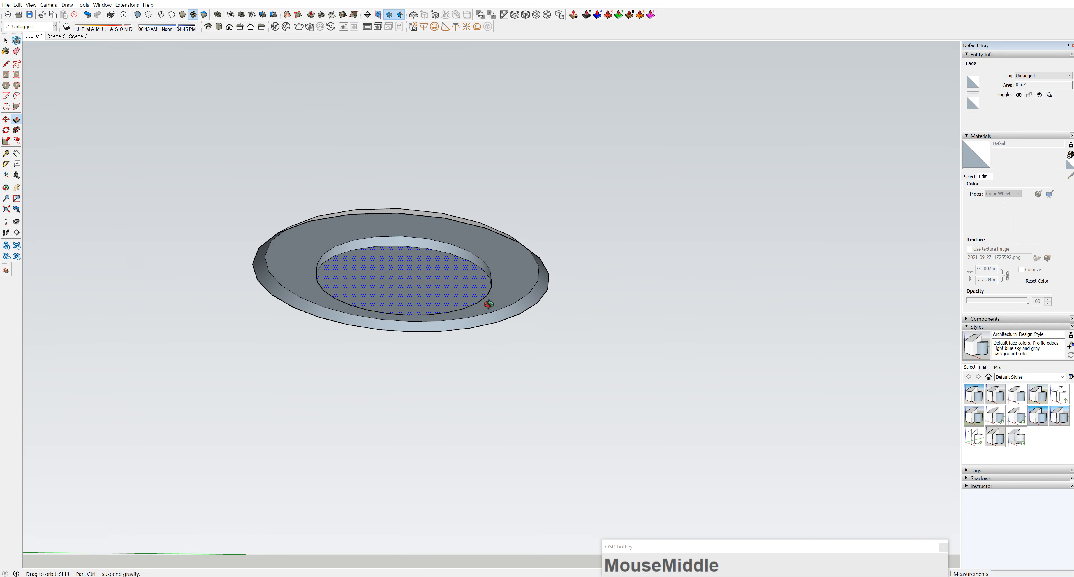
# - Draw two lines on the disc's underside from the inner circle to the outer edge, closing the open ring with faces
pyautogui.press('space')
pyautogui.click(440, 270)
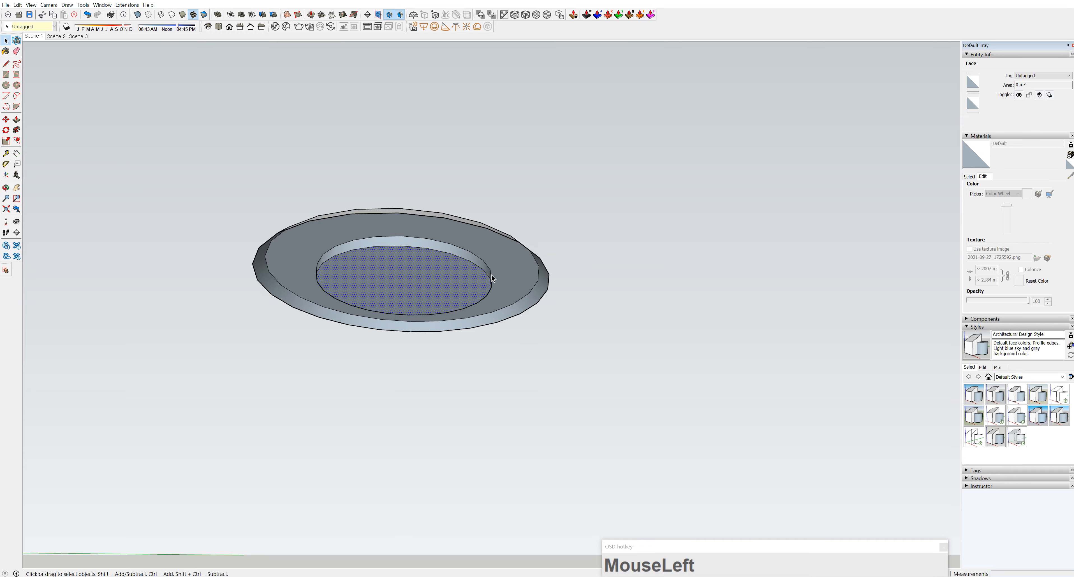
pyautogui.press('l')
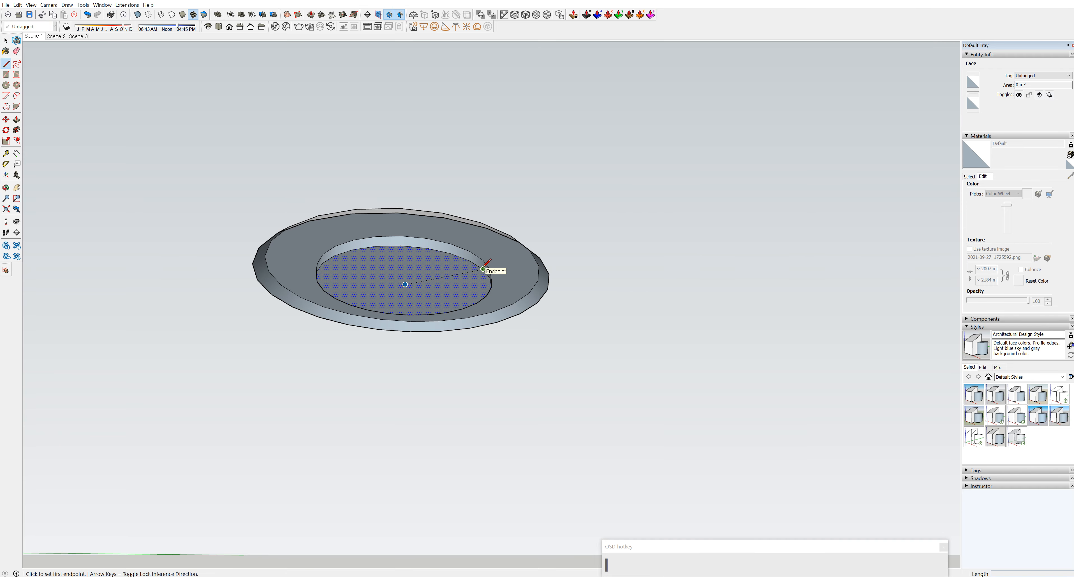
pyautogui.click(483, 269)
pyautogui.click(540, 258)
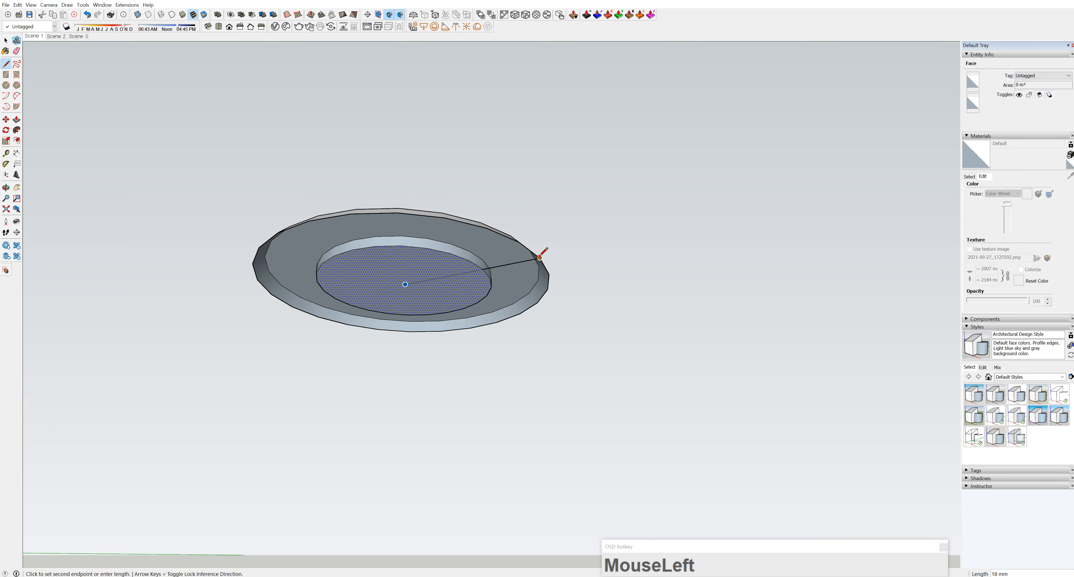
pyautogui.press('Escape')
pyautogui.click(401, 245)
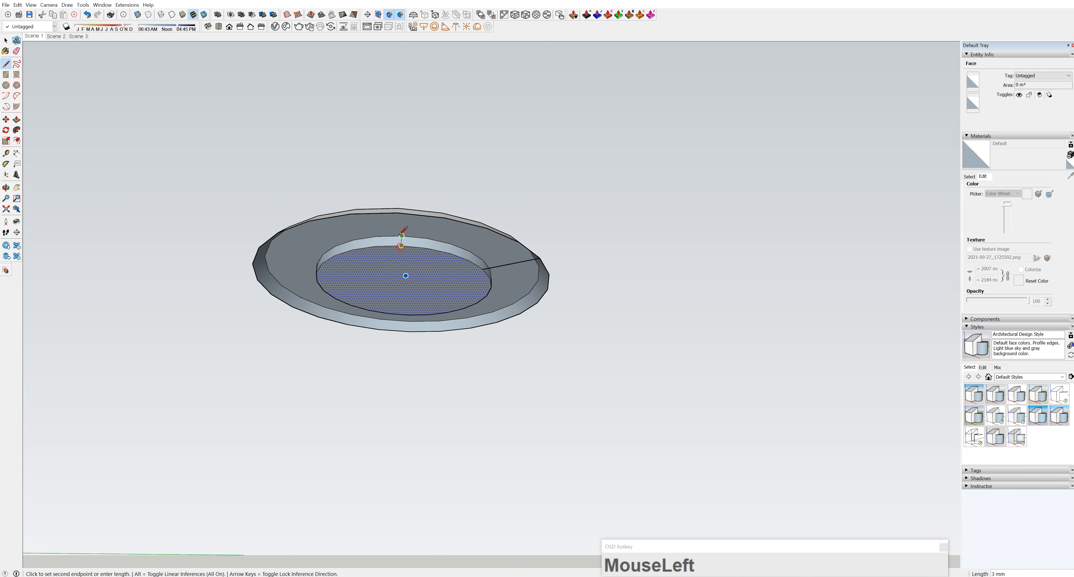
pyautogui.click(398, 211)
pyautogui.moveTo(398, 211)
pyautogui.mouseDown(button='middle')
pyautogui.moveTo(448, 252)
pyautogui.moveTo(540, 142)
pyautogui.moveTo(498, 178)
pyautogui.mouseUp(button='middle')
pyautogui.moveTo(411, 171); pyautogui.dragTo(509, 270, button='middle')
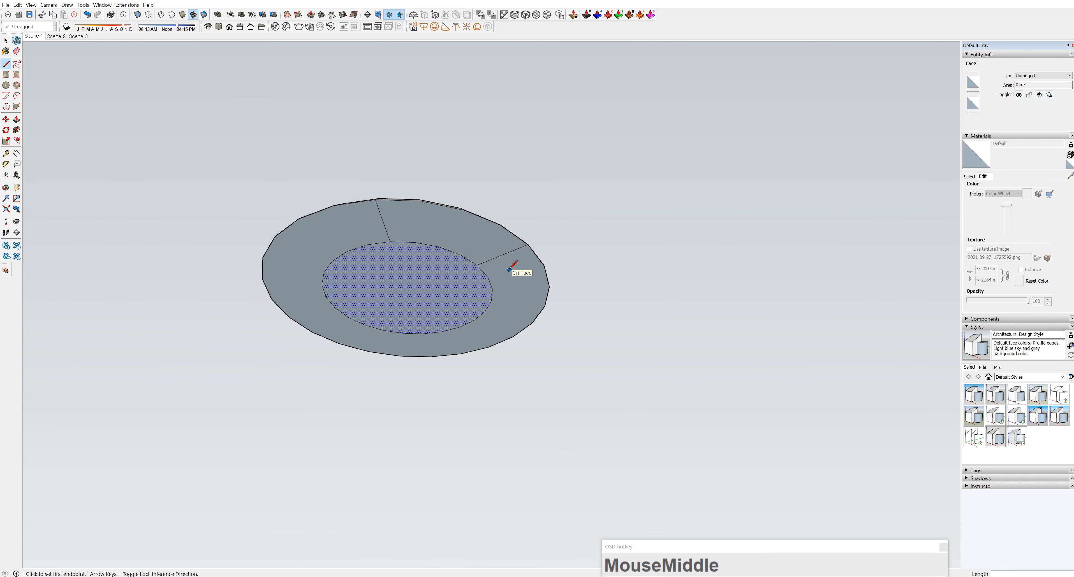
# - Erase the two connecting lines and the inner circle edge on the disc's underside
pyautogui.press('e')
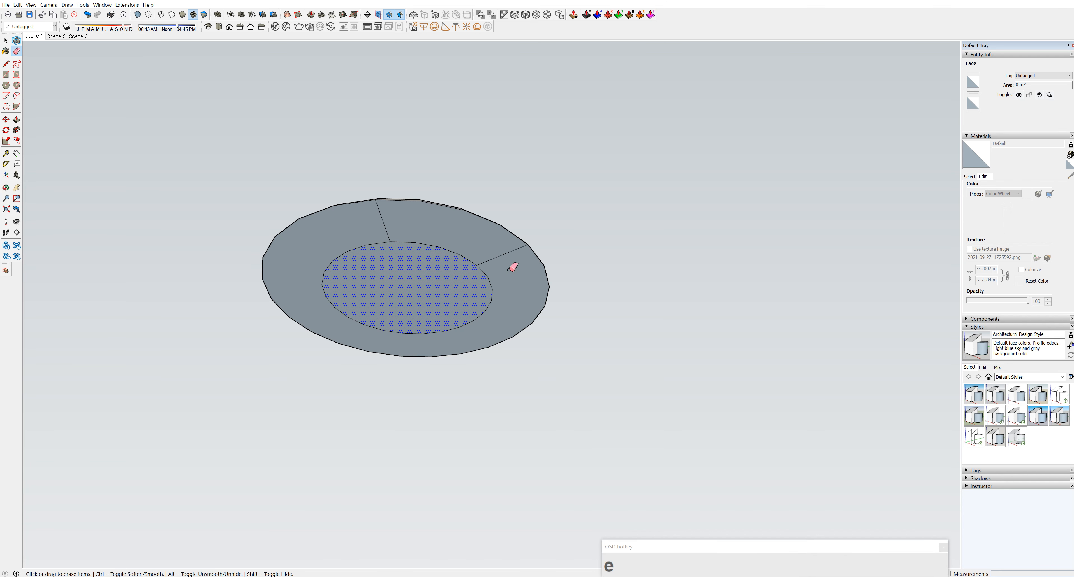
pyautogui.click(510, 252)
pyautogui.click(384, 219)
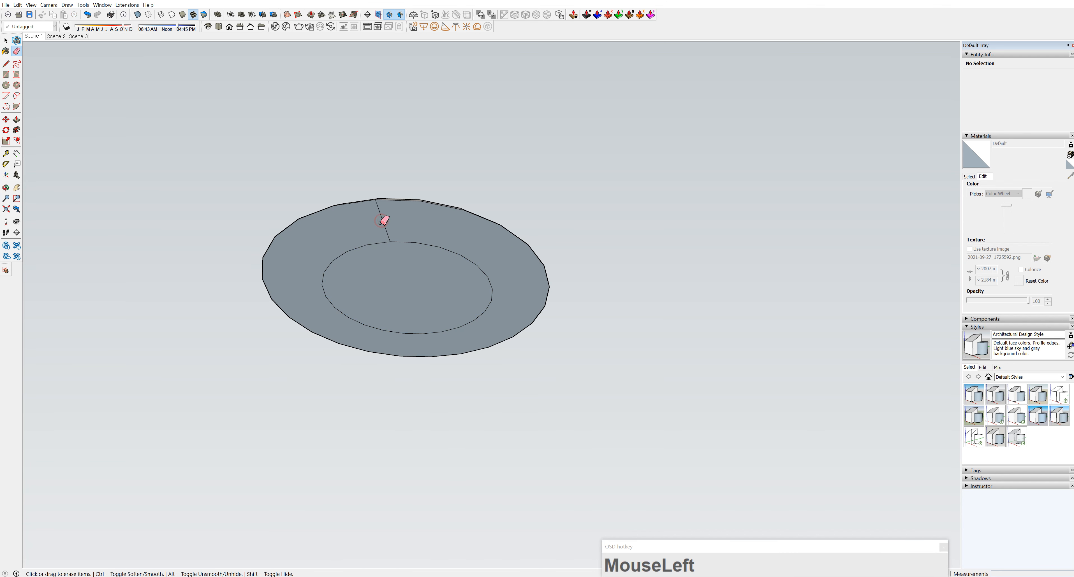
pyautogui.moveTo(450, 248); pyautogui.dragTo(460, 250)
# - Try deleting the recess floor face from above, and undo the last two edits
pyautogui.moveTo(443, 290)
pyautogui.mouseDown(button='middle')
pyautogui.moveTo(453, 396)
pyautogui.moveTo(425, 427)
pyautogui.moveTo(436, 223)
pyautogui.moveTo(546, 45)
pyautogui.moveTo(501, 233)
pyautogui.moveTo(513, 193)
pyautogui.moveTo(558, 158)
pyautogui.moveTo(472, 496)
pyautogui.mouseUp(button='middle')
pyautogui.press('space')
pyautogui.click(434, 276)
pyautogui.press('Delete')
pyautogui.hotkey('ctrl', 'z')
pyautogui.hotkey('ctrl', 'z')
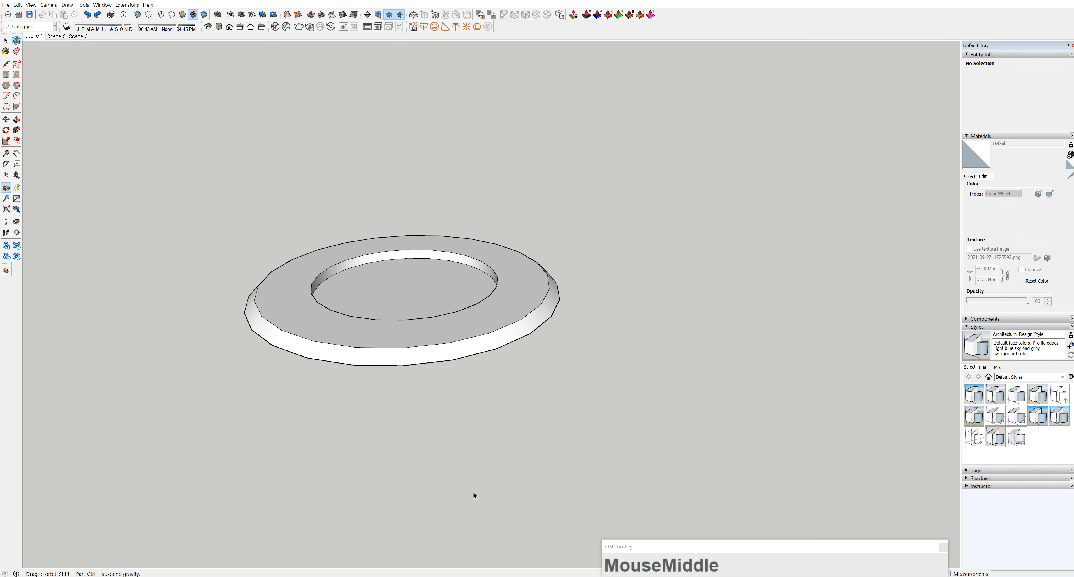
# - Push/Pull the recess floor 3 mm up to the disc's top surface and delete that inner face
pyautogui.click(421, 306)
pyautogui.press('p')
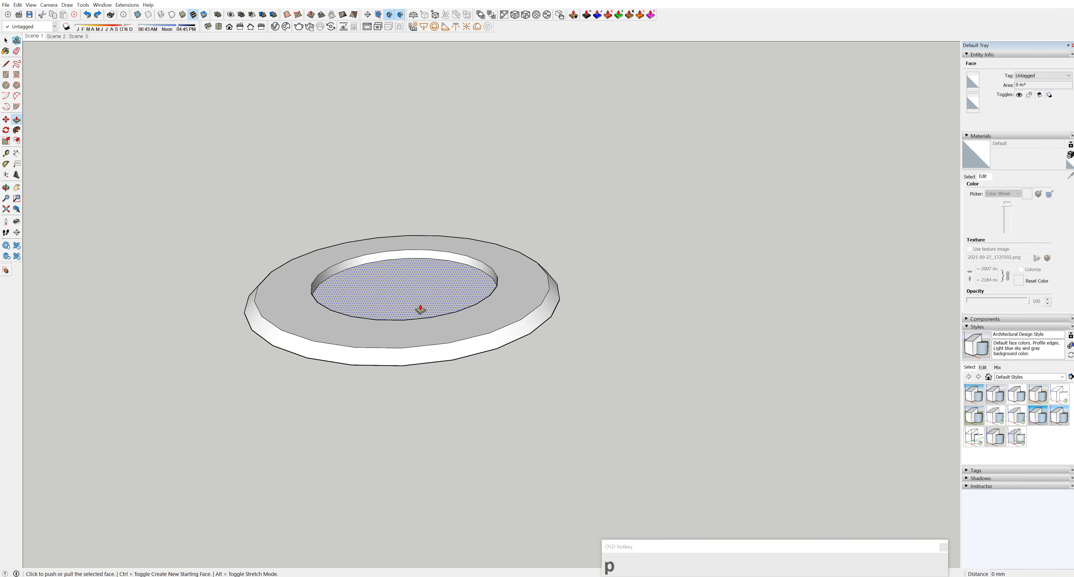
pyautogui.click(421, 309)
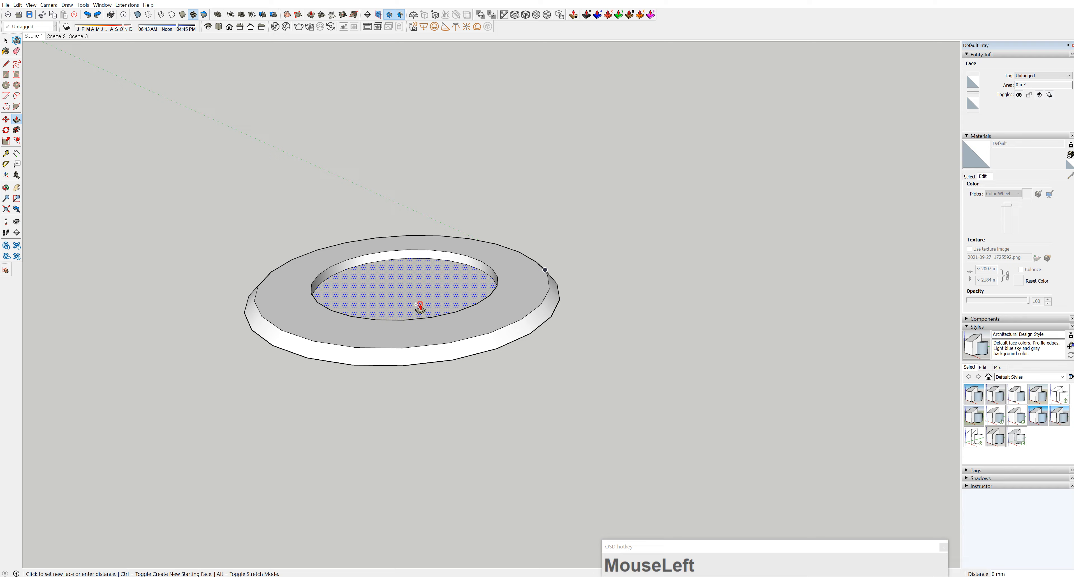
pyautogui.click(480, 263)
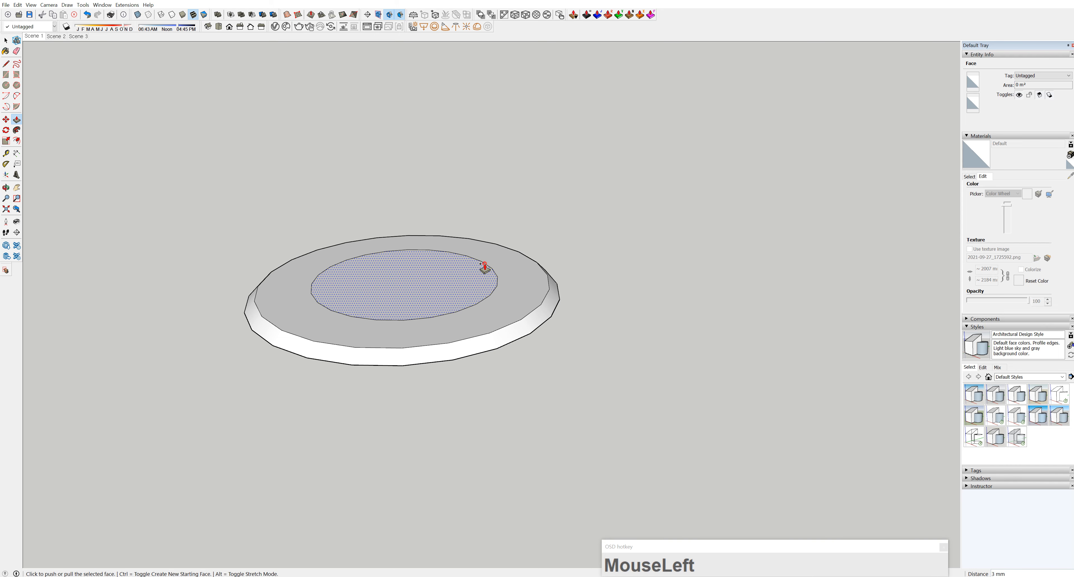
pyautogui.moveTo(487, 267); pyautogui.dragTo(415, 348, button='middle')
pyautogui.press('space')
pyautogui.click(420, 287)
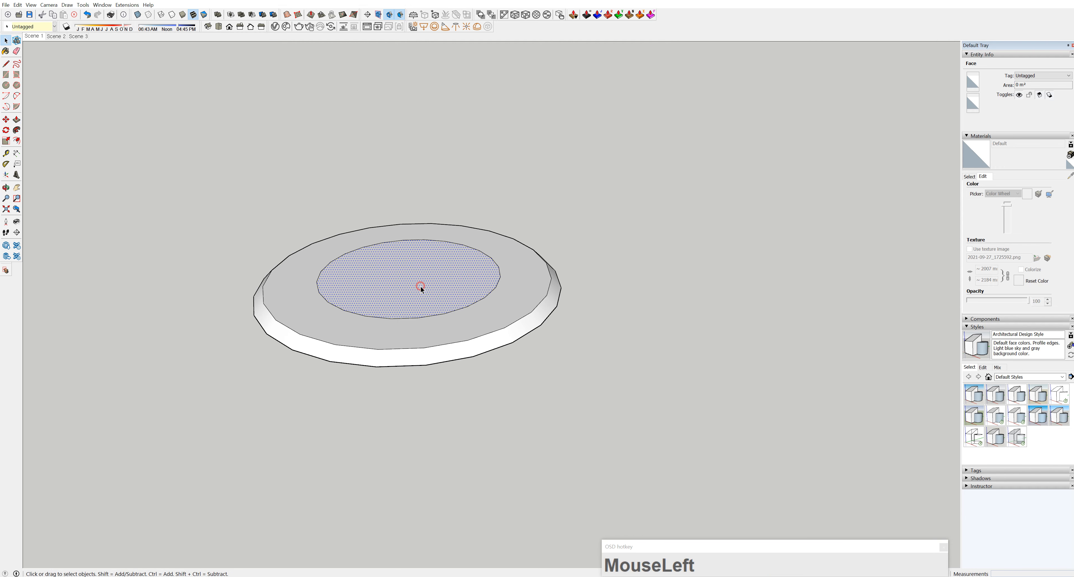
pyautogui.press('Delete')
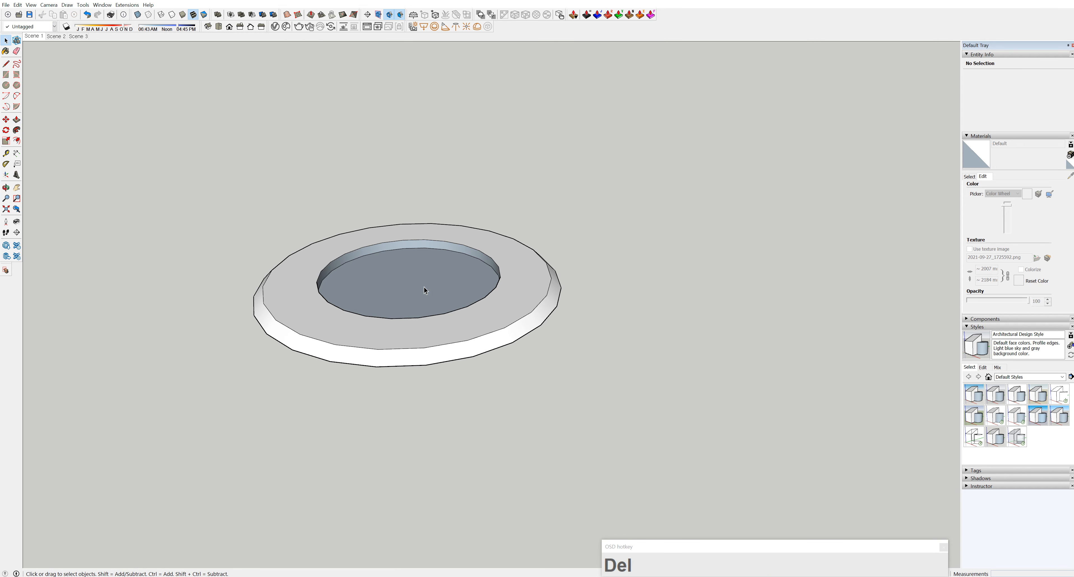
# - Try to Push/Pull the exposed inner bottom face up 5 mm as a new starting face, and undo it
pyautogui.click(429, 280)
pyautogui.press('p')
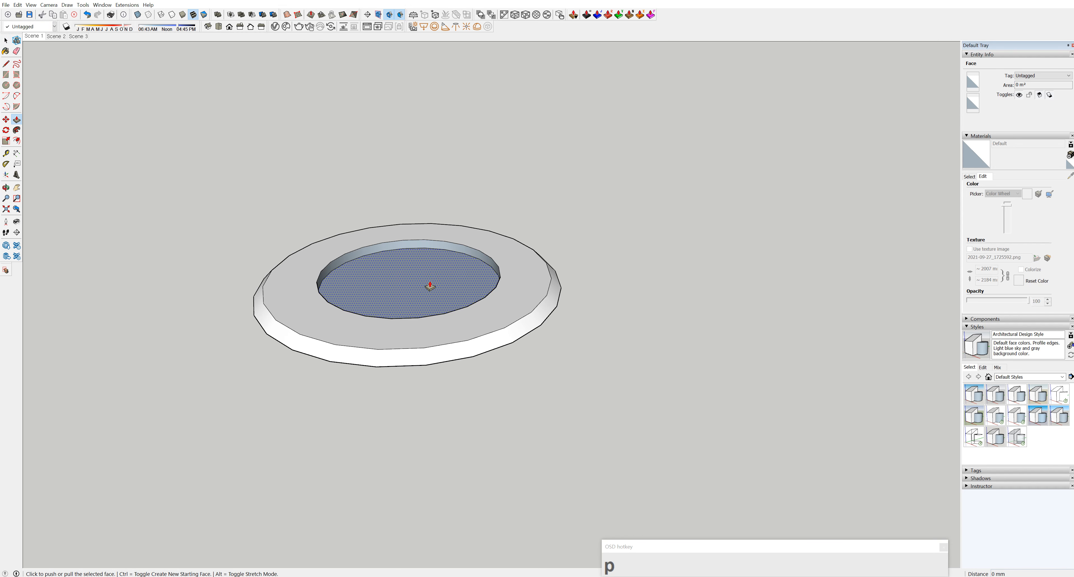
pyautogui.click(430, 286)
pyautogui.moveTo(431, 279); pyautogui.dragTo(475, 85, button='middle')
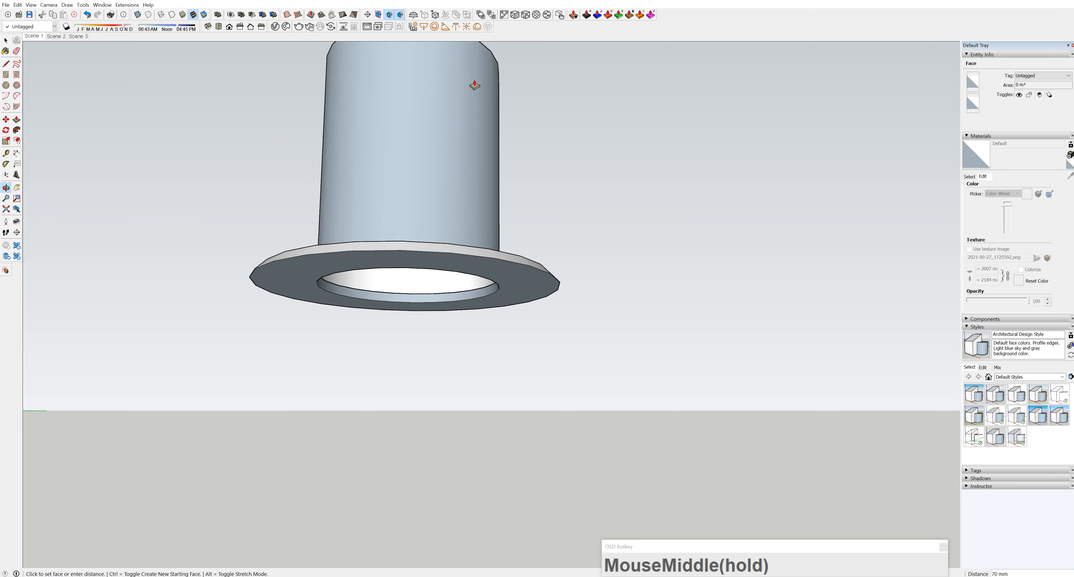
pyautogui.press('ctrl')
pyautogui.moveTo(426, 228); pyautogui.dragTo(374, 408, button='middle')
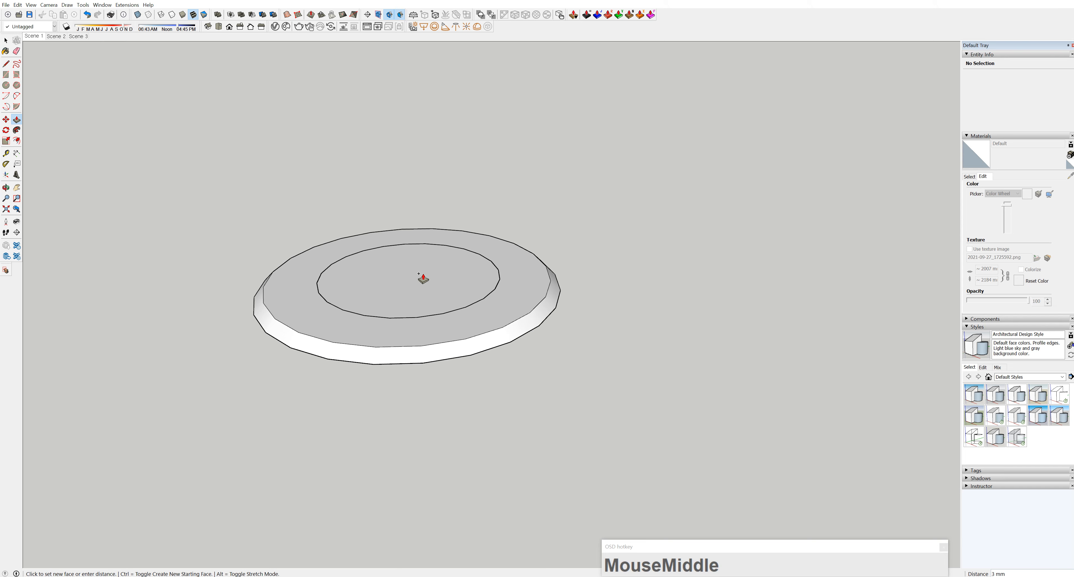
pyautogui.write('5')
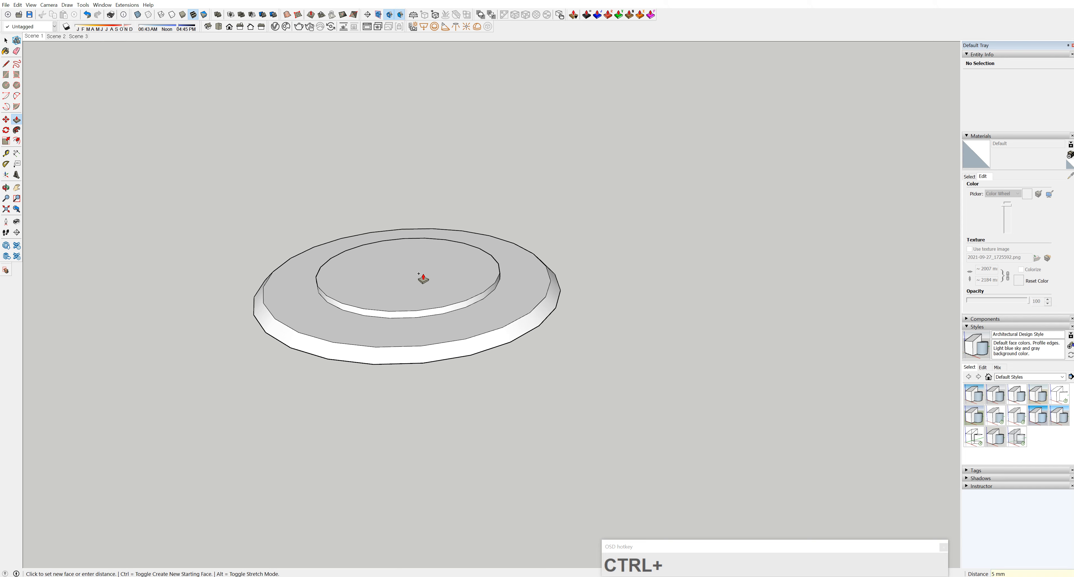
pyautogui.hotkey('ctrl', 'z')
# - Push/Pull the inner bottom face up 2 mm as a new starting face
pyautogui.click(421, 275)
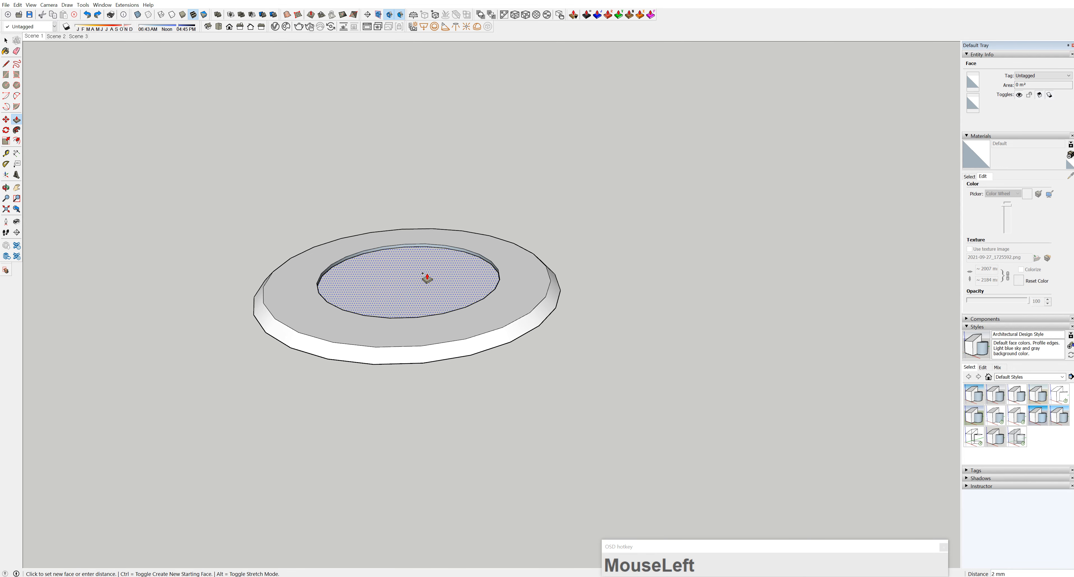
pyautogui.write('2')
pyautogui.press('Return')
pyautogui.press('space')
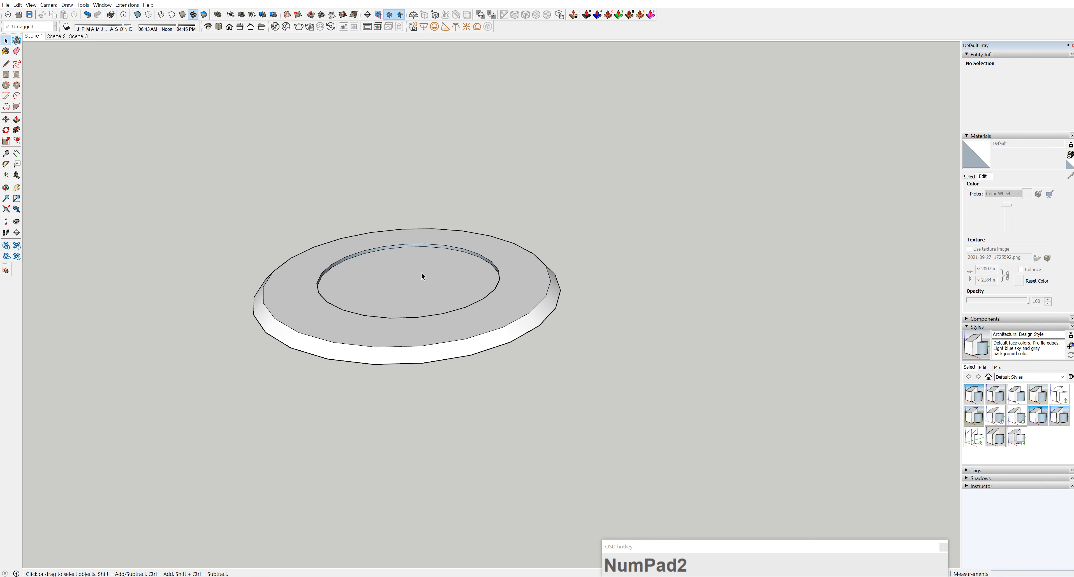
# - Erase the inner circle on the disc's underside and reverse the resulting bottom face
pyautogui.moveTo(421, 272)
pyautogui.mouseDown(button='middle')
pyautogui.moveTo(303, 93)
pyautogui.moveTo(565, 52)
pyautogui.moveTo(549, 160)
pyautogui.moveTo(550, 133)
pyautogui.moveTo(505, 278)
pyautogui.moveTo(500, 85)
pyautogui.moveTo(494, 108)
pyautogui.mouseUp(button='middle')
pyautogui.press('e')
pyautogui.click(506, 279)
pyautogui.press('space')
pyautogui.click(474, 219)
pyautogui.rightClick(473, 219)
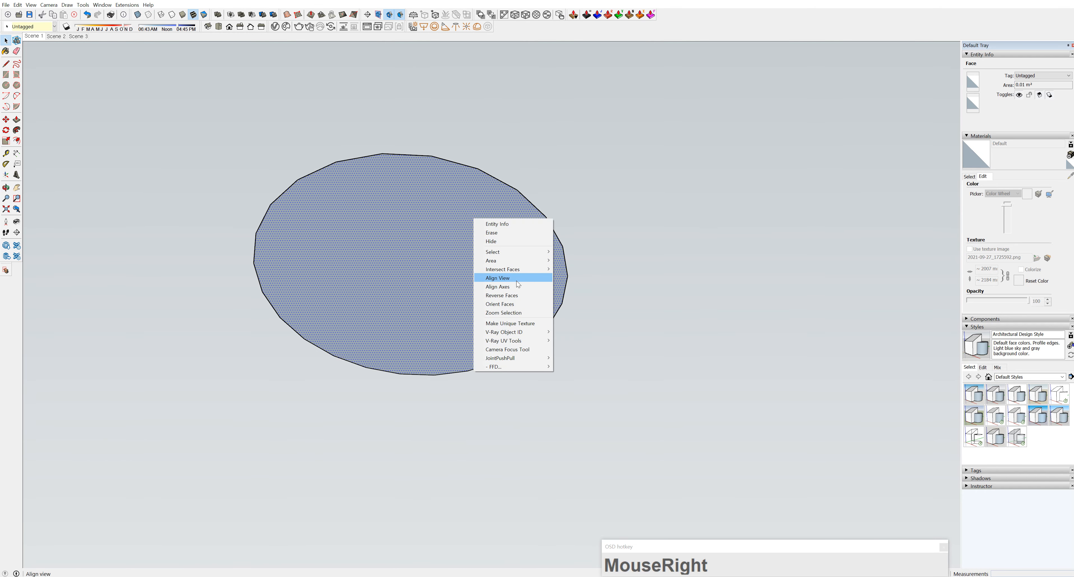
pyautogui.click(514, 295)
# - Reverse the side wall faces of the disc's circular recess
pyautogui.moveTo(517, 281); pyautogui.dragTo(736, 318, button='middle')
pyautogui.scroll(5, 486, 297)
pyautogui.press('space')
pyautogui.click(608, 310)
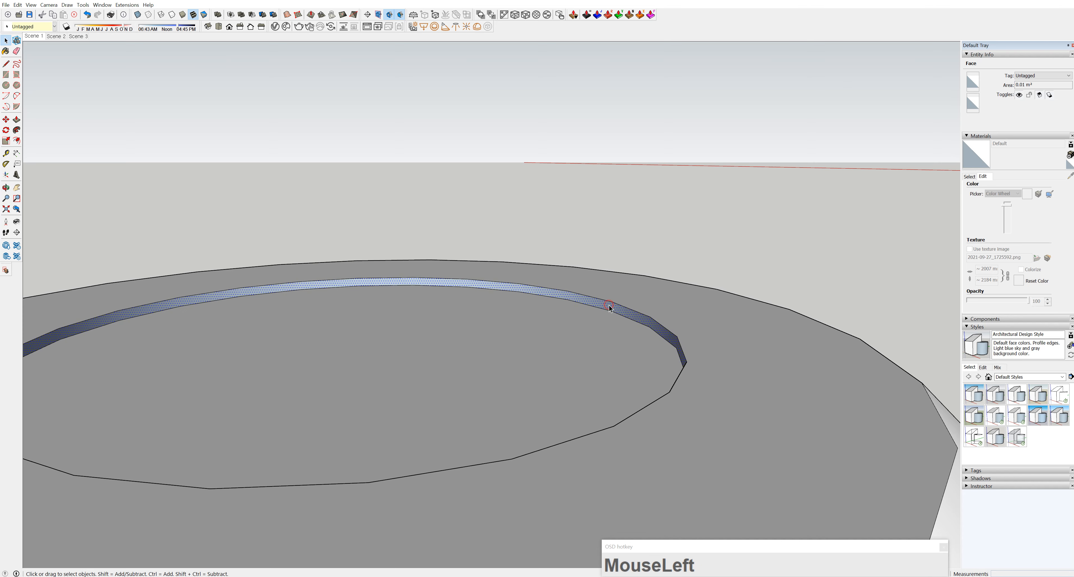
pyautogui.rightClick(609, 309)
pyautogui.click(637, 382)
pyautogui.click(690, 208)
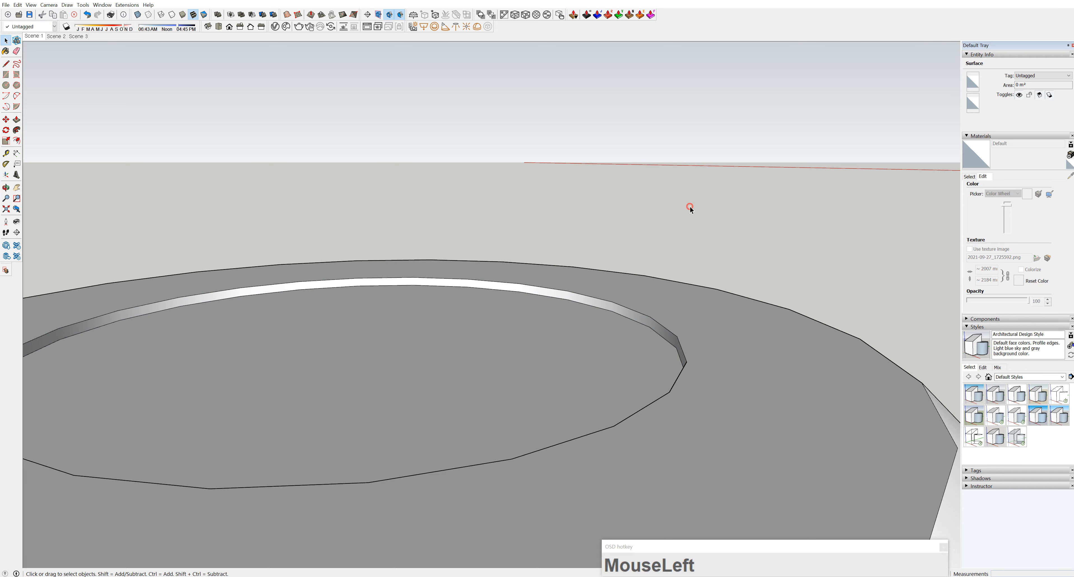
# - Delete the entire recessed disc beside the framed panel
pyautogui.scroll(-5, 677, 276)
pyautogui.scroll(-3, 677, 277)
pyautogui.moveTo(671, 279); pyautogui.dragTo(422, 373, button='middle')
pyautogui.scroll(-5, 483, 409)
pyautogui.scroll(-2, 464, 443)
pyautogui.scroll(-3, 465, 443)
pyautogui.scroll(3, 433, 325)
pyautogui.moveTo(406, 265); pyautogui.dragTo(548, 371)
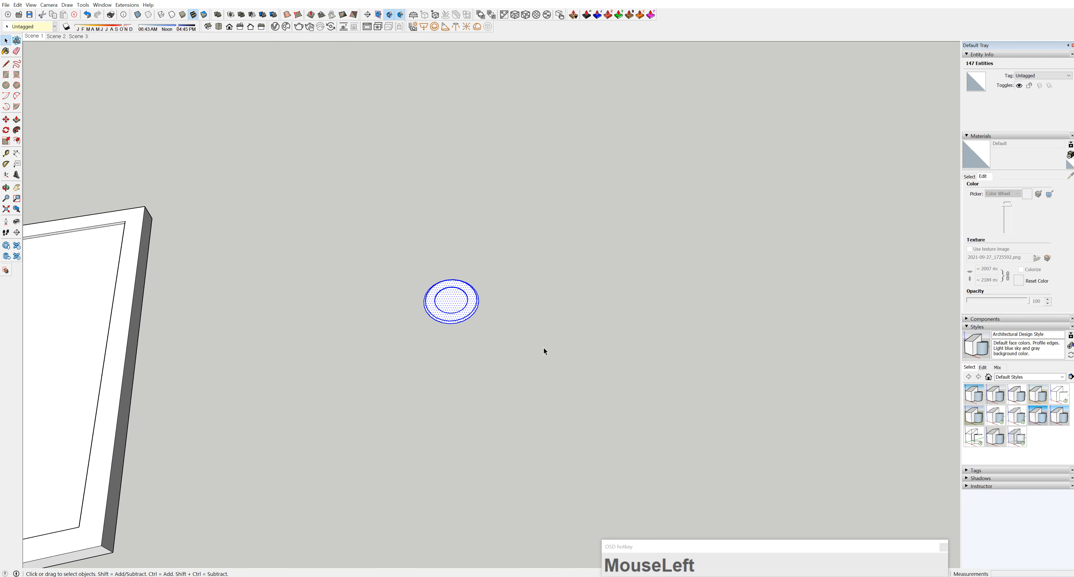
pyautogui.press('Delete')
# - Draw a horizontal circle with a 45 mm radius beside the framed panel
pyautogui.moveTo(472, 326); pyautogui.dragTo(437, 325, button='middle')
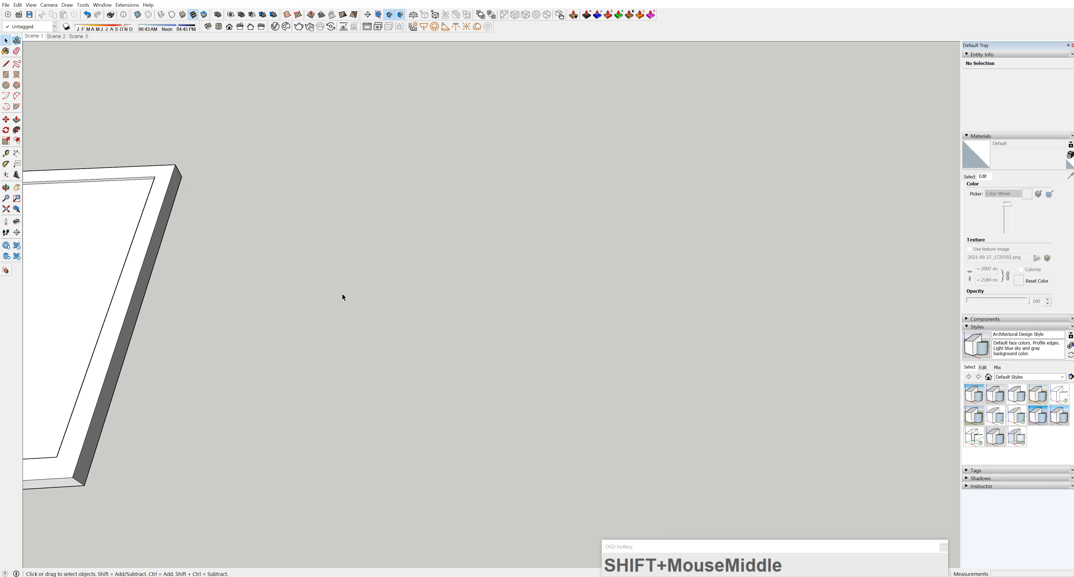
pyautogui.keyDown('shift'); pyautogui.moveTo(311, 290); pyautogui.dragTo(335, 282, button='middle'); pyautogui.keyUp('shift')
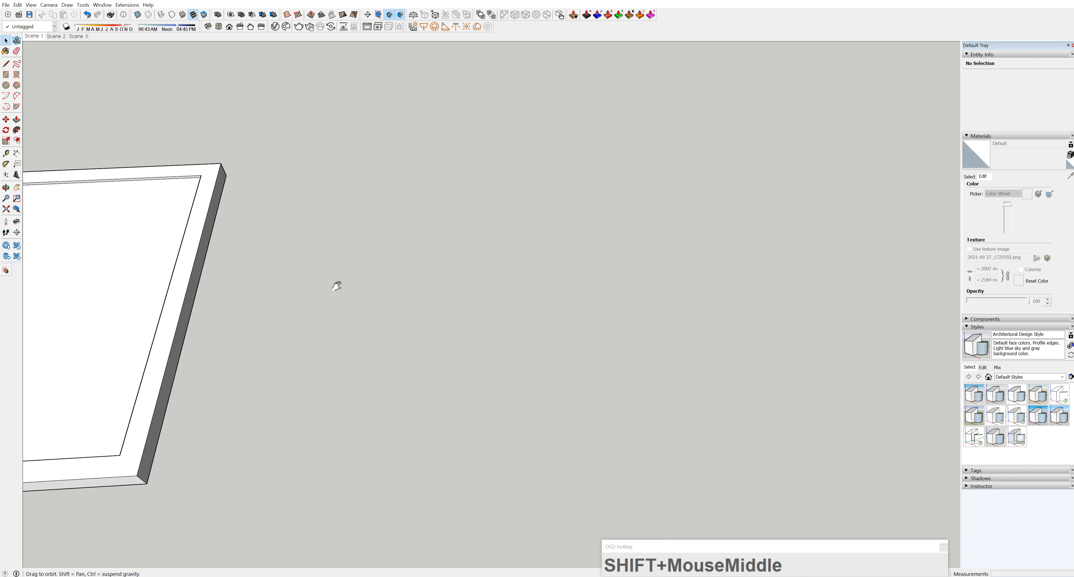
pyautogui.press('c')
pyautogui.click(474, 301)
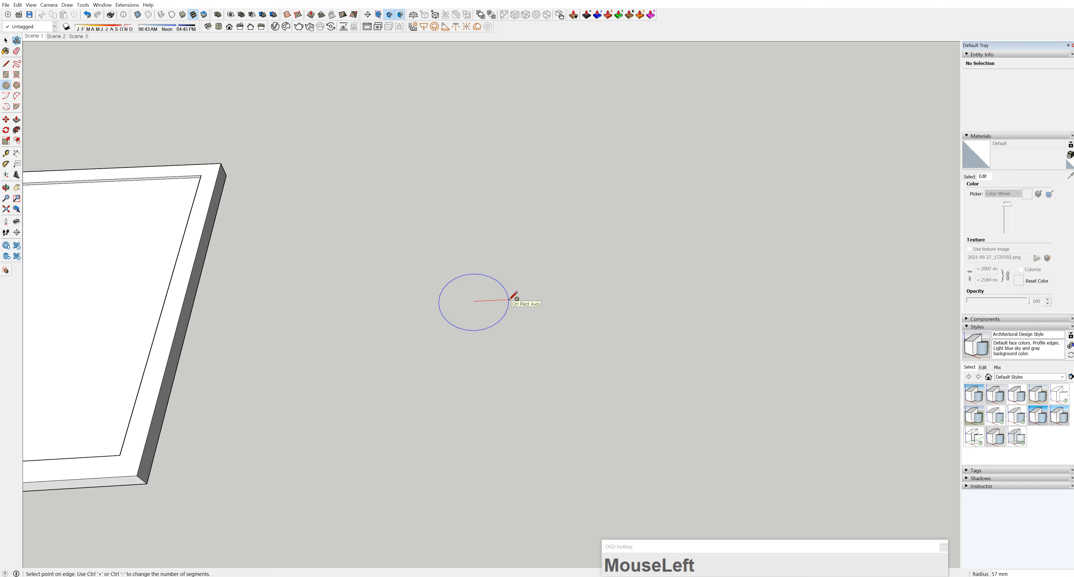
pyautogui.write('45')
pyautogui.press('Return')
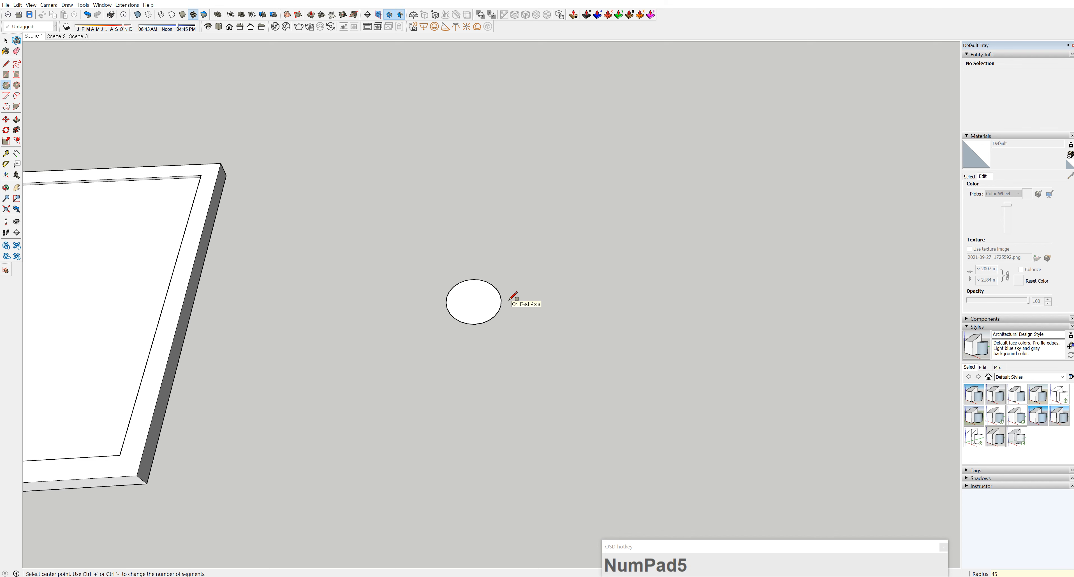
# - Offset the circle's edge inward by 3 mm
pyautogui.scroll(2, 509, 297)
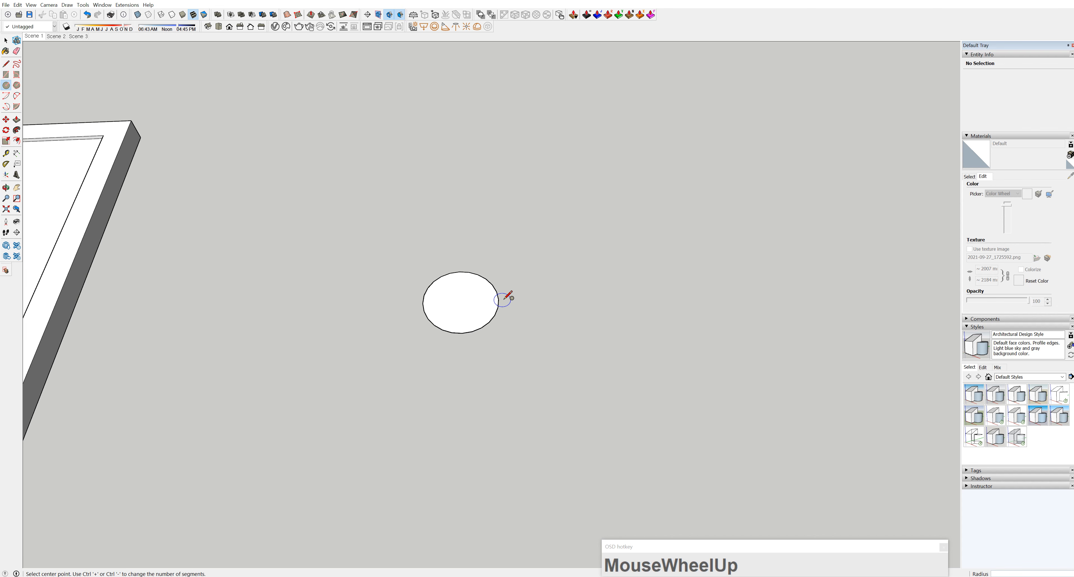
pyautogui.press('o')
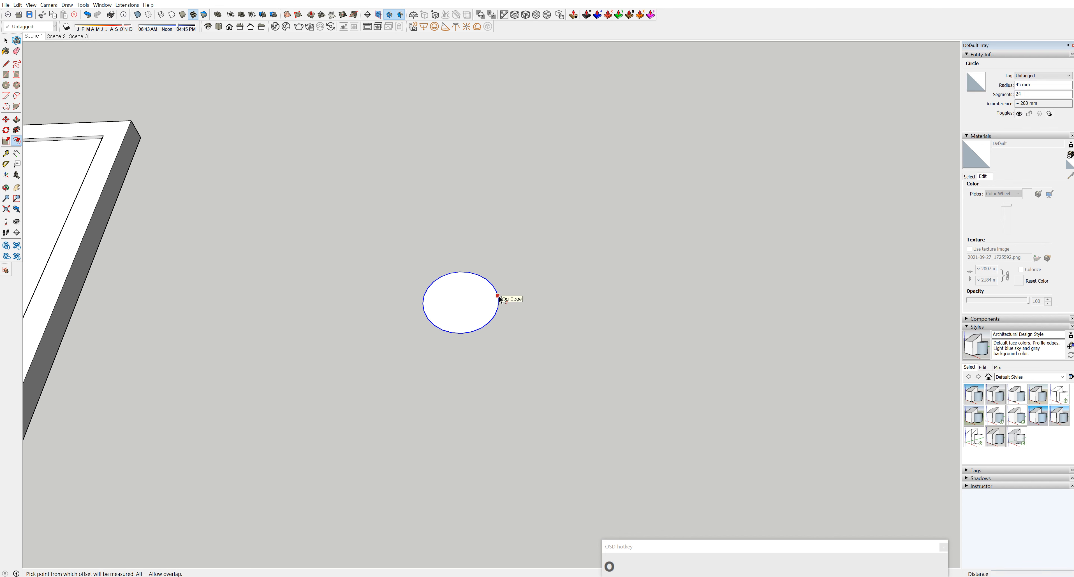
pyautogui.click(498, 297)
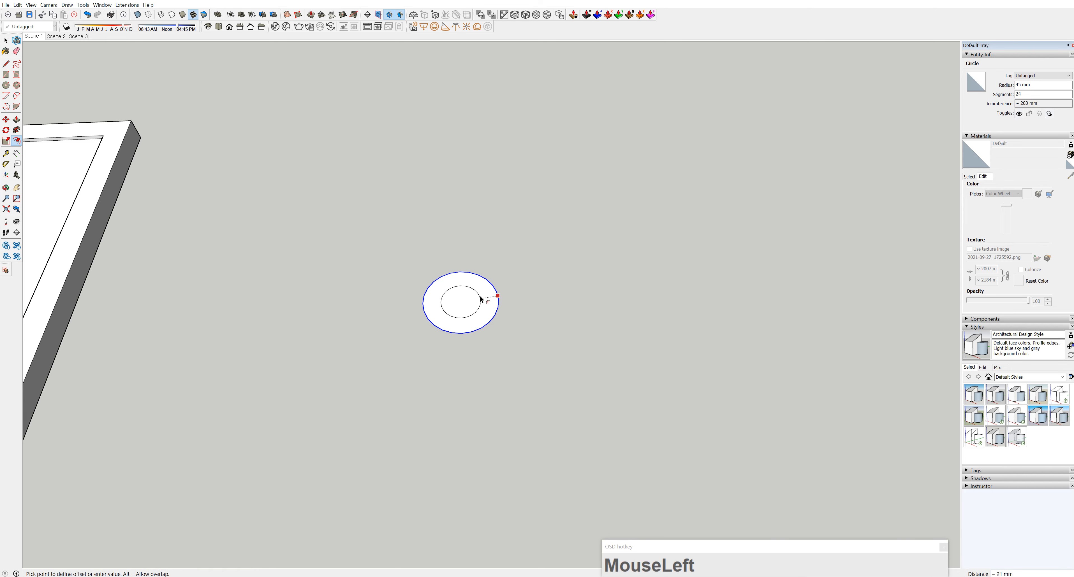
pyautogui.write('3')
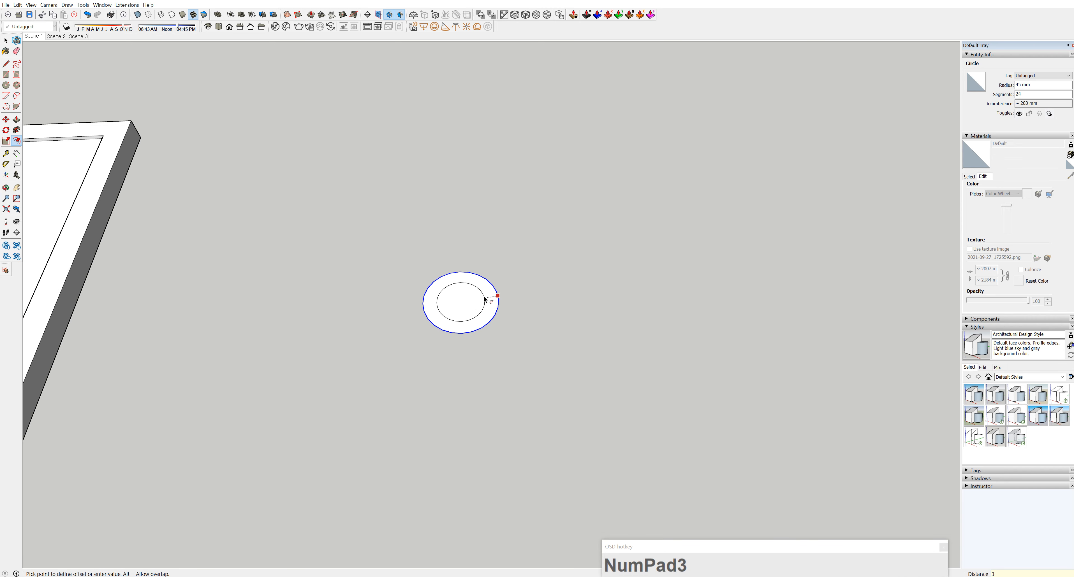
pyautogui.press('Return')
# - Move the inner circular face 3 mm straight up along the blue axis to form a bevelled disc
pyautogui.scroll(1, 484, 297)
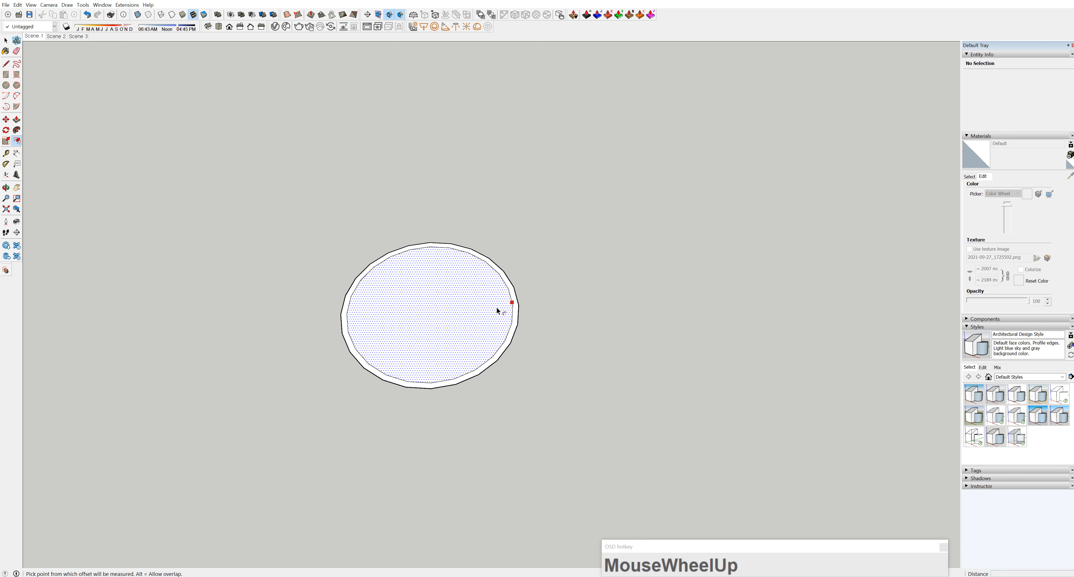
pyautogui.moveTo(494, 306)
pyautogui.mouseDown(button='middle')
pyautogui.moveTo(467, 132)
pyautogui.moveTo(482, 303)
pyautogui.moveTo(478, 295)
pyautogui.mouseUp(button='middle')
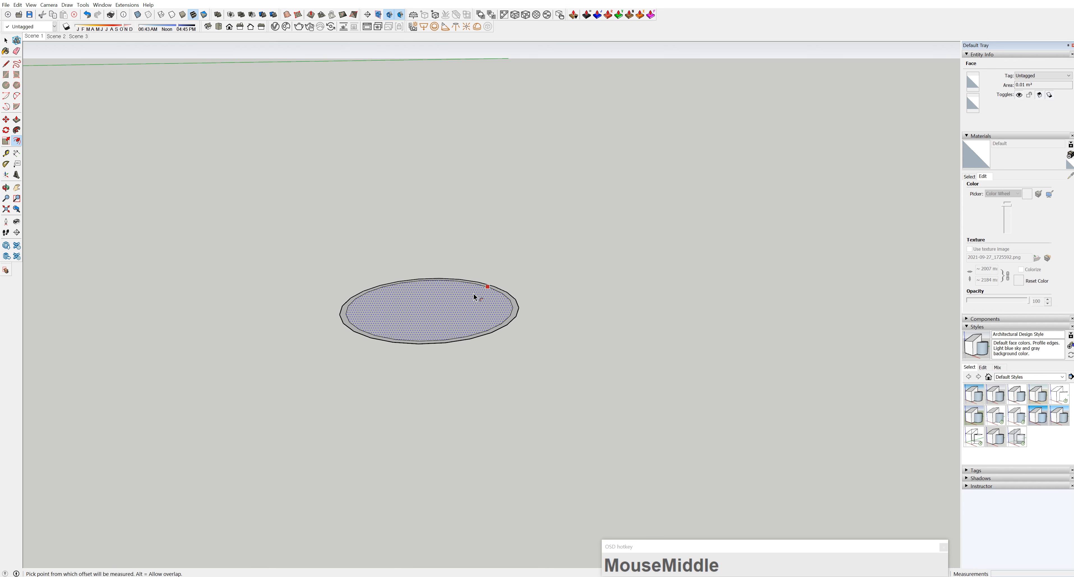
pyautogui.moveTo(469, 302); pyautogui.dragTo(468, 307, button='middle')
pyautogui.press('space')
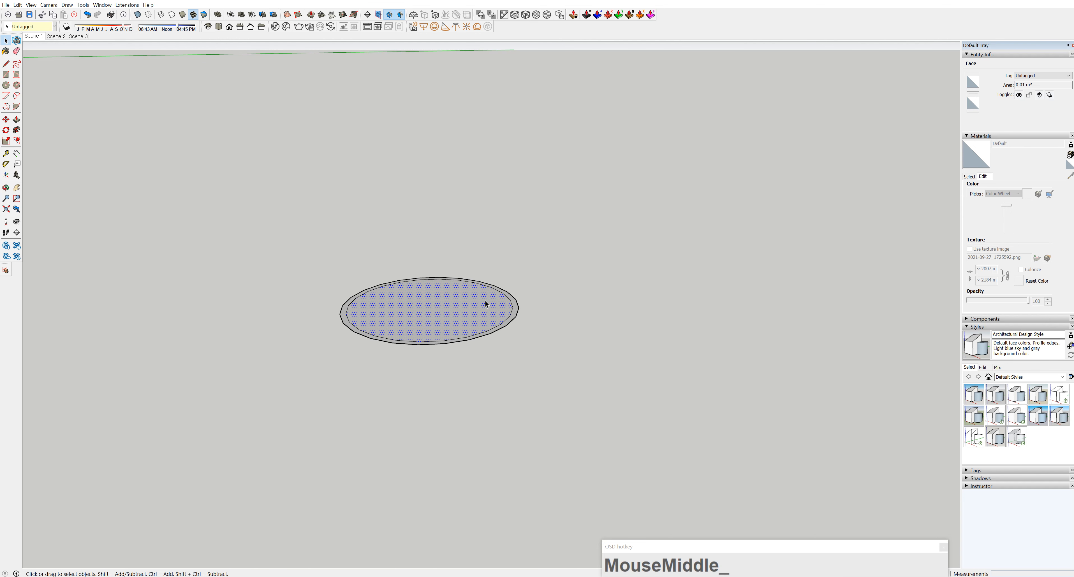
pyautogui.doubleClick(485, 300)
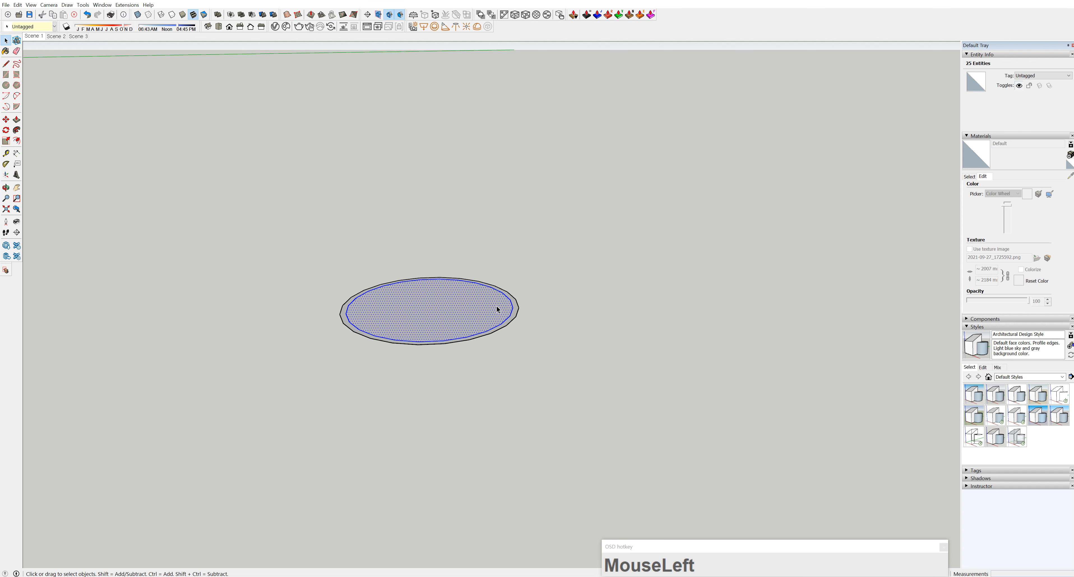
pyautogui.press('m')
pyautogui.click(498, 306)
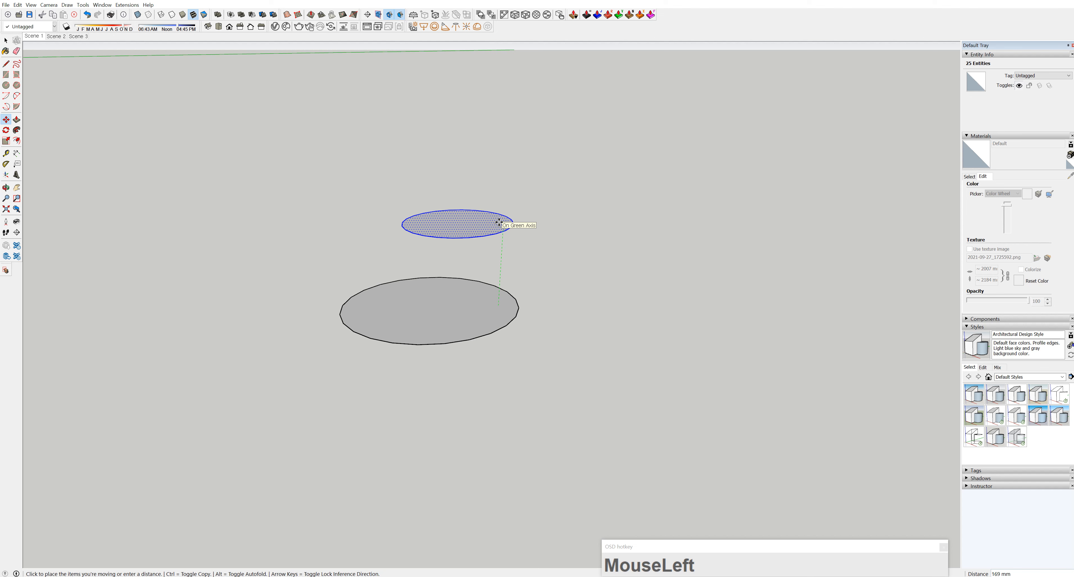
pyautogui.press('Up')
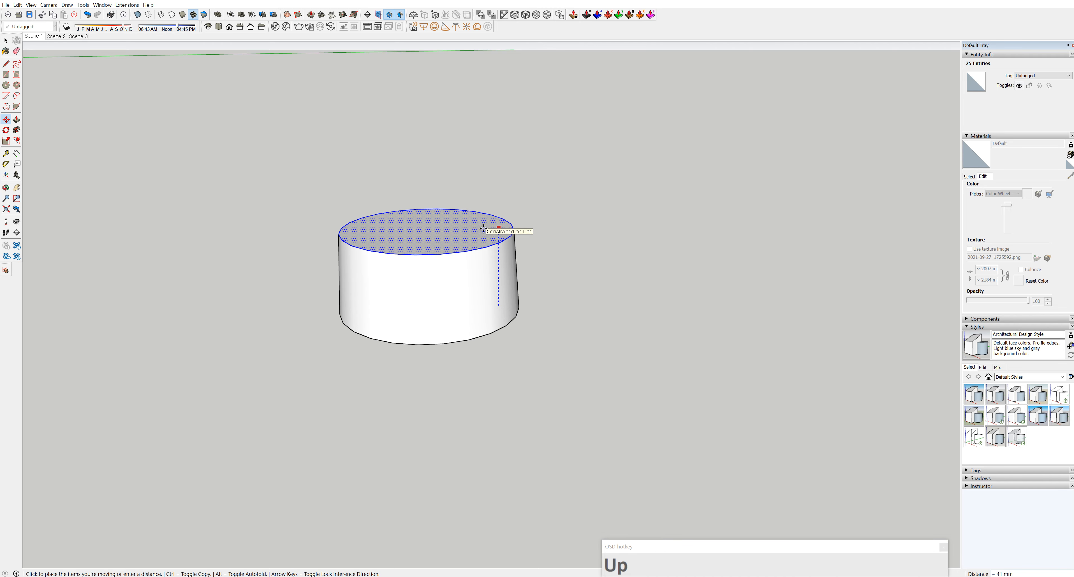
pyautogui.write('3')
pyautogui.press('Return')
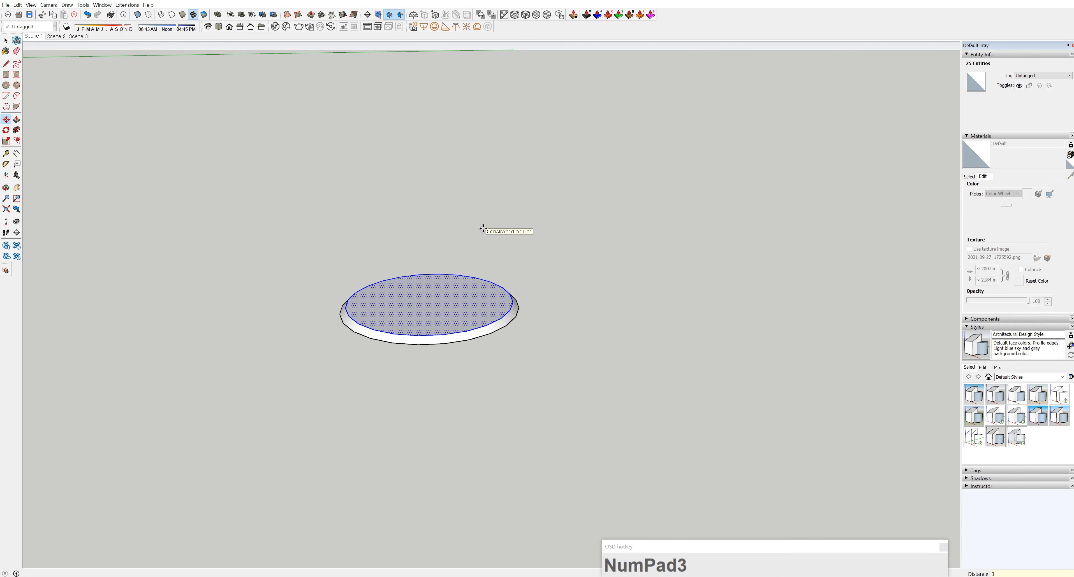
# - Offset the edge of the disc's top face inward by 15 mm
pyautogui.moveTo(482, 223); pyautogui.dragTo(475, 314, button='middle')
pyautogui.press('o')
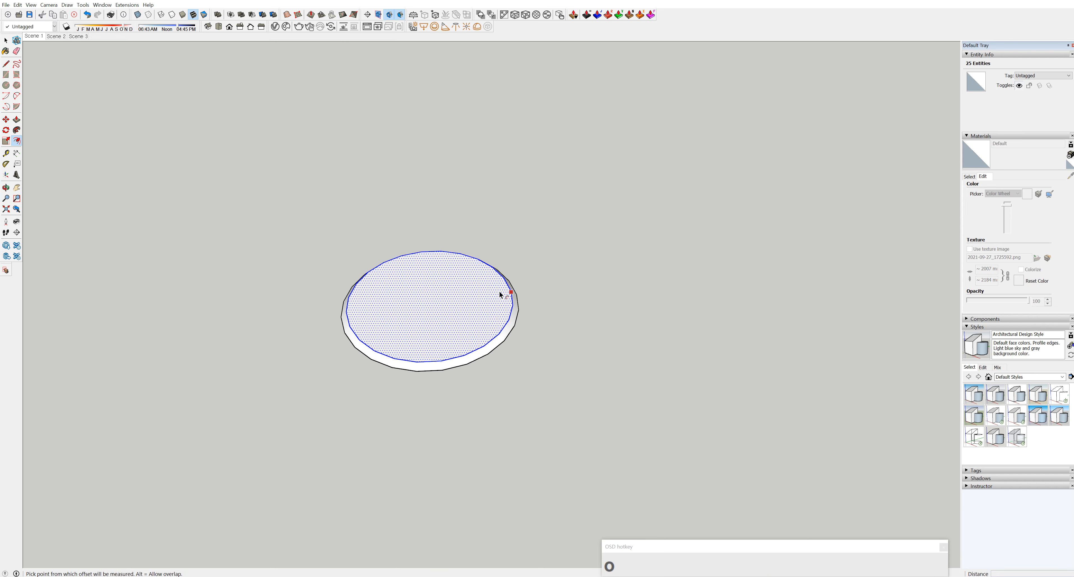
pyautogui.moveTo(501, 285); pyautogui.dragTo(492, 288)
pyautogui.write('15')
pyautogui.press('Return')
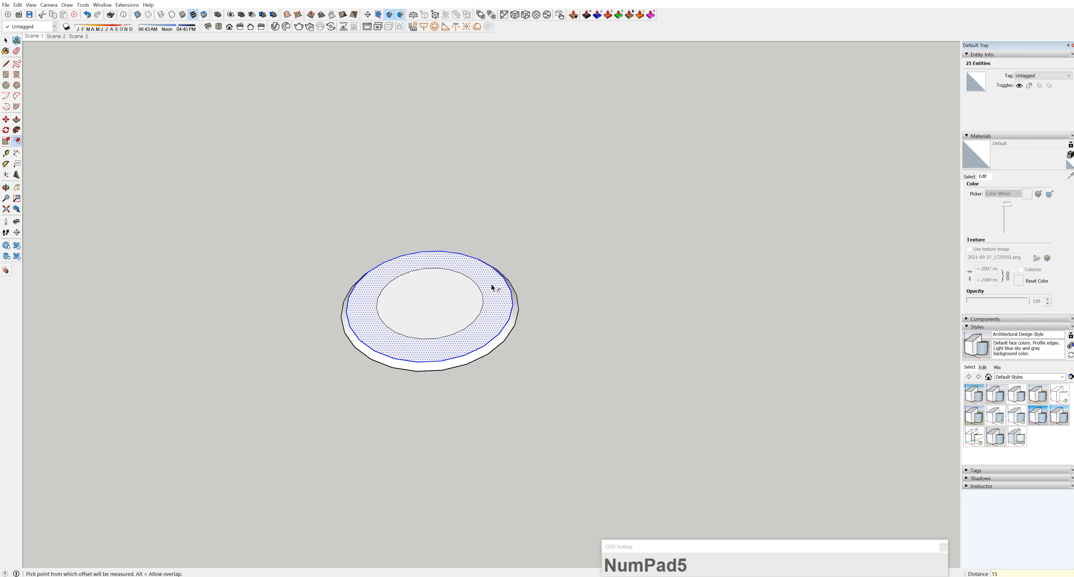
# - Push the inner circular face of the disc down to the level of its bottom edge
pyautogui.moveTo(492, 288); pyautogui.dragTo(444, 249, button='middle')
pyautogui.moveTo(456, 309); pyautogui.dragTo(469, 303, button='middle')
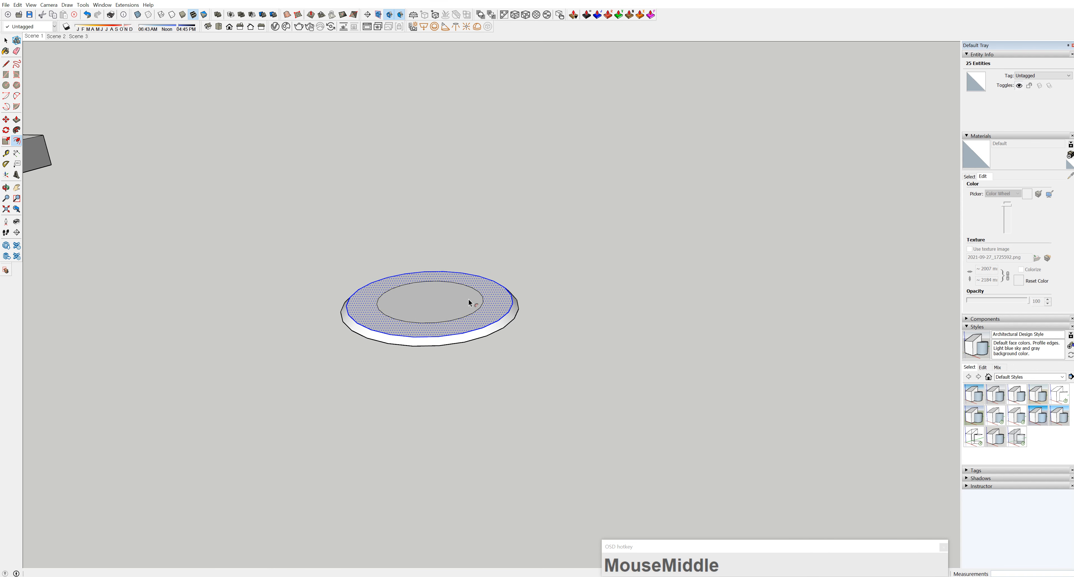
pyautogui.press('space')
pyautogui.click(452, 296)
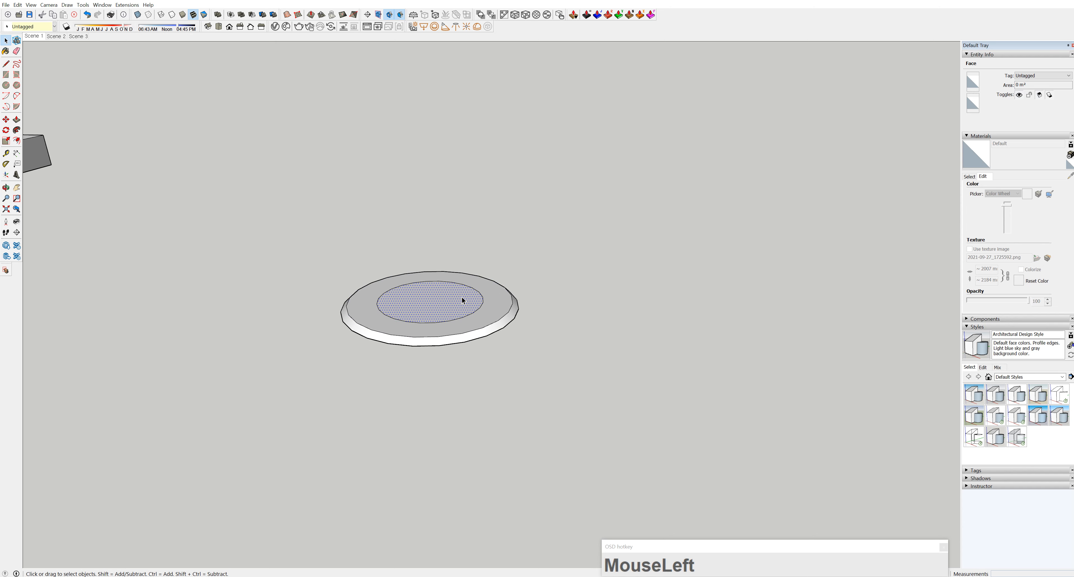
pyautogui.press('p')
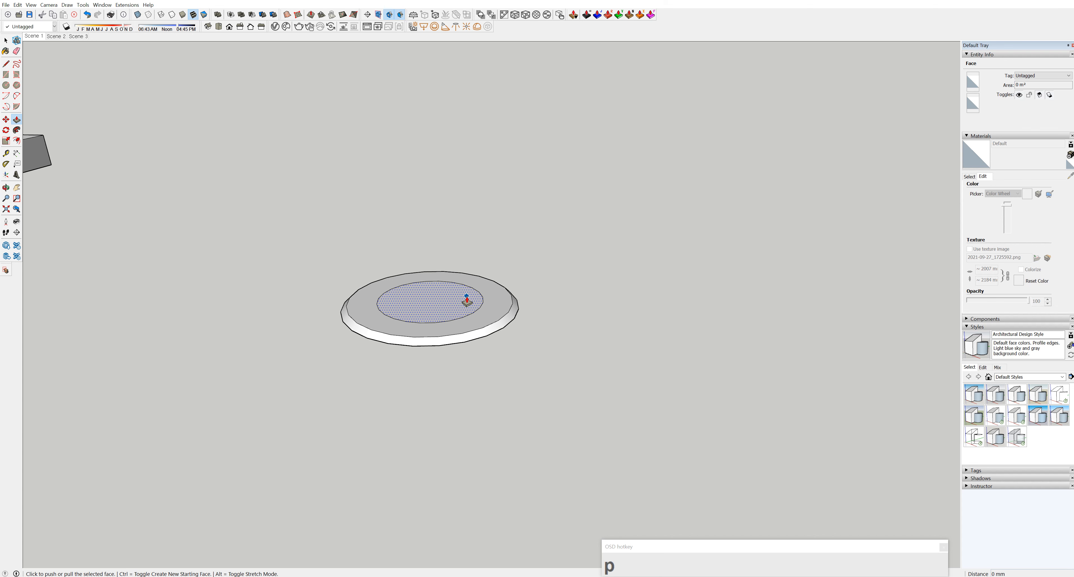
pyautogui.click(467, 299)
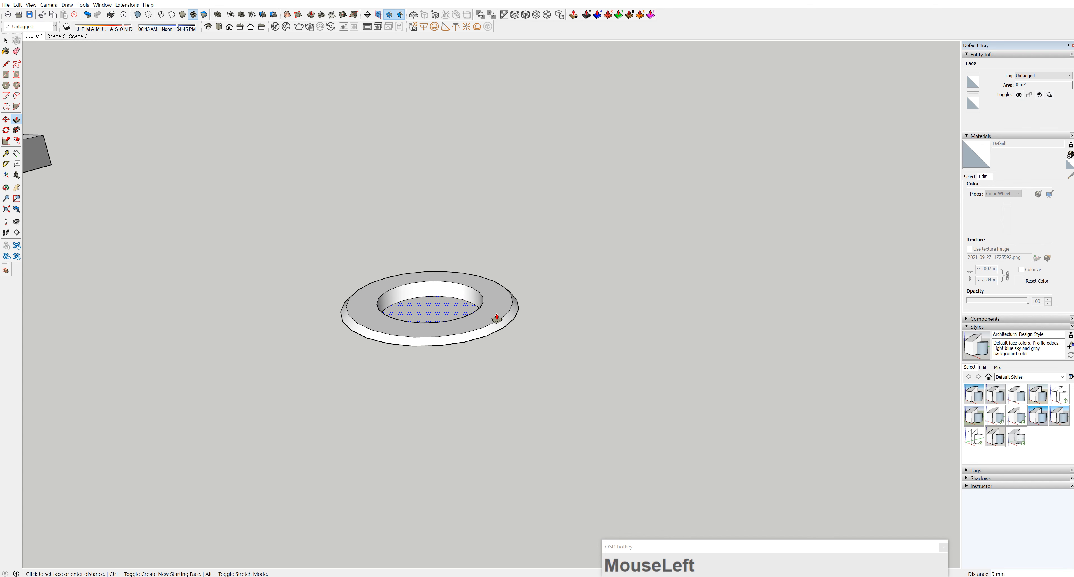
pyautogui.click(503, 330)
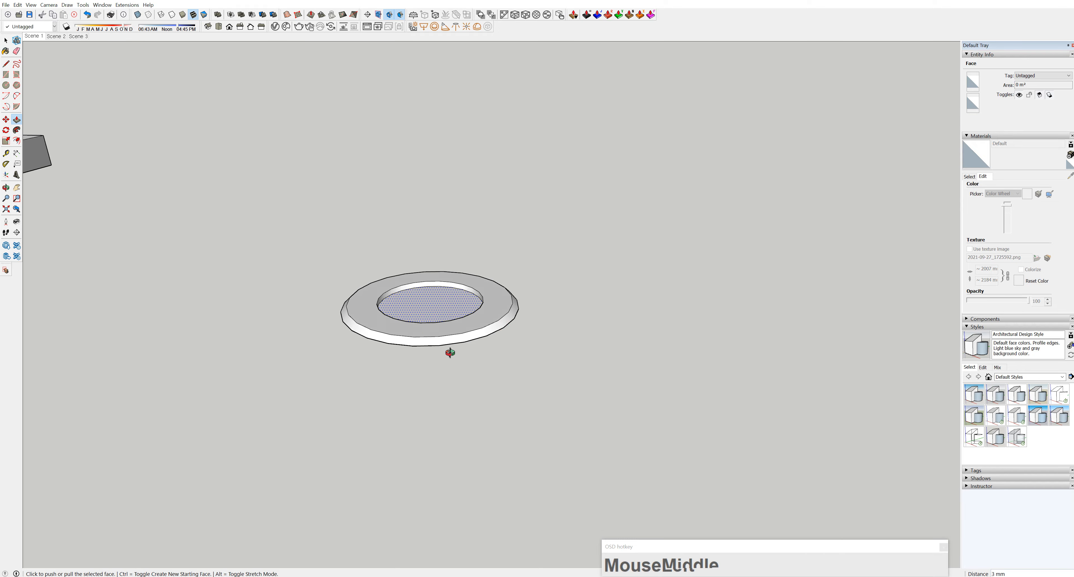
# - Draw two lines on the disc's underside from the inner circle to the outer edge to close the base ring
pyautogui.moveTo(448, 353); pyautogui.dragTo(533, 258, button='middle')
pyautogui.scroll(2, 496, 261)
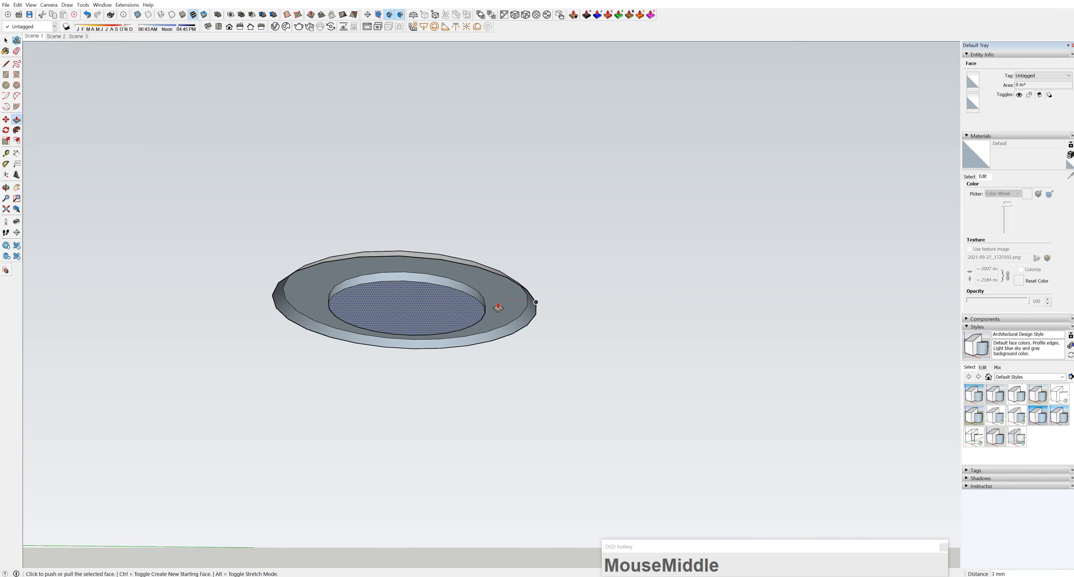
pyautogui.press('l')
pyautogui.click(477, 298)
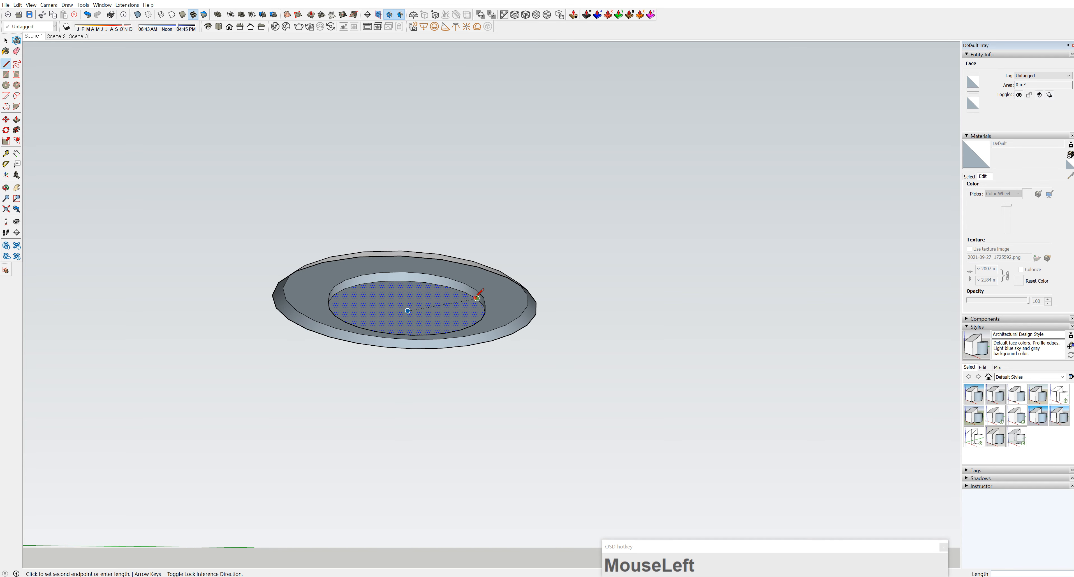
pyautogui.click(536, 302)
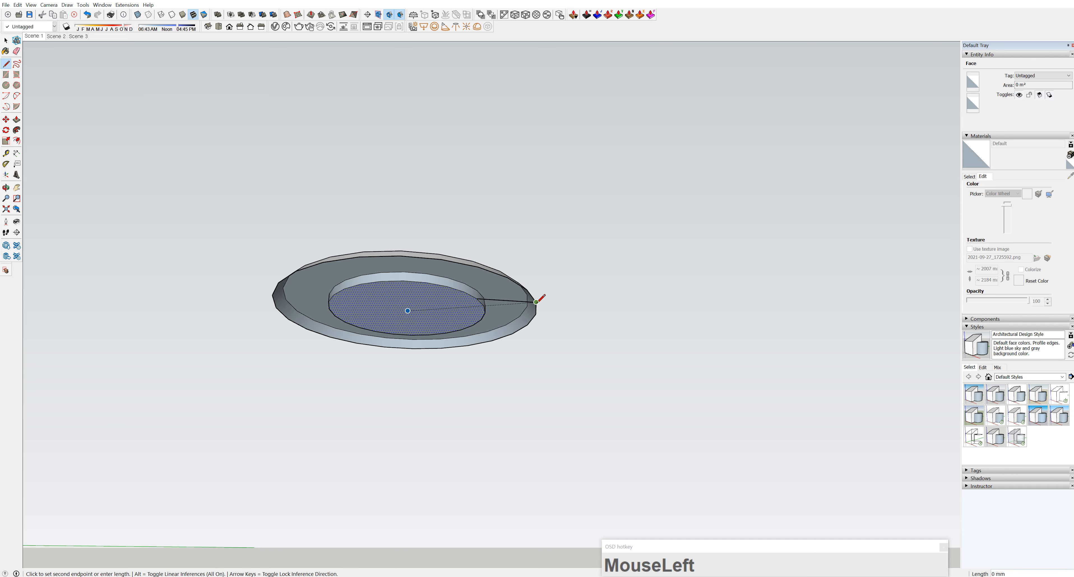
pyautogui.press('Escape')
pyautogui.click(381, 282)
pyautogui.click(359, 257)
pyautogui.moveTo(437, 334); pyautogui.dragTo(374, 211, button='middle')
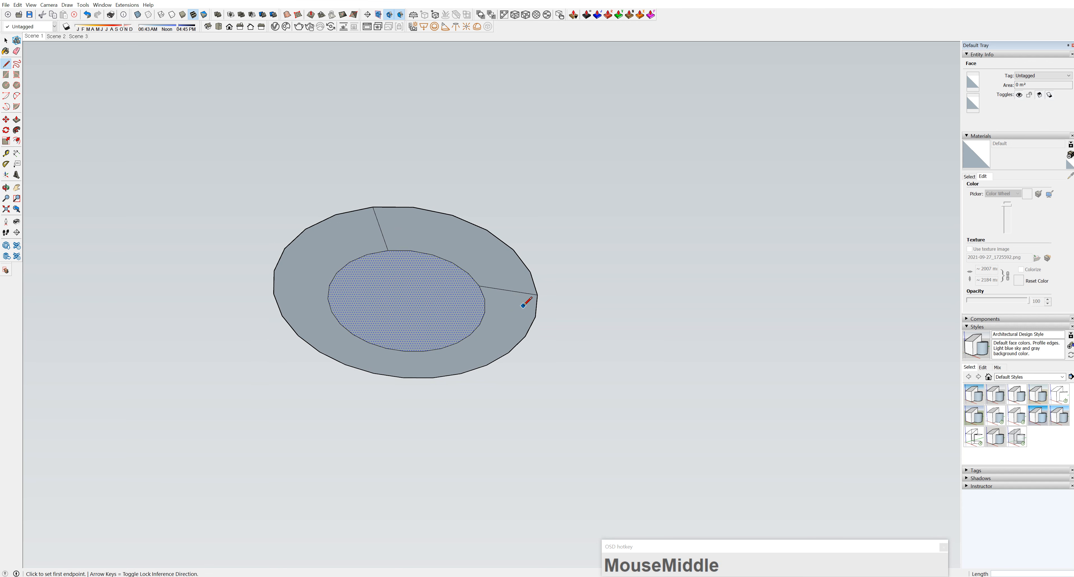
# - Erase the two helper lines across the underside ring, keeping the ring face
pyautogui.press('e')
pyautogui.click(526, 297)
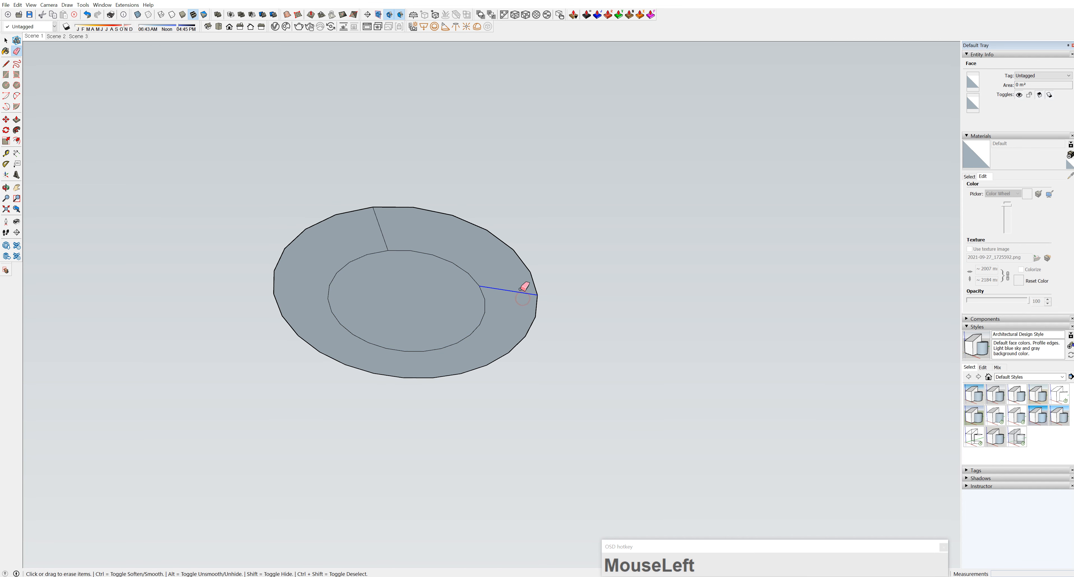
pyautogui.click(379, 234)
# - Pull the recess floor up by 2 mm with a new starting face so the base face is kept
pyautogui.moveTo(403, 228)
pyautogui.mouseDown(button='middle')
pyautogui.moveTo(473, 296)
pyautogui.moveTo(474, 489)
pyautogui.moveTo(439, 347)
pyautogui.moveTo(440, 299)
pyautogui.mouseUp(button='middle')
pyautogui.press('p')
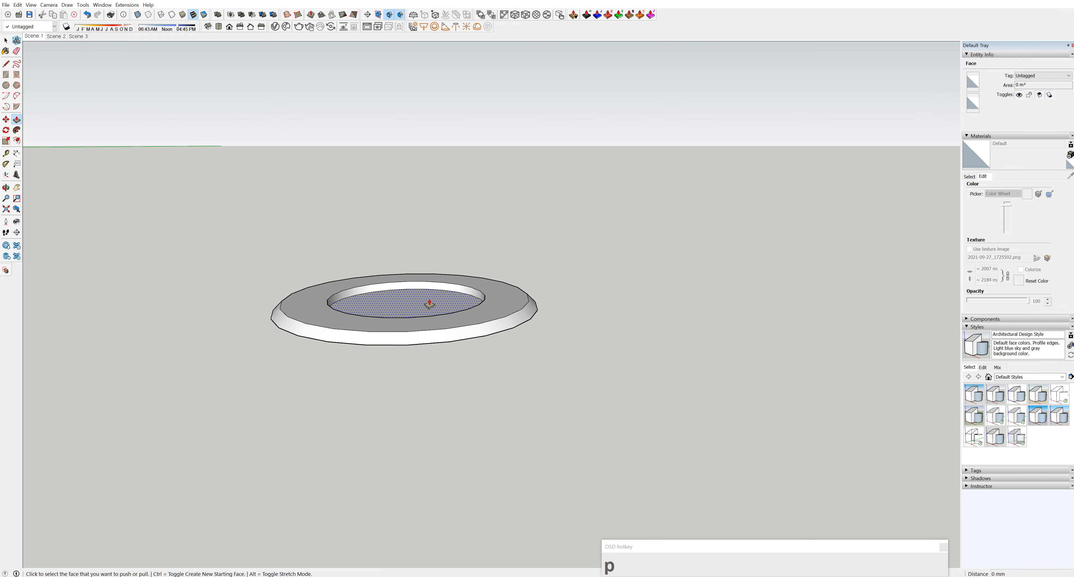
pyautogui.click(430, 304)
pyautogui.moveTo(430, 304); pyautogui.dragTo(422, 223, button='middle')
pyautogui.moveTo(424, 279); pyautogui.dragTo(426, 311, button='middle')
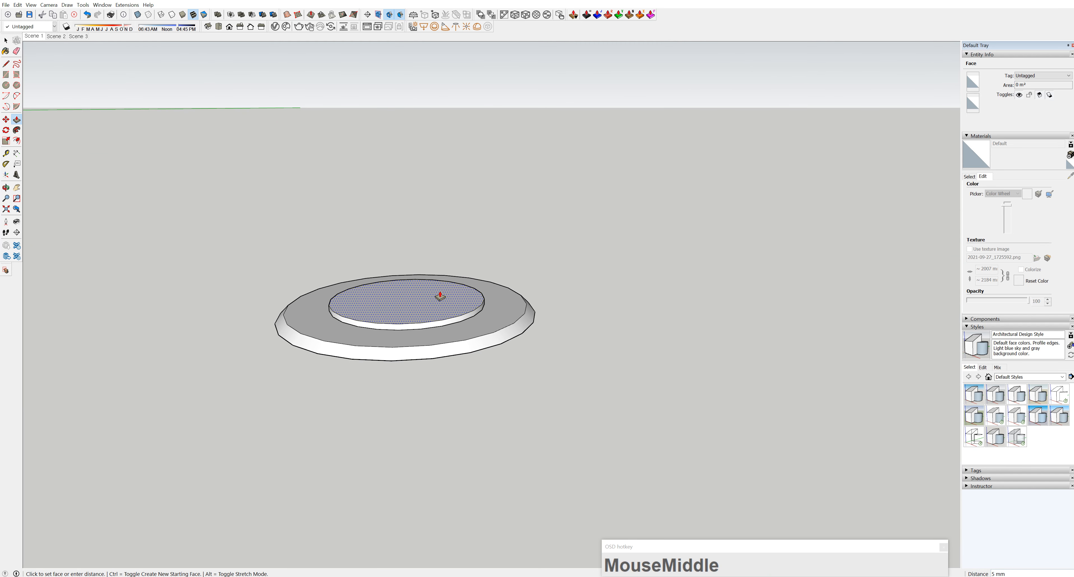
pyautogui.press('ctrl')
pyautogui.click(436, 284)
pyautogui.moveTo(436, 284); pyautogui.dragTo(390, 368, button='middle')
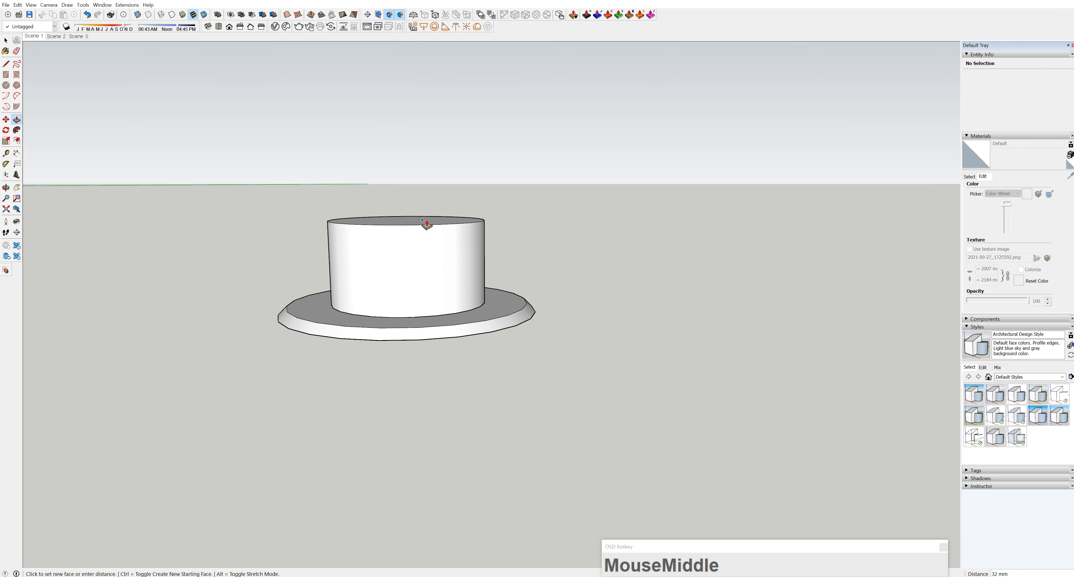
pyautogui.write('2')
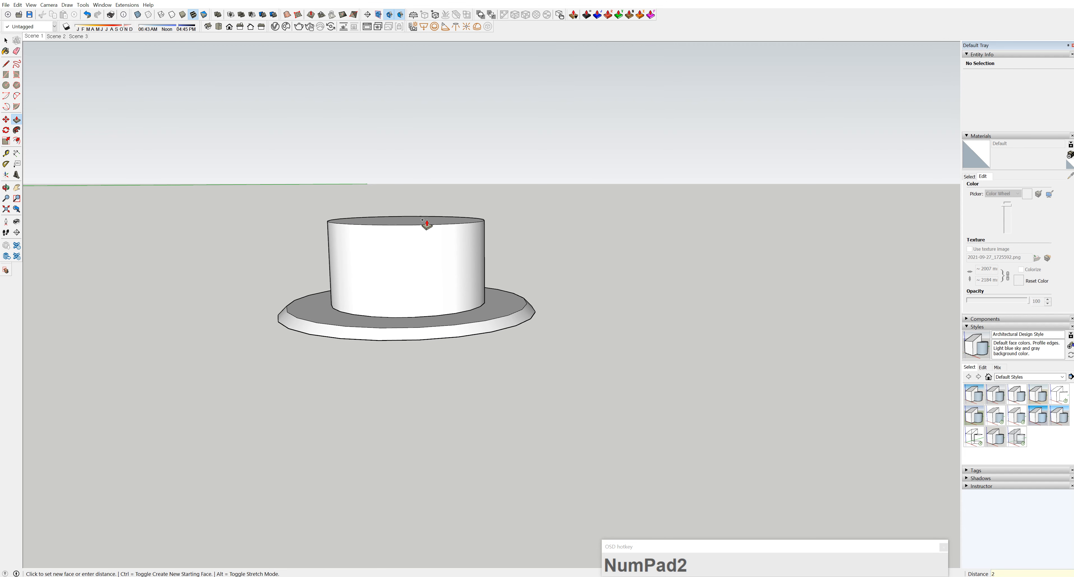
pyautogui.press('Return')
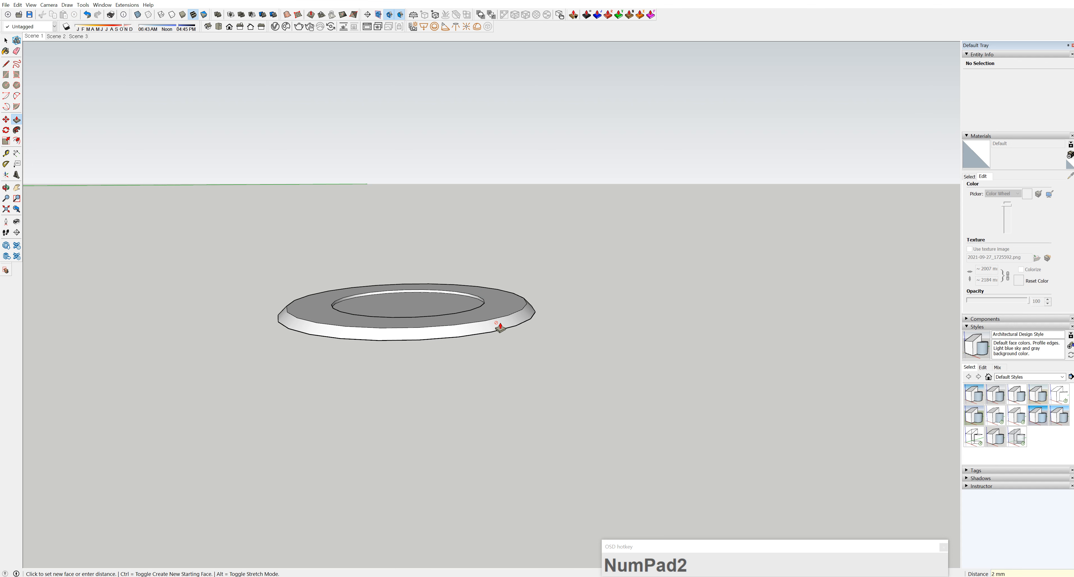
# - Erase the inner circle's edge on the disc's underside to merge the base into one face
pyautogui.moveTo(496, 324); pyautogui.dragTo(537, 126, button='middle')
pyautogui.click(500, 308)
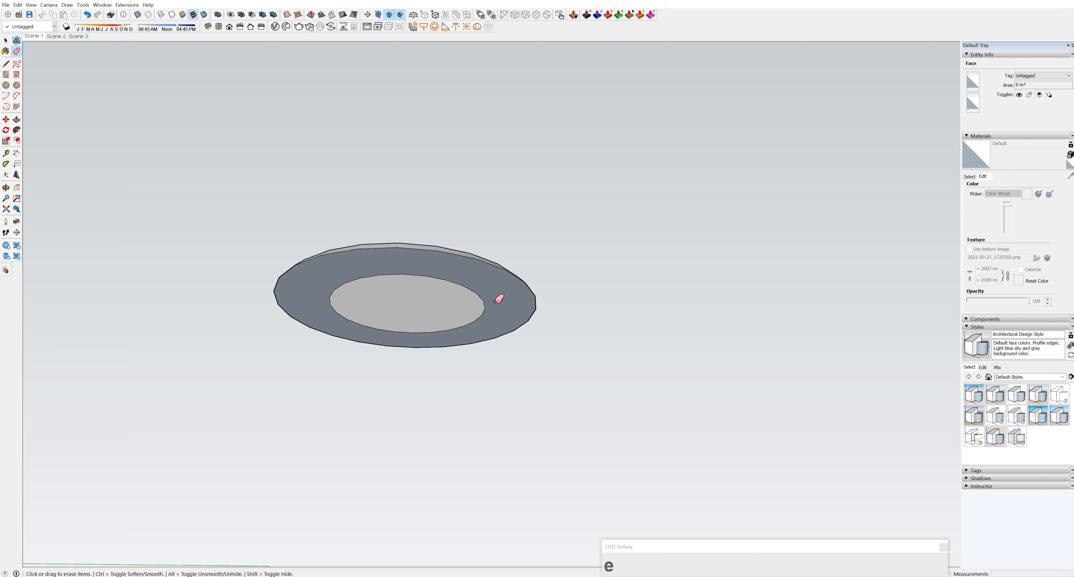
pyautogui.press('e')
pyautogui.click(485, 298)
pyautogui.moveTo(487, 298)
pyautogui.mouseDown(button='middle')
pyautogui.moveTo(478, 292)
pyautogui.moveTo(635, 110)
pyautogui.moveTo(575, 276)
pyautogui.moveTo(588, 503)
pyautogui.moveTo(528, 235)
pyautogui.moveTo(472, 252)
pyautogui.mouseUp(button='middle')
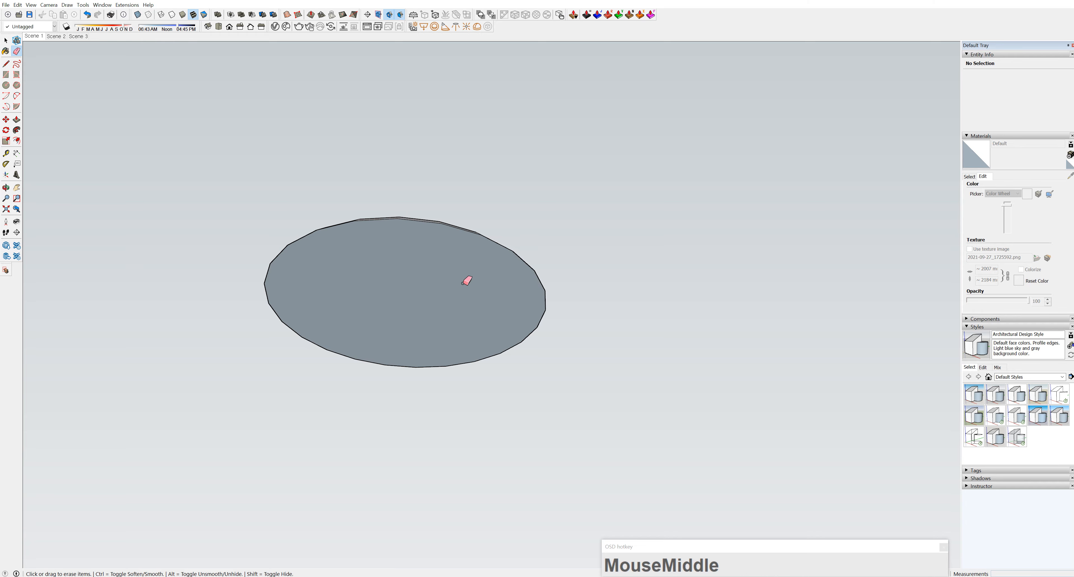
# - Reverse the face on the underside of the disc
pyautogui.press('space')
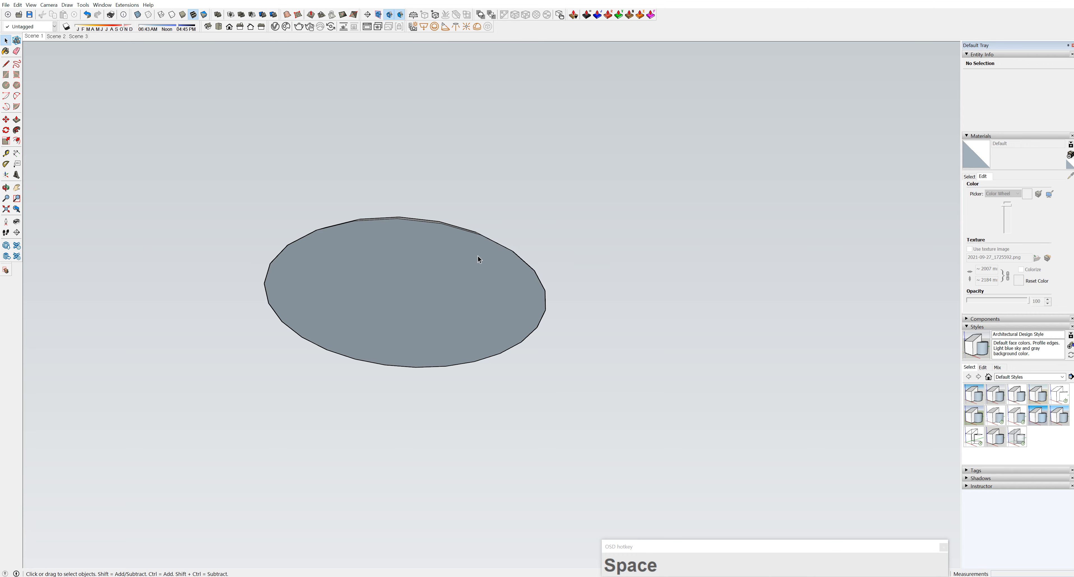
pyautogui.click(478, 256)
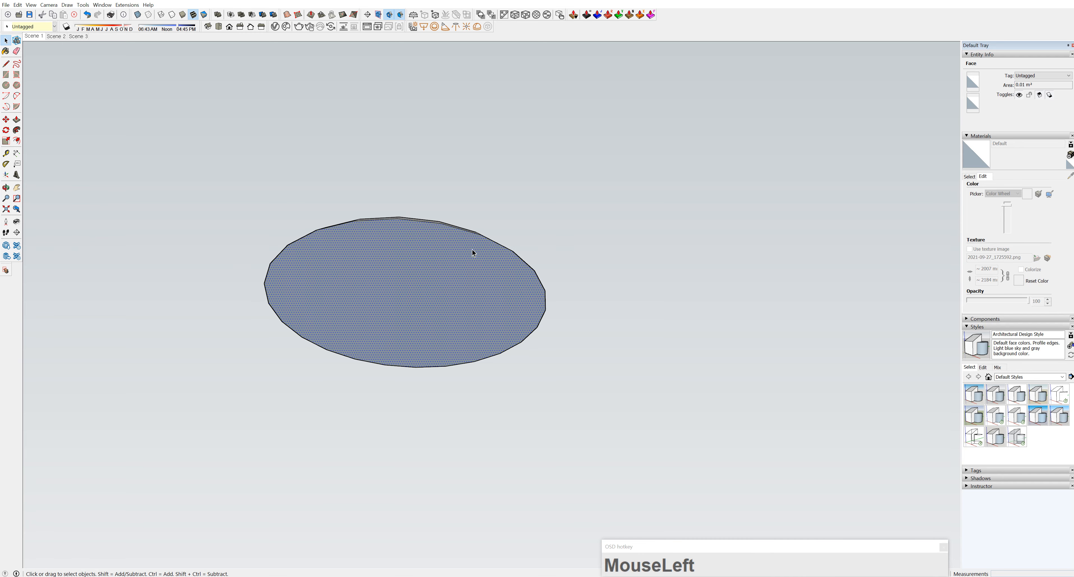
pyautogui.rightClick(472, 249)
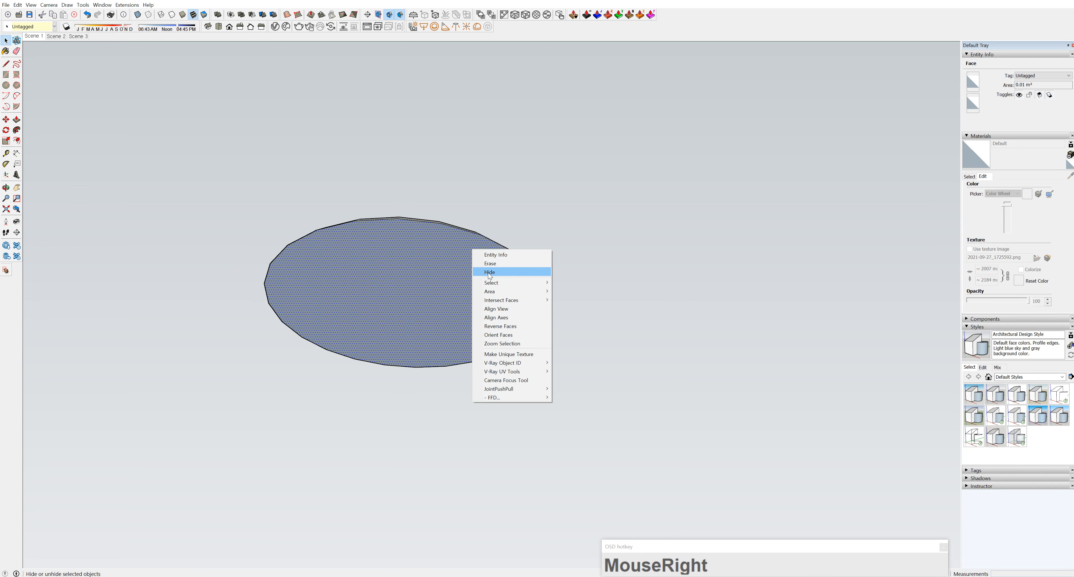
pyautogui.click(500, 326)
# - Select the whole recessed disc and make it a group
pyautogui.moveTo(560, 306); pyautogui.dragTo(397, 489, button='middle')
pyautogui.scroll(-2, 471, 328)
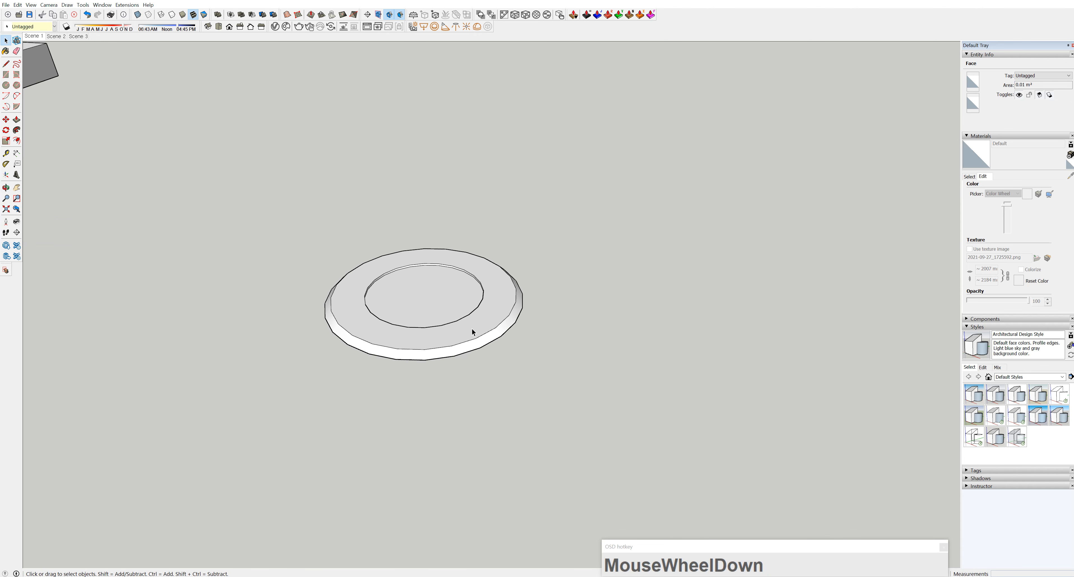
pyautogui.scroll(-2, 471, 329)
pyautogui.moveTo(371, 259); pyautogui.dragTo(530, 373)
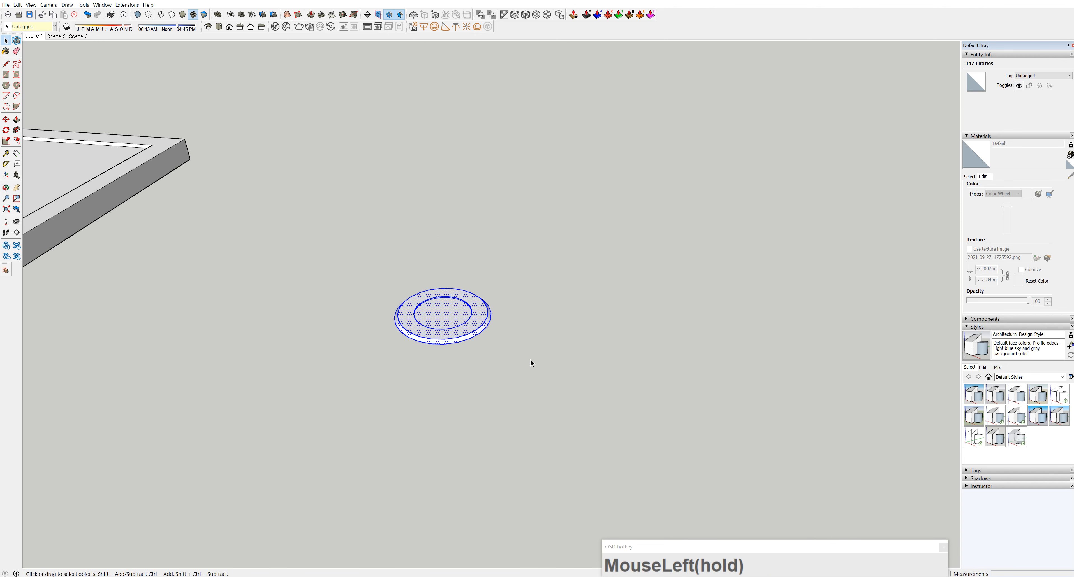
pyautogui.press('g')
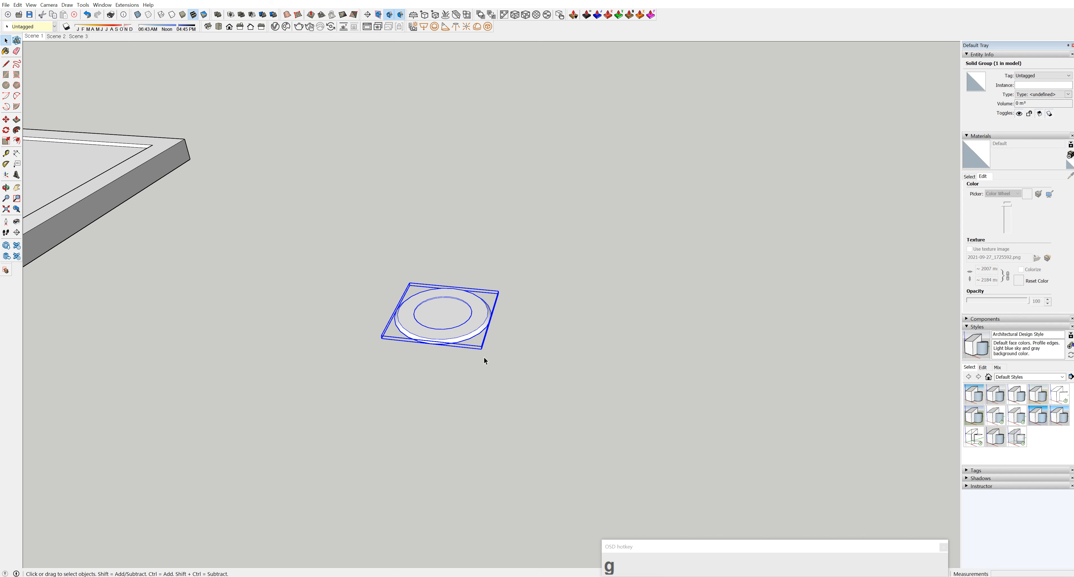
# - Draw a 400 by 700 mm rectangle on the ground beside the round fixture
pyautogui.scroll(-6, 481, 334)
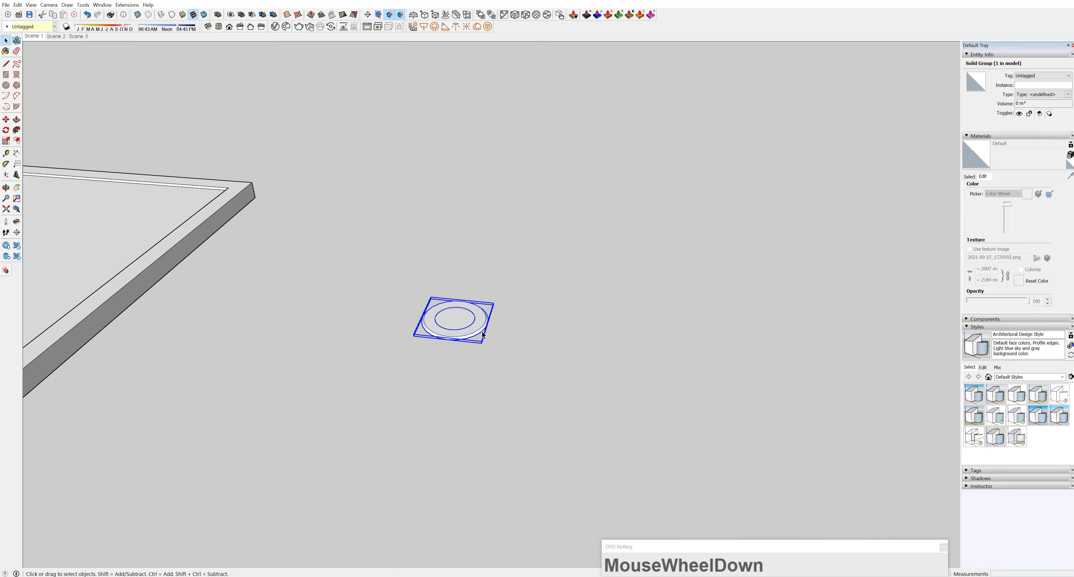
pyautogui.scroll(1, 484, 331)
pyautogui.moveTo(483, 331); pyautogui.dragTo(495, 356, button='middle')
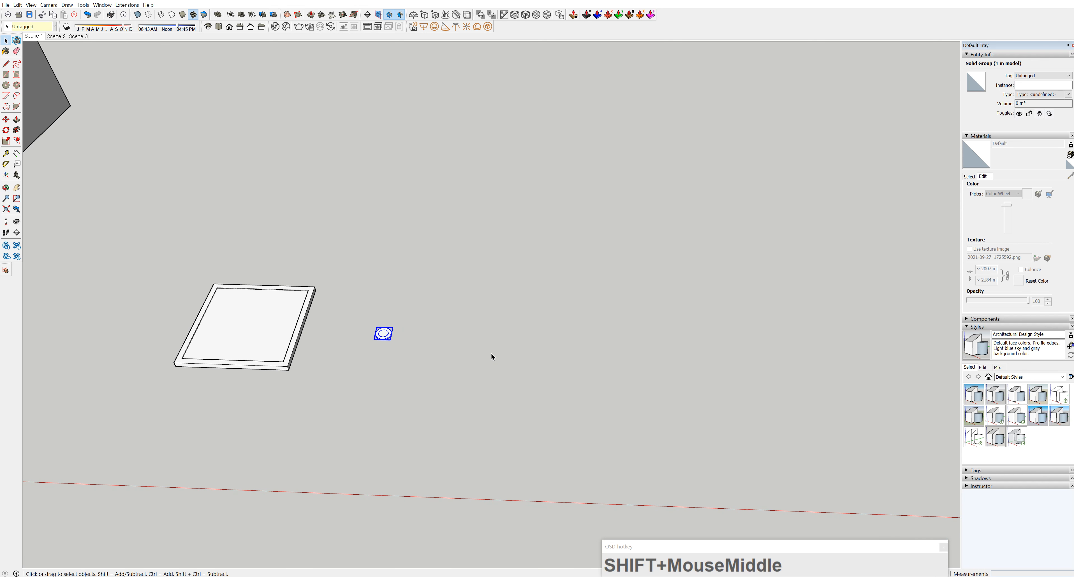
pyautogui.press('r')
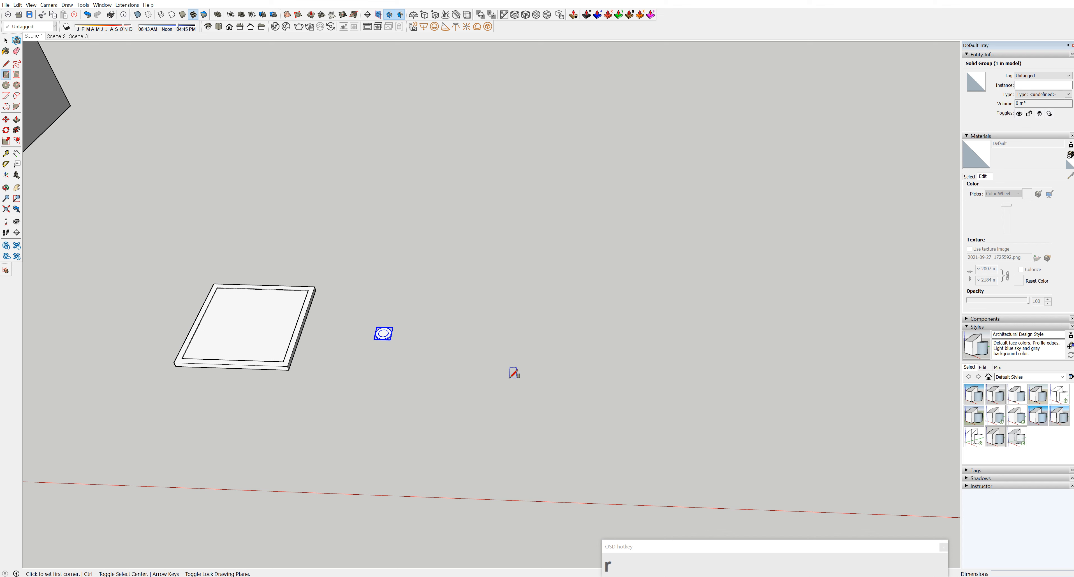
pyautogui.moveTo(509, 378); pyautogui.dragTo(619, 268)
pyautogui.write('400,700')
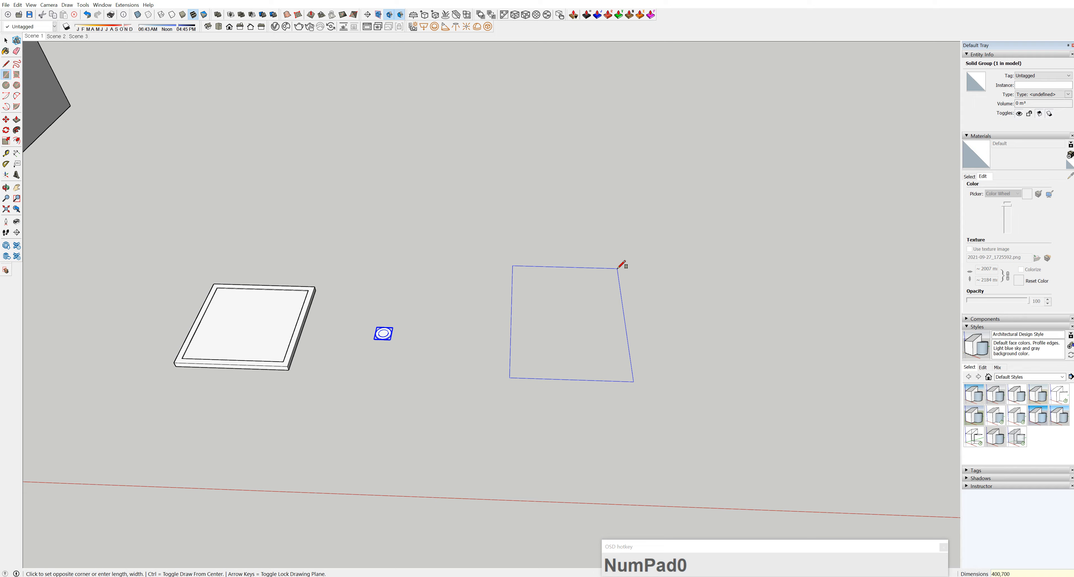
pyautogui.press('Return')
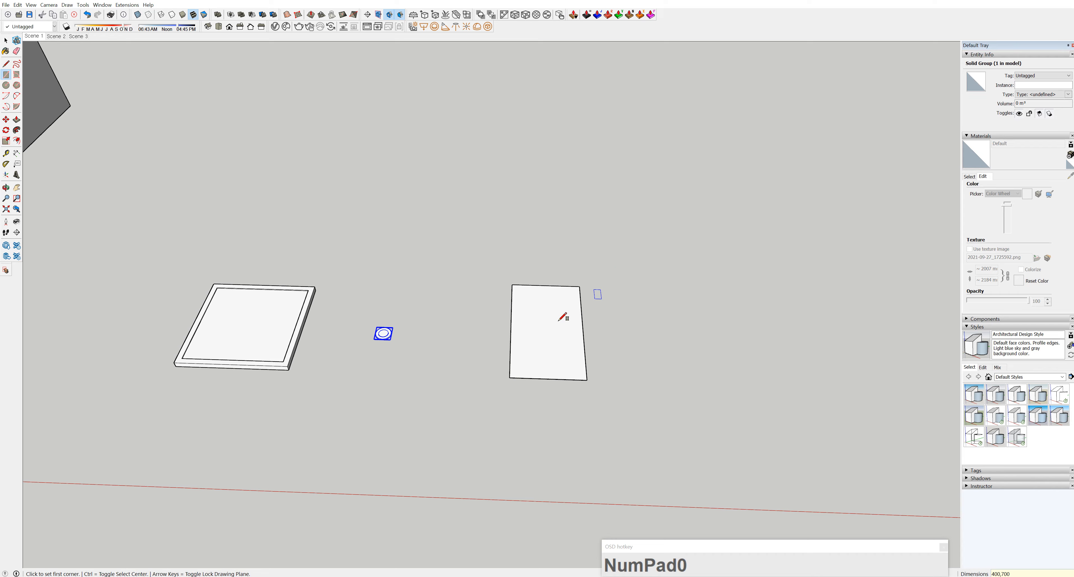
# - Place a guide 400 mm inward from the rectangle's near short edge
pyautogui.scroll(2, 524, 335)
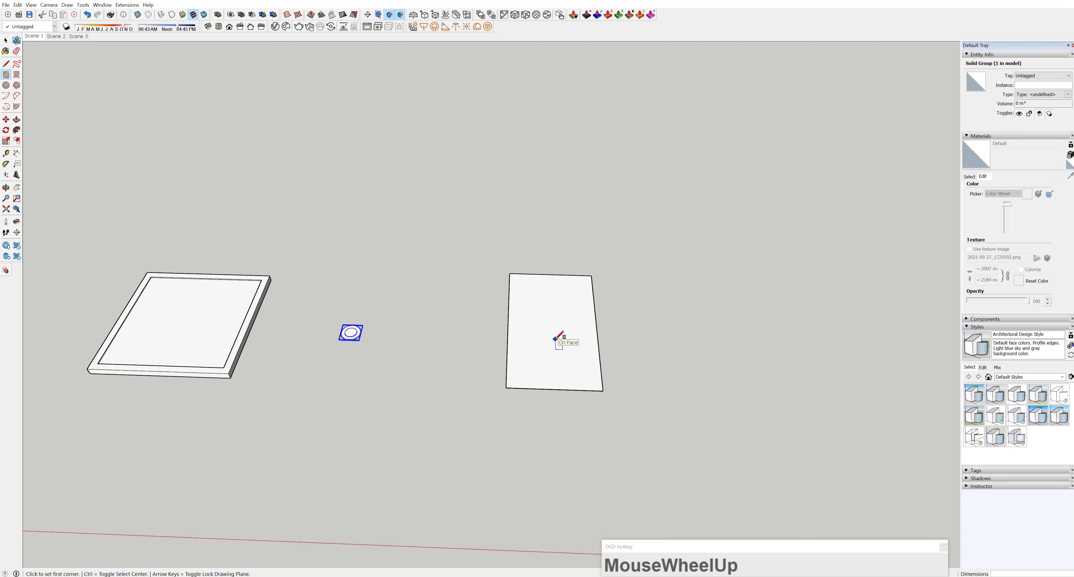
pyautogui.press('t')
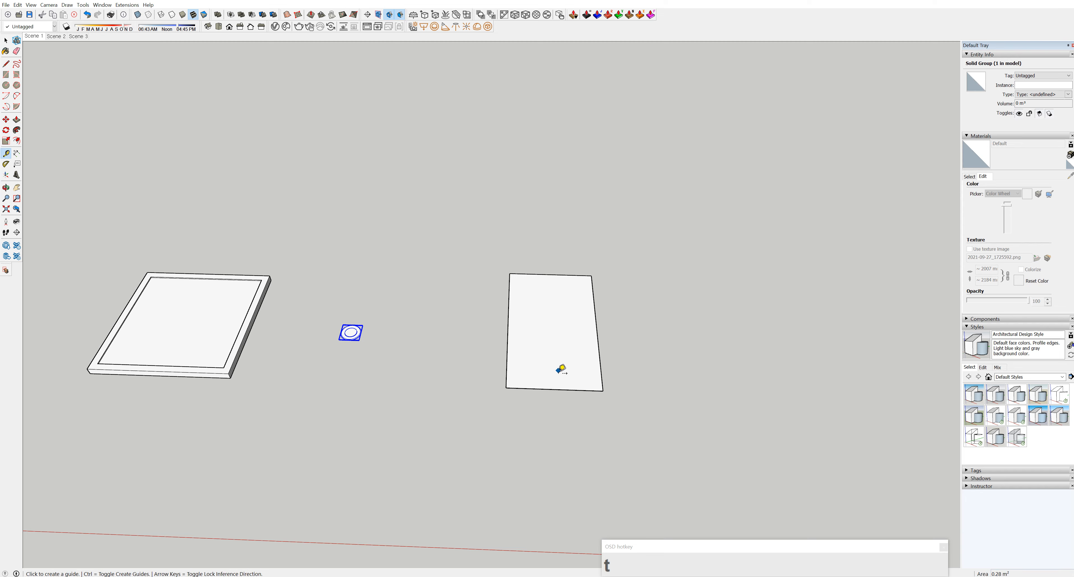
pyautogui.click(565, 389)
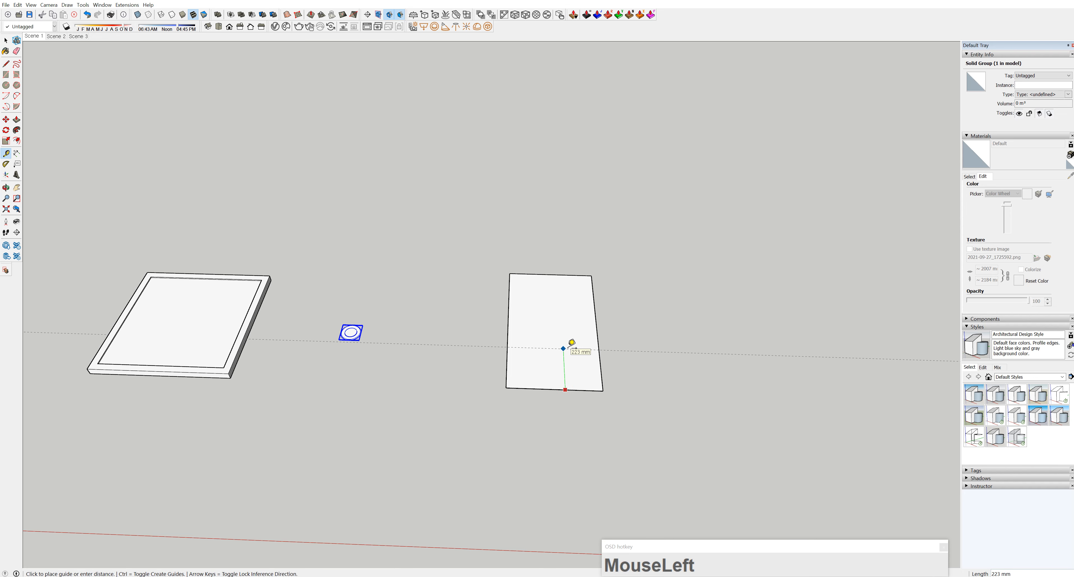
pyautogui.write('400')
pyautogui.press('Return')
# - Place guides 100 mm inward from the rectangle's right long edge and from its far short edge
pyautogui.moveTo(563, 341); pyautogui.dragTo(601, 278, button='middle')
pyautogui.scroll(2, 601, 278)
pyautogui.scroll(2, 600, 278)
pyautogui.click(587, 285)
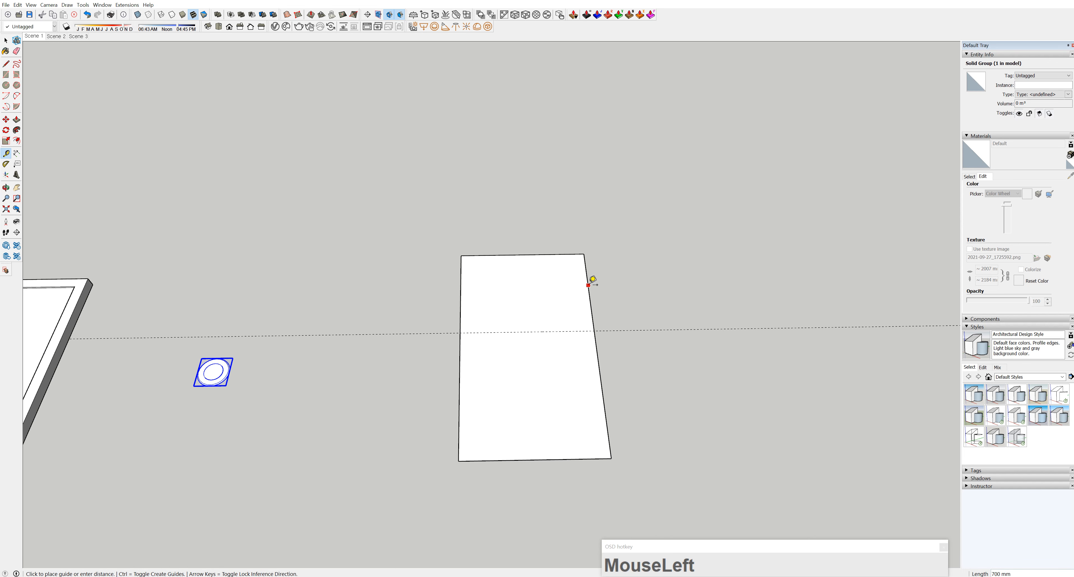
pyautogui.write('10')
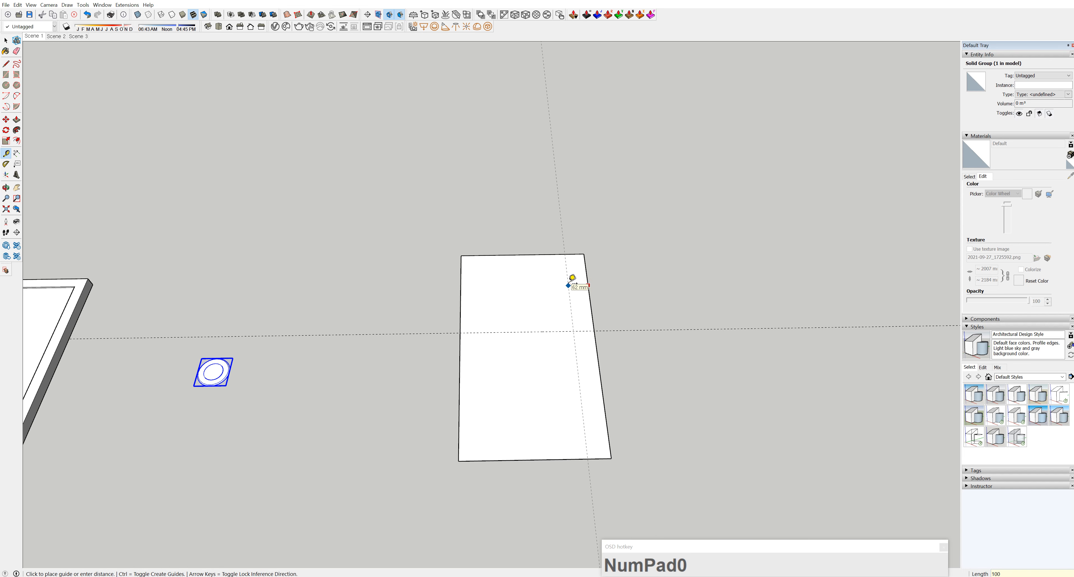
pyautogui.write('0')
pyautogui.press('Return')
pyautogui.click(571, 254)
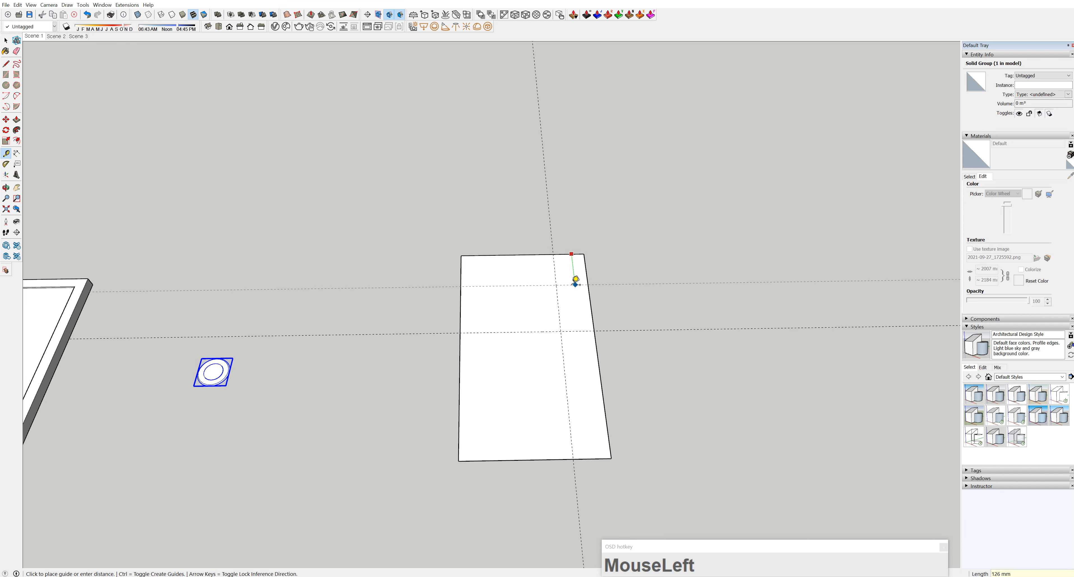
pyautogui.write('100')
pyautogui.press('Return')
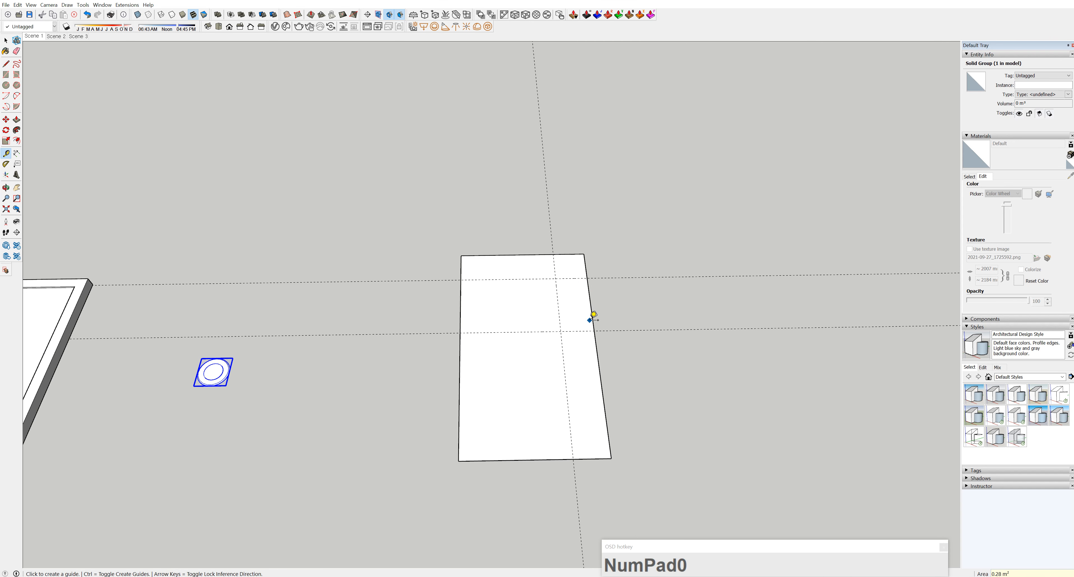
# - Draw a diagonal line from the left edge at the 400 mm guide to the far short edge at the lengthwise guide
pyautogui.scroll(2, 584, 292)
pyautogui.moveTo(578, 288); pyautogui.dragTo(541, 421, button='middle')
pyautogui.scroll(-2, 542, 421)
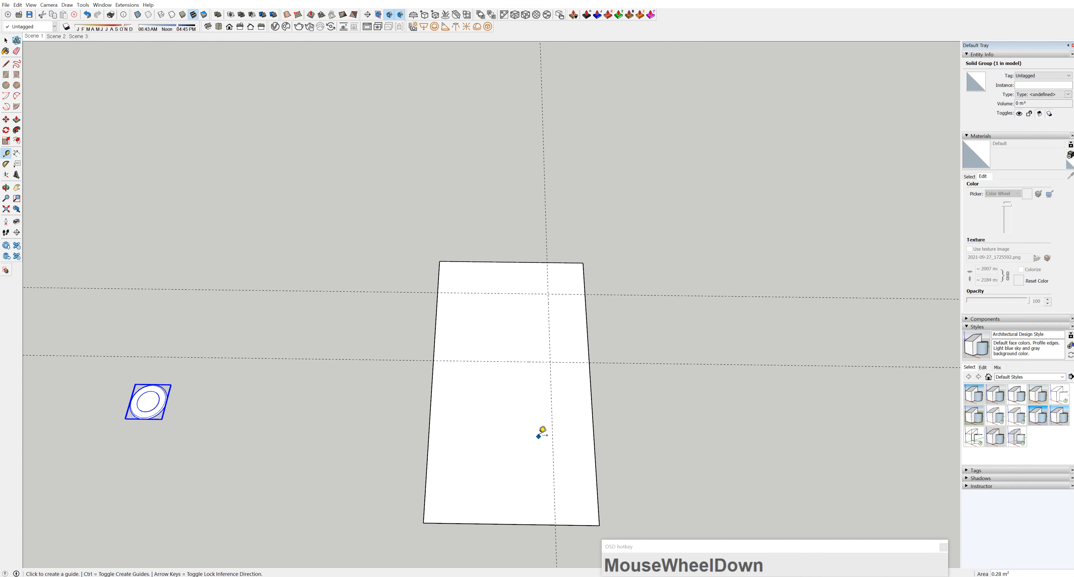
pyautogui.press('l')
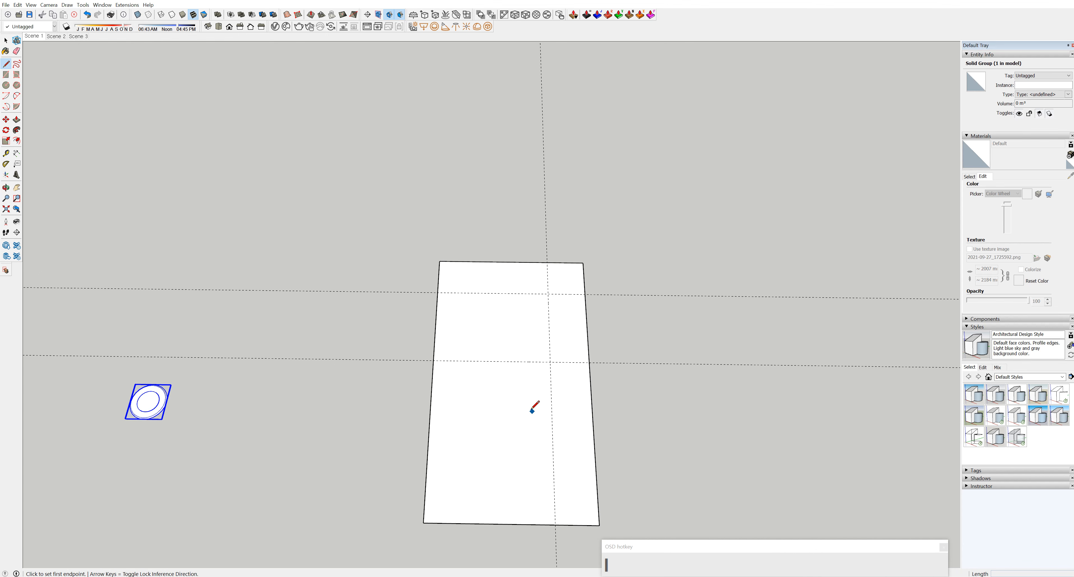
pyautogui.click(433, 360)
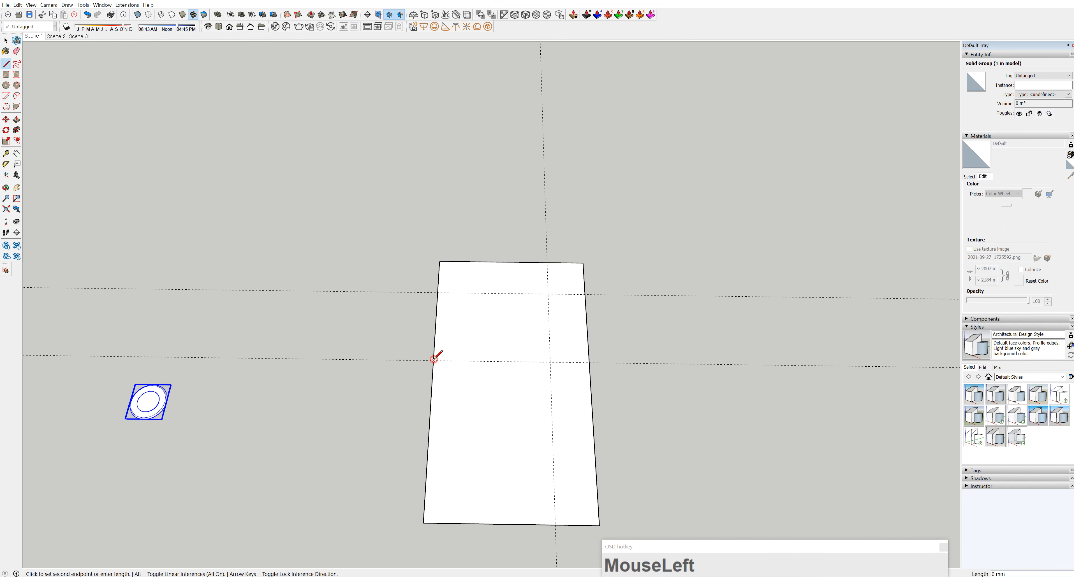
pyautogui.scroll(-1, 435, 358)
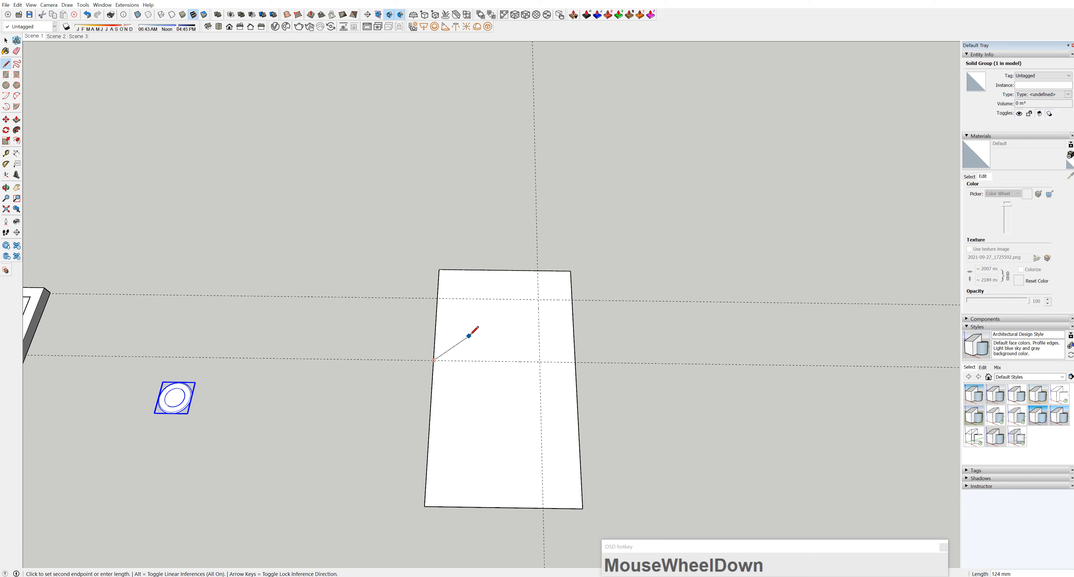
pyautogui.click(538, 271)
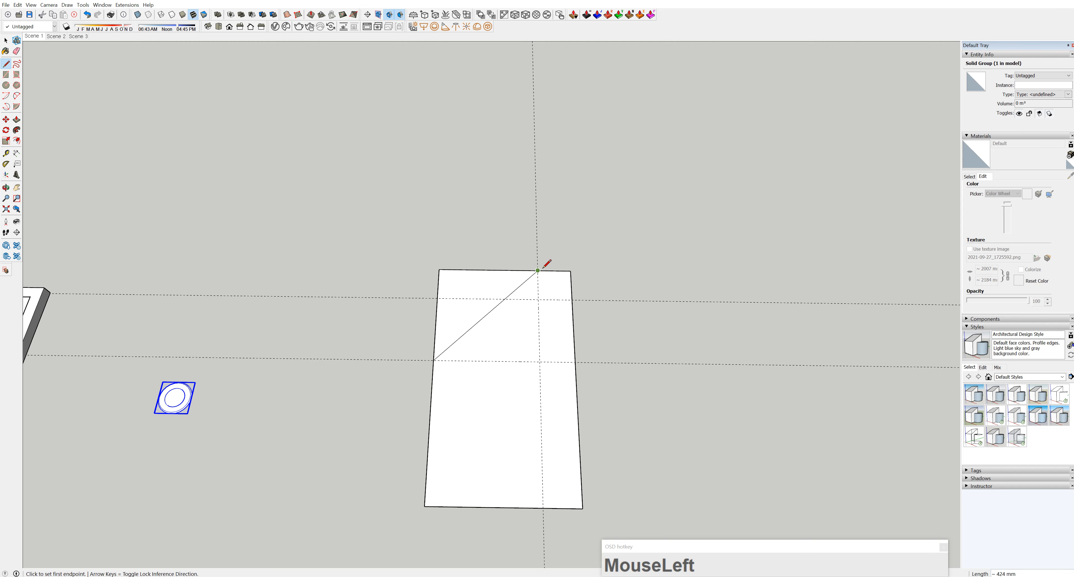
pyautogui.press('Escape')
# - Draw a short line inward from the right long edge at the 100 mm guide to split that edge
pyautogui.click(572, 300)
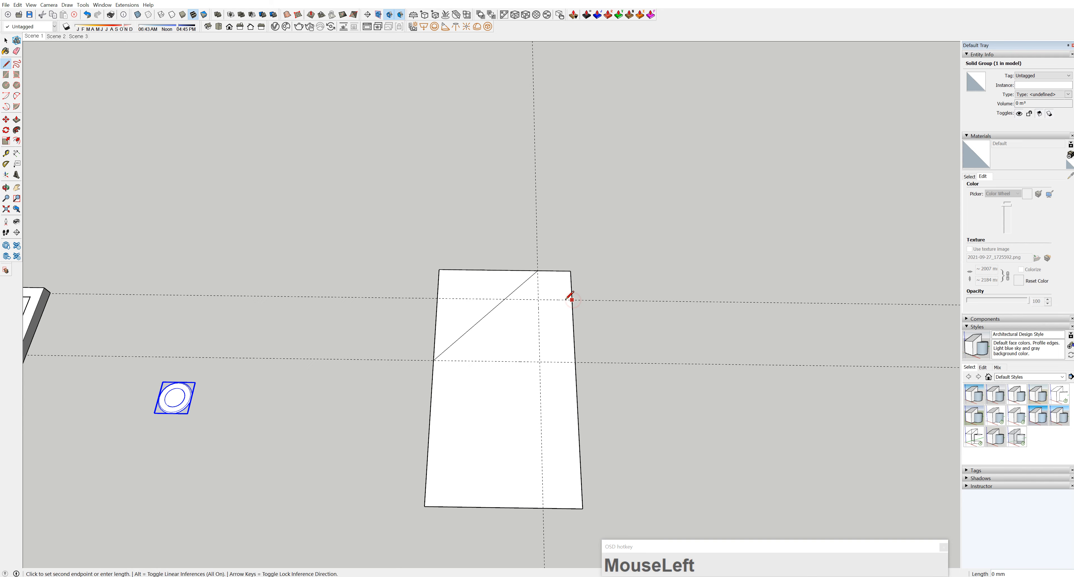
pyautogui.click(555, 300)
pyautogui.press('space')
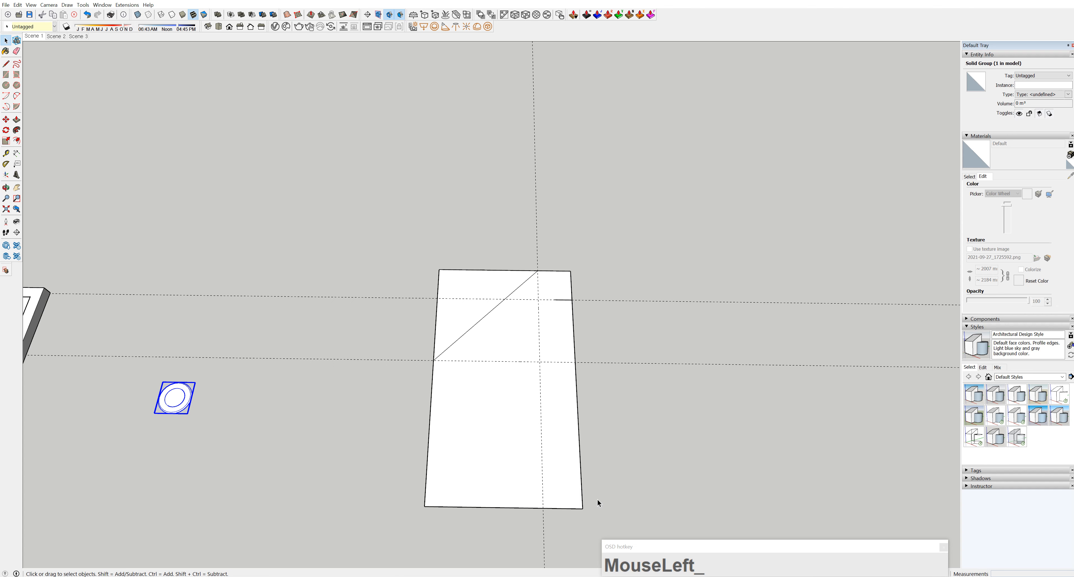
# - Erase the surplus rectangle edges, the short splitting line and the guides, leaving only the open bent profile
pyautogui.press('e')
pyautogui.moveTo(594, 500); pyautogui.dragTo(579, 513)
pyautogui.click(450, 264)
pyautogui.moveTo(450, 264); pyautogui.dragTo(440, 274)
pyautogui.moveTo(566, 303); pyautogui.dragTo(561, 302, button='middle')
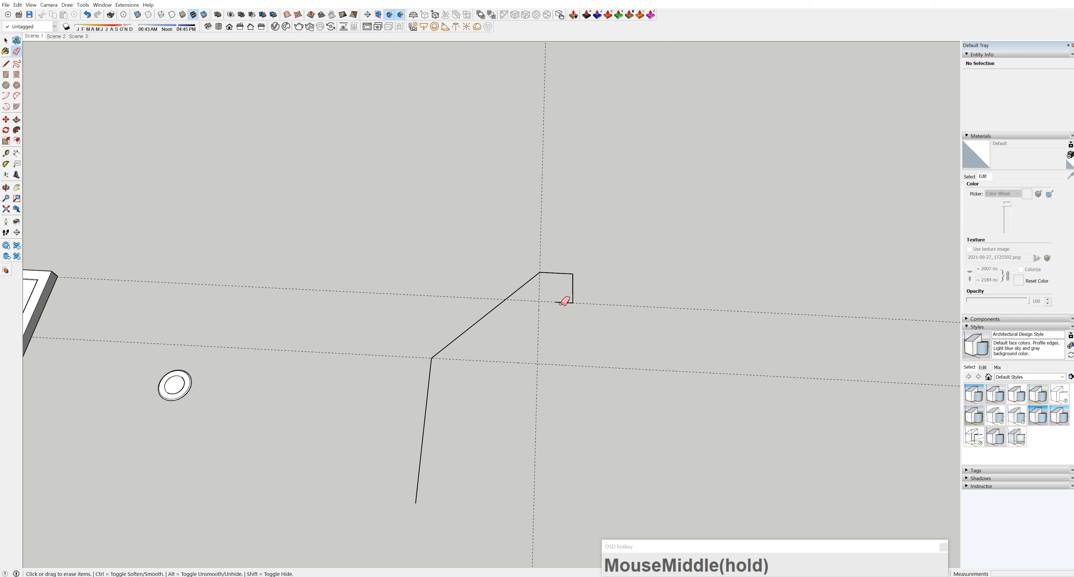
pyautogui.moveTo(560, 304); pyautogui.dragTo(559, 325)
pyautogui.moveTo(559, 400); pyautogui.dragTo(583, 405, button='middle')
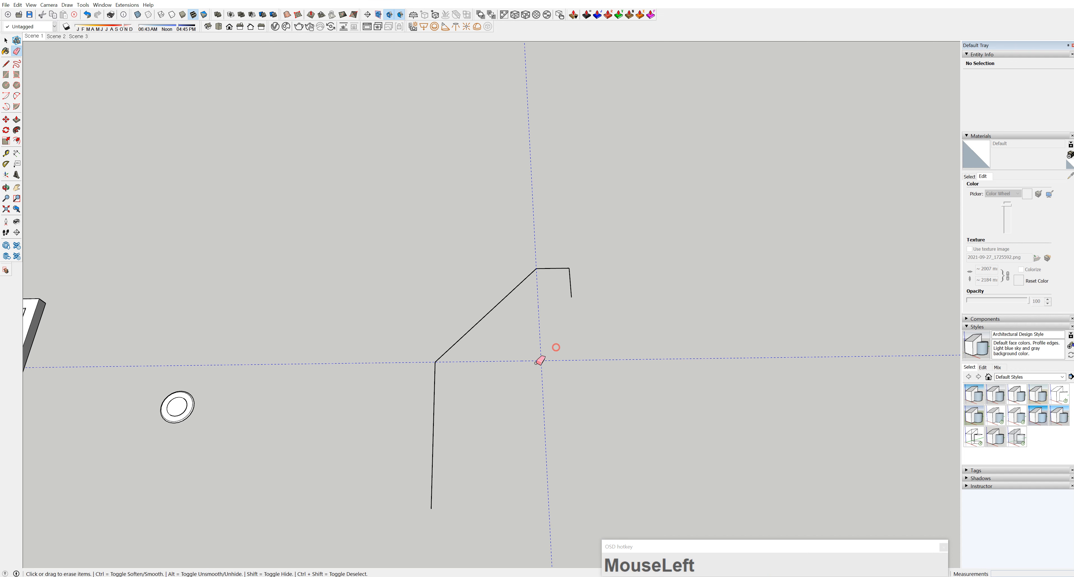
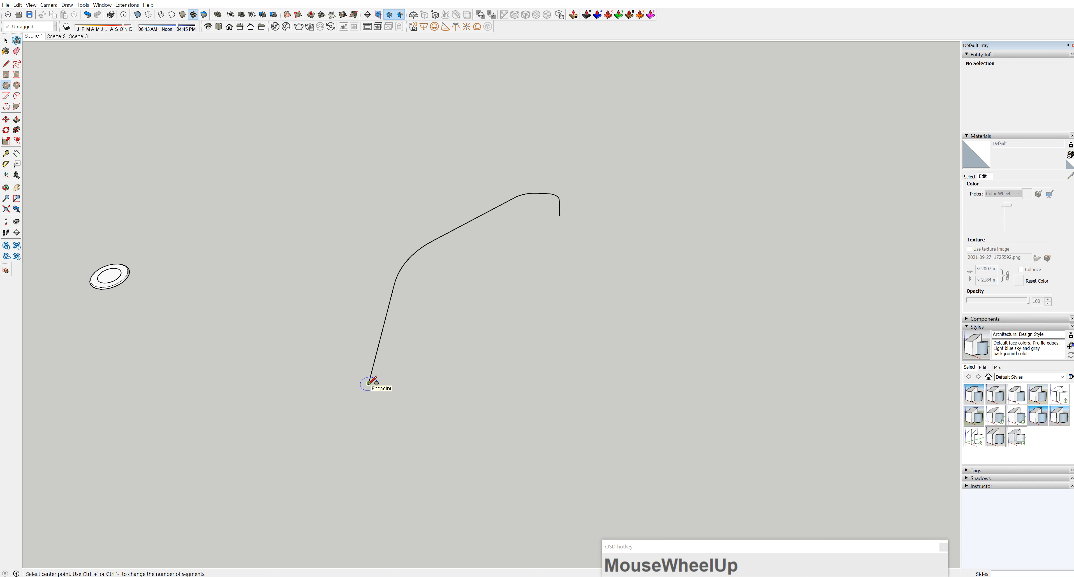
# - Draw a circle of radius 5 mm, perpendicular to the green axis, centred on the lower endpoint of the path
pyautogui.press('Left')
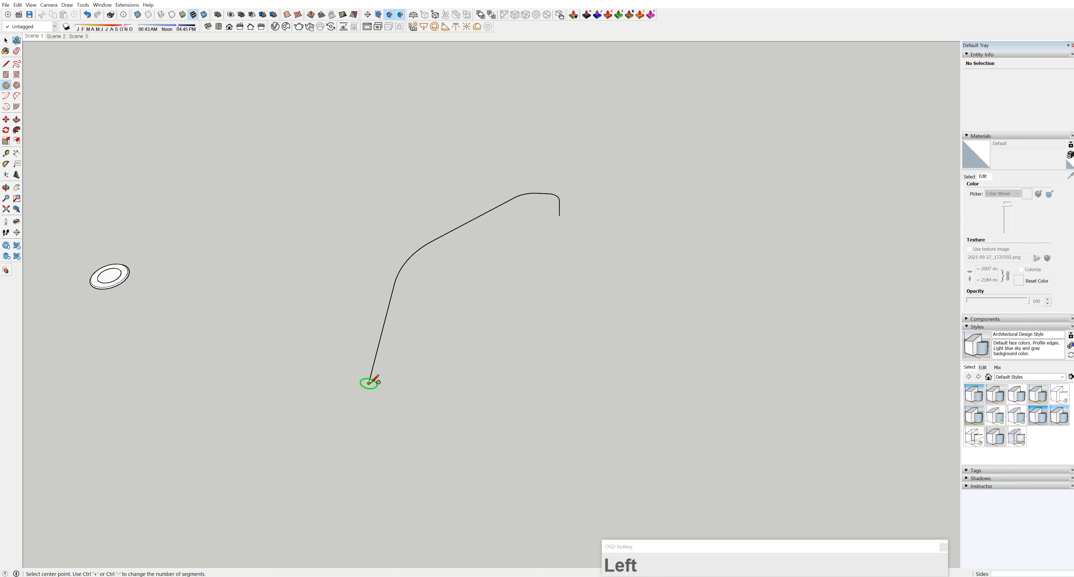
pyautogui.click(369, 383)
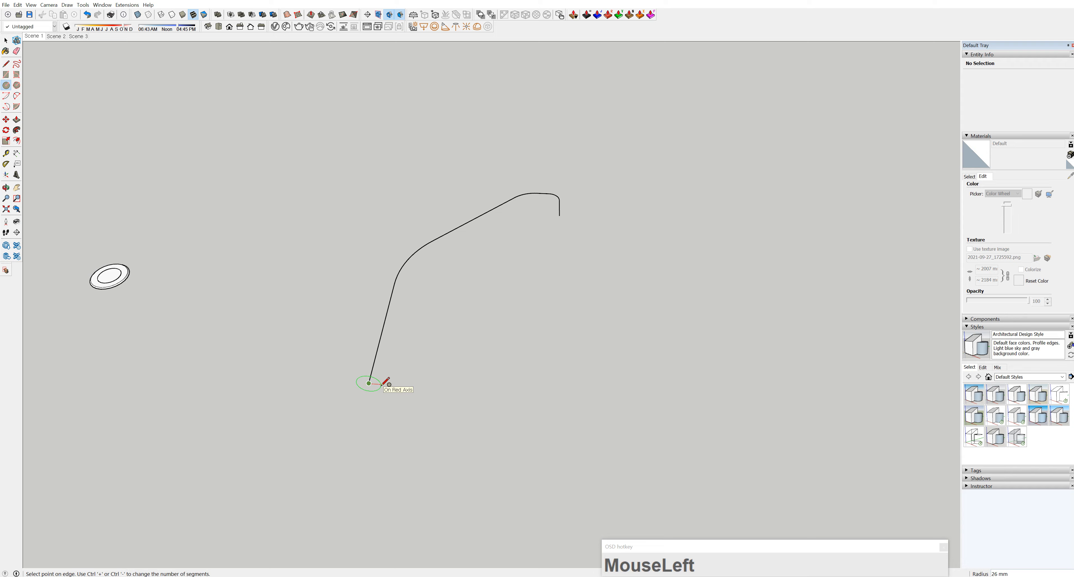
pyautogui.write('5')
pyautogui.press('Return')
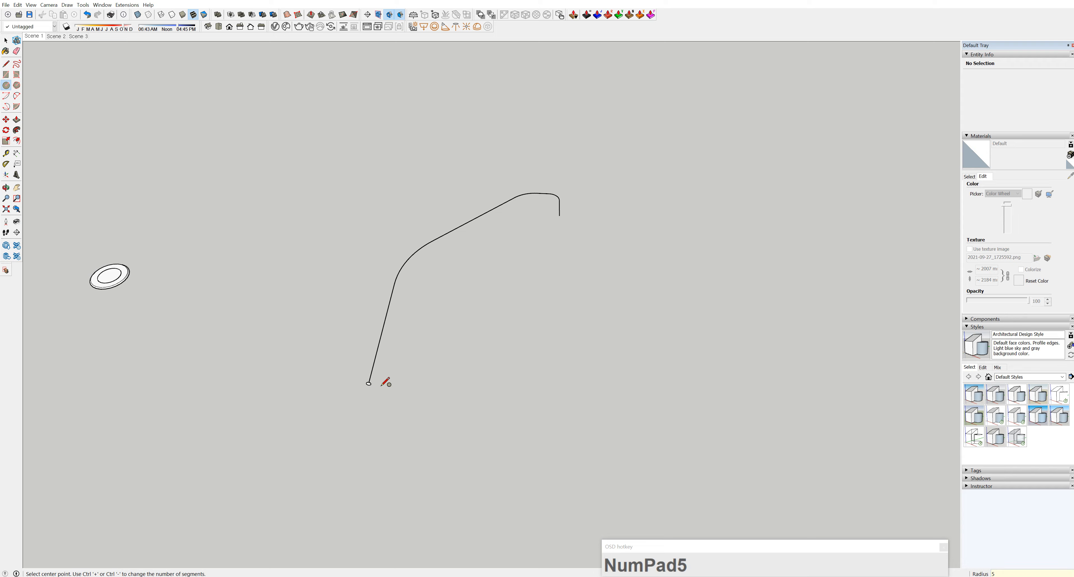
pyautogui.scroll(3, 377, 377)
pyautogui.scroll(-3, 358, 376)
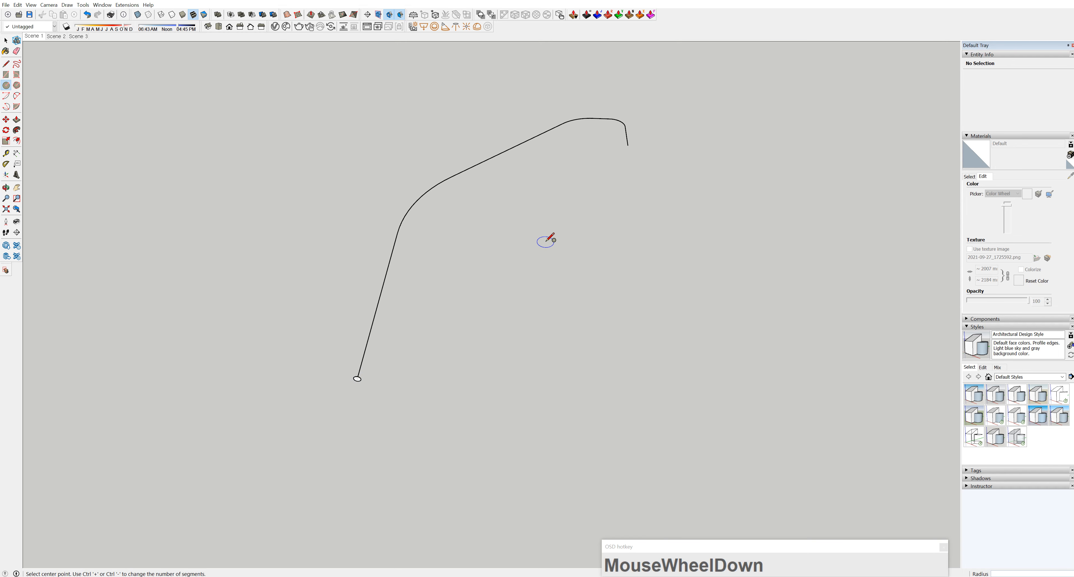
# - Sweep the circle along the whole bent path with Follow Me to form a tube
pyautogui.press('space')
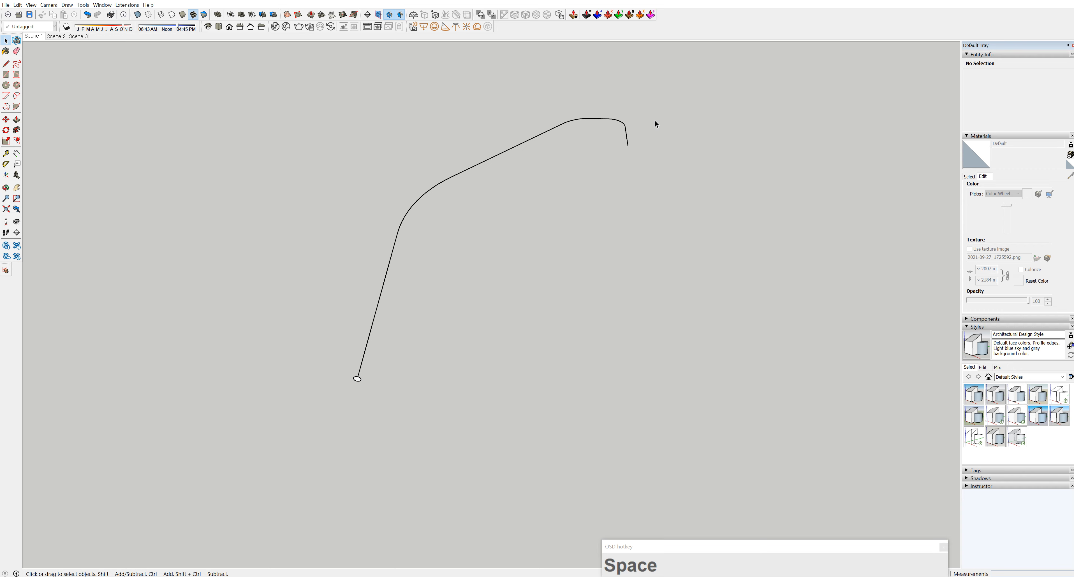
pyautogui.moveTo(661, 96); pyautogui.dragTo(539, 162)
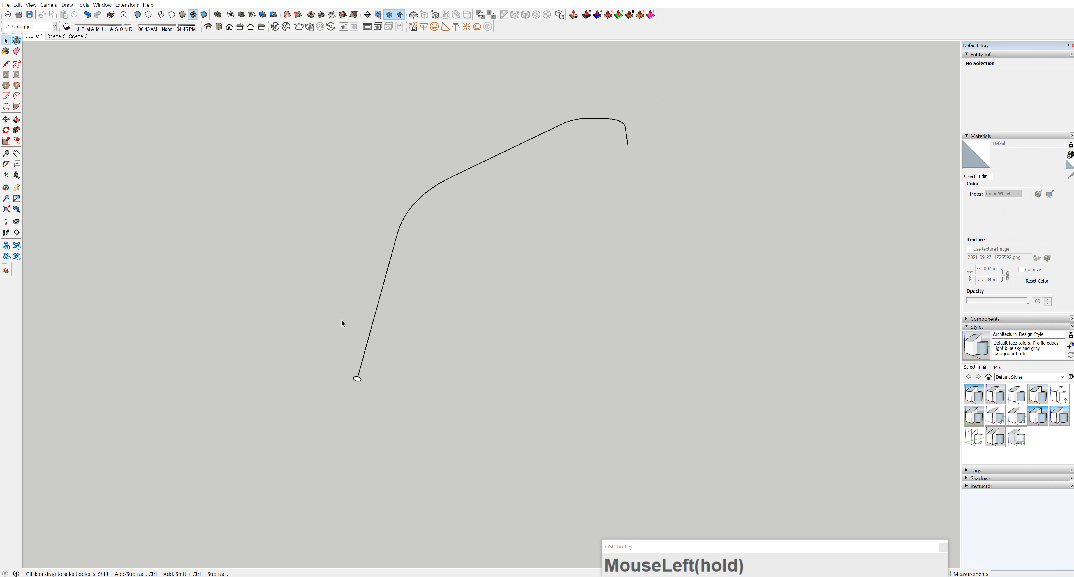
pyautogui.moveTo(342, 319); pyautogui.dragTo(342, 320)
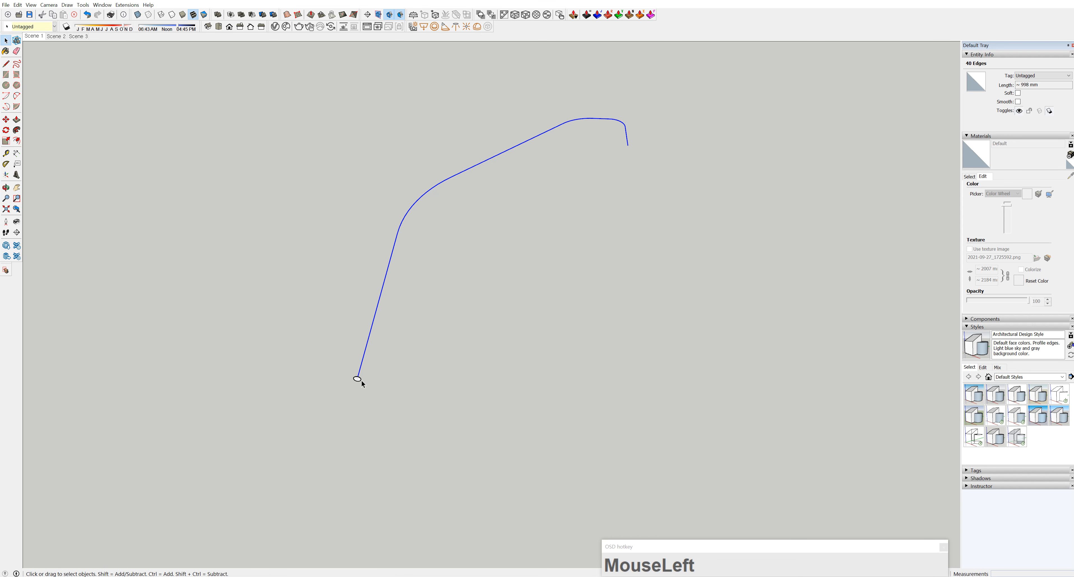
pyautogui.press('f')
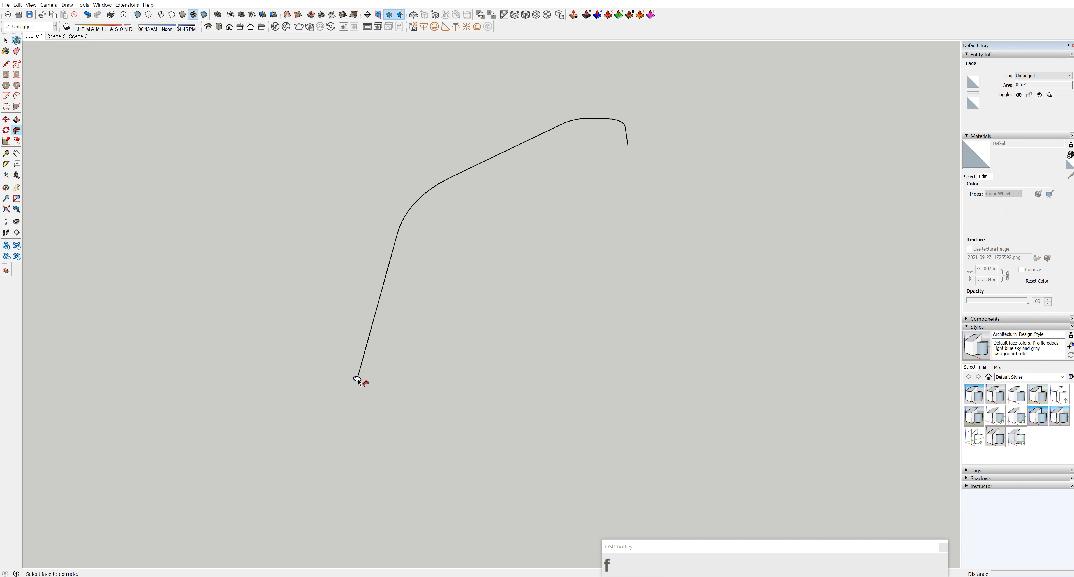
pyautogui.click(358, 381)
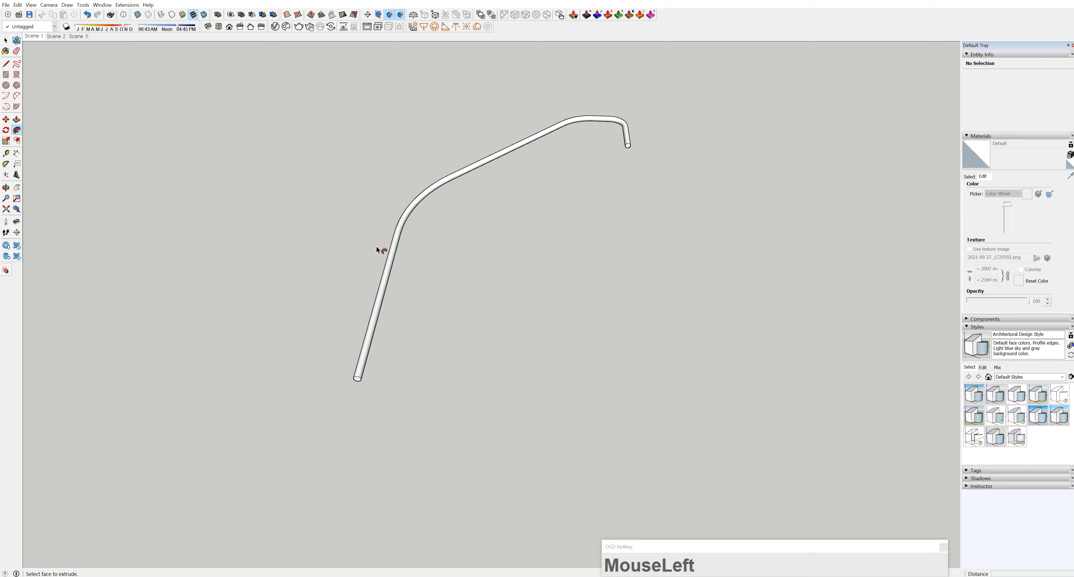
# - Select the whole bent tube and make it a group
pyautogui.scroll(-5, 618, 204)
pyautogui.moveTo(580, 254); pyautogui.dragTo(468, 246, button='middle')
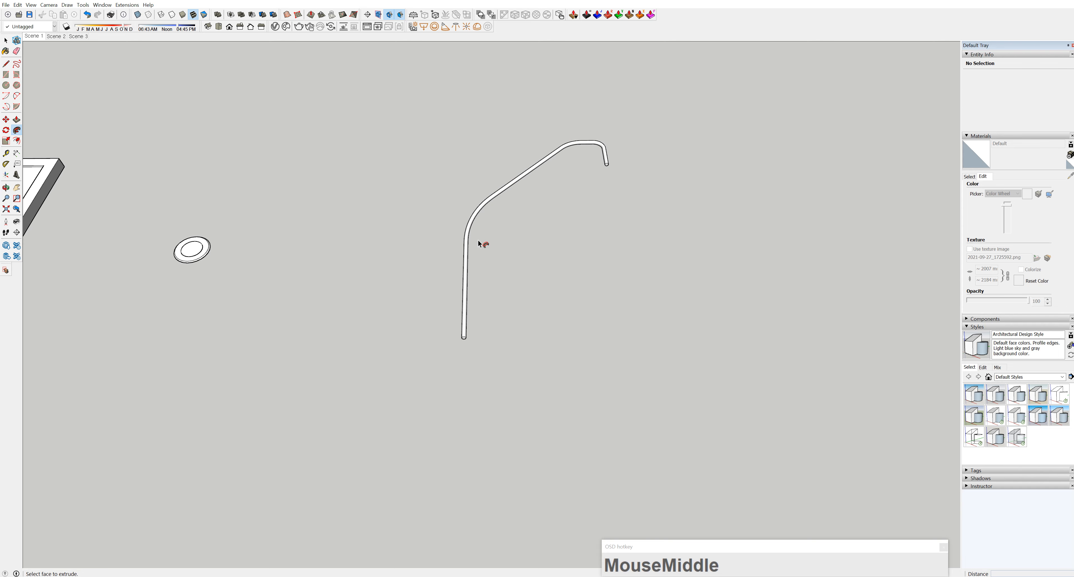
pyautogui.press('space')
pyautogui.moveTo(667, 107); pyautogui.dragTo(403, 361)
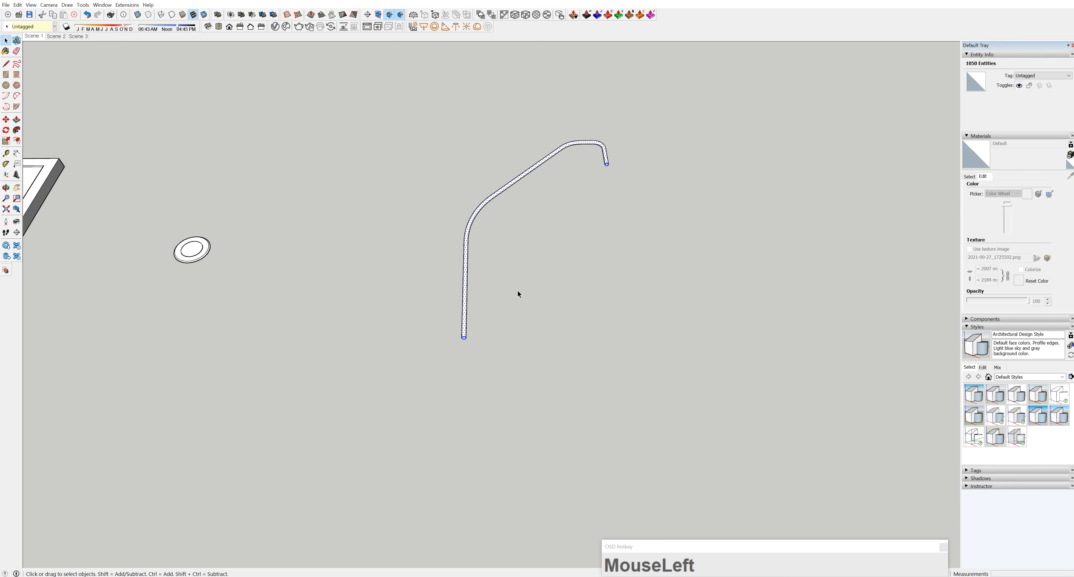
pyautogui.hotkey('ctrl', 'g')
pyautogui.moveTo(496, 285); pyautogui.dragTo(484, 215, button='middle')
pyautogui.scroll(5, 472, 312)
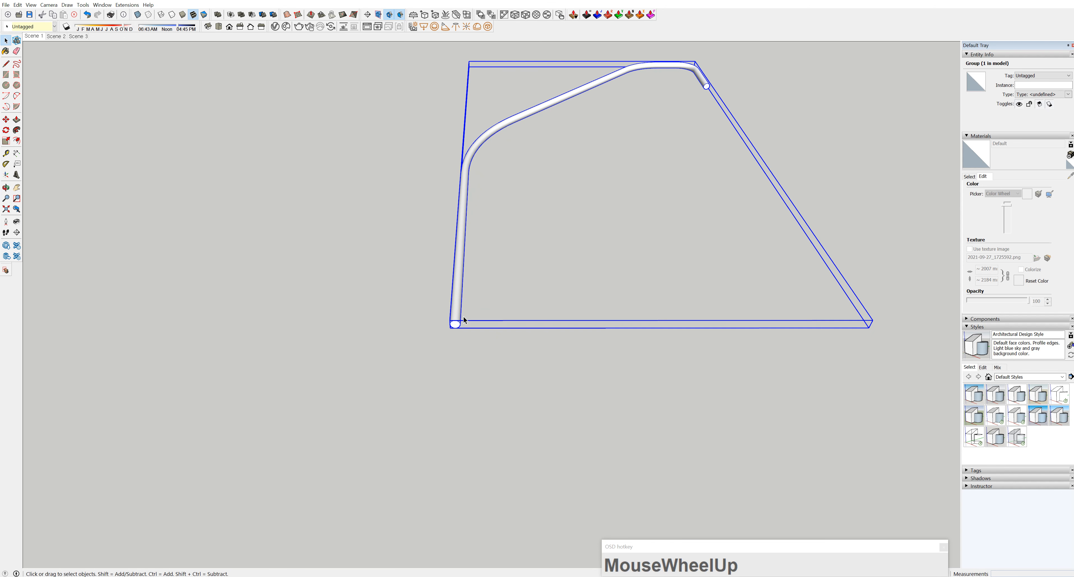
pyautogui.scroll(2, 458, 331)
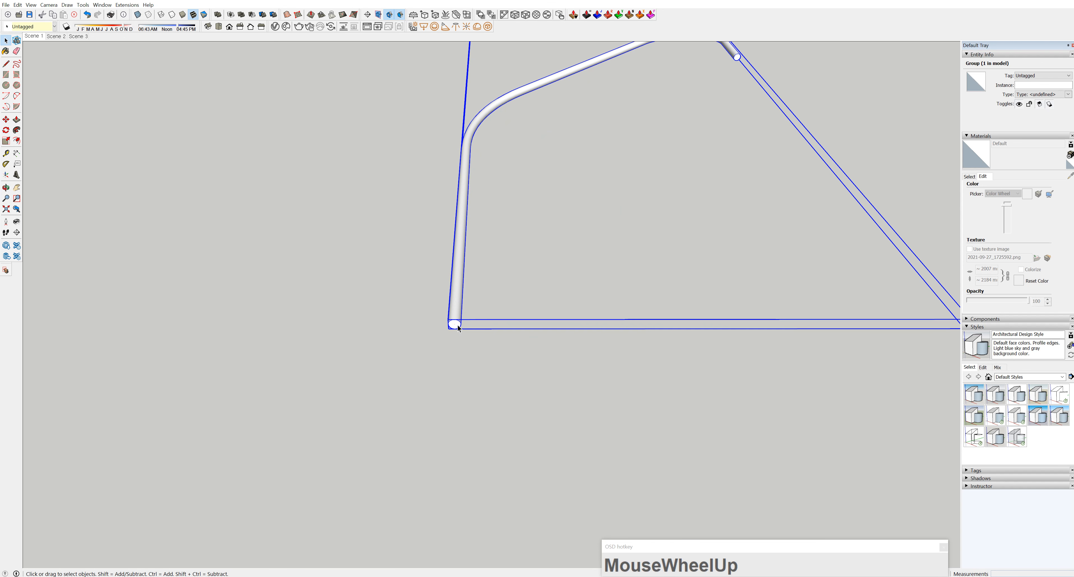
# - Draw a circle of radius 100 mm centred on the lower end of the bent tube
pyautogui.press('c')
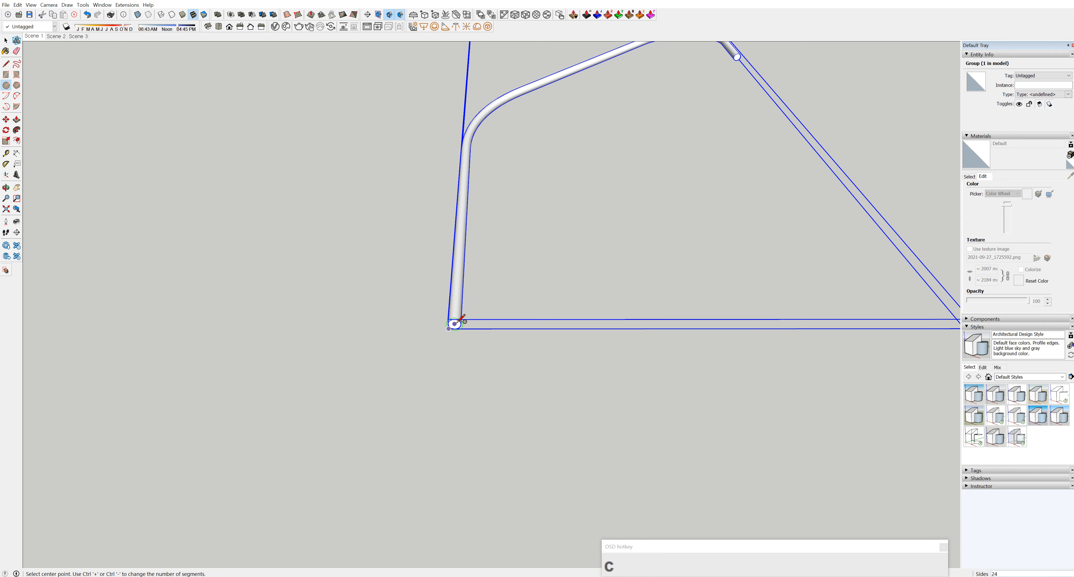
pyautogui.scroll(1, 457, 322)
pyautogui.scroll(1, 454, 323)
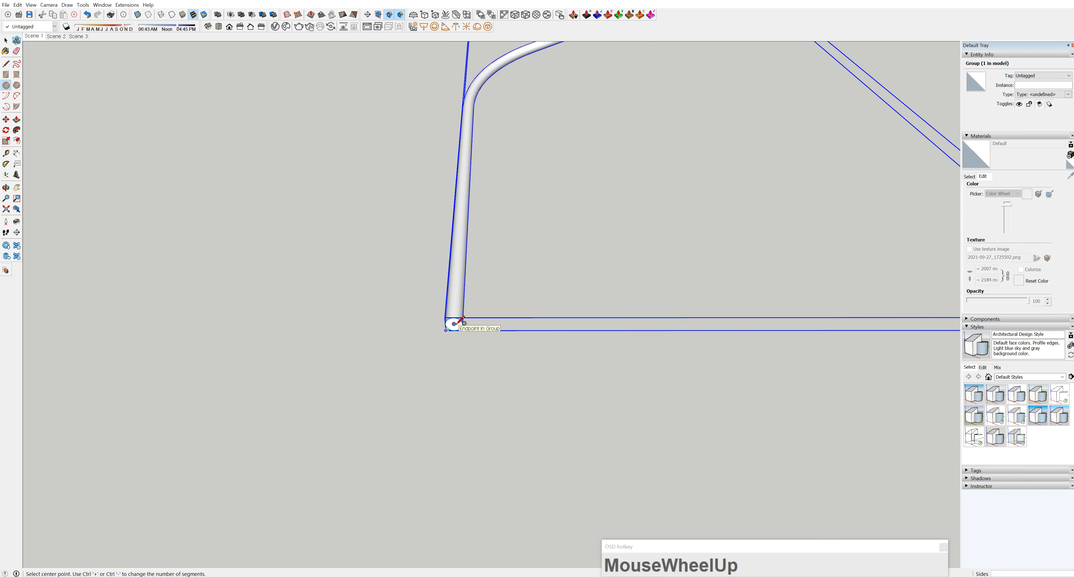
pyautogui.moveTo(454, 324); pyautogui.dragTo(522, 323)
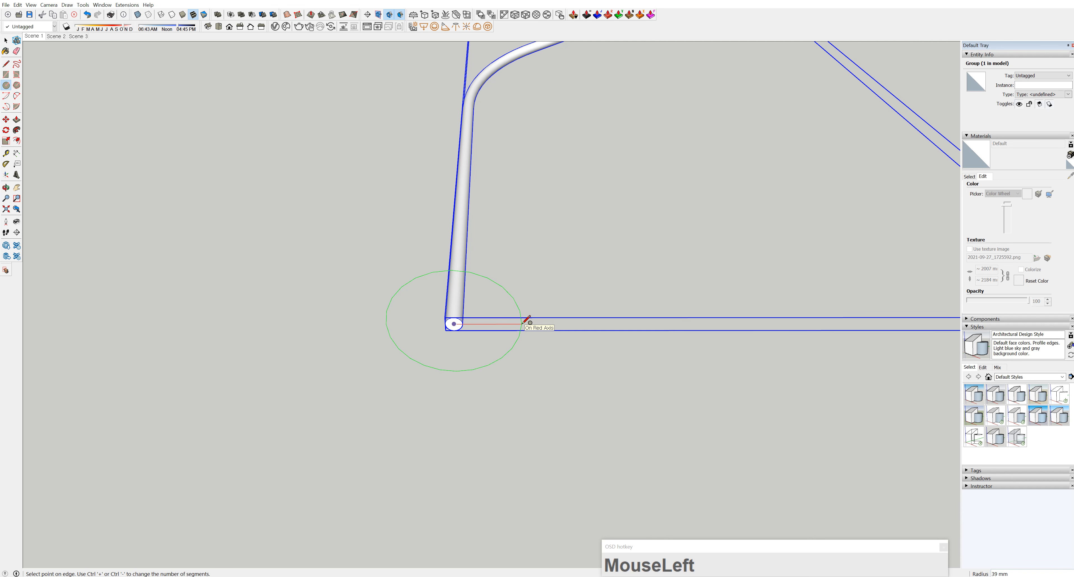
pyautogui.write('100')
pyautogui.press('Return')
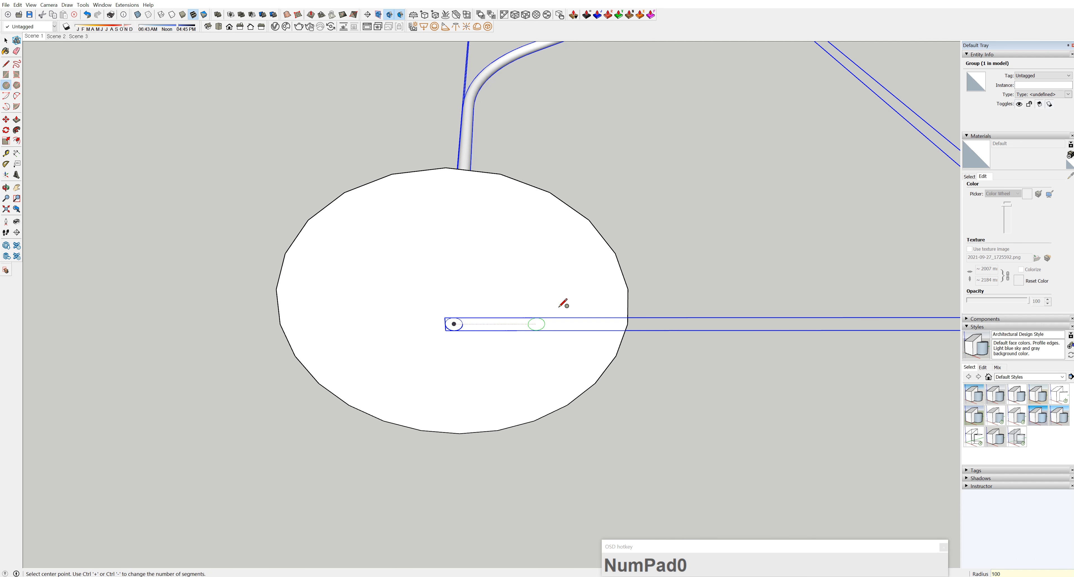
# - Extrude the large circle at the tube's lower end by 20 mm, away from the tube, to form a disc
pyautogui.scroll(-2, 563, 303)
pyautogui.scroll(-2, 568, 321)
pyautogui.moveTo(595, 235); pyautogui.dragTo(520, 283, button='middle')
pyautogui.click(515, 283)
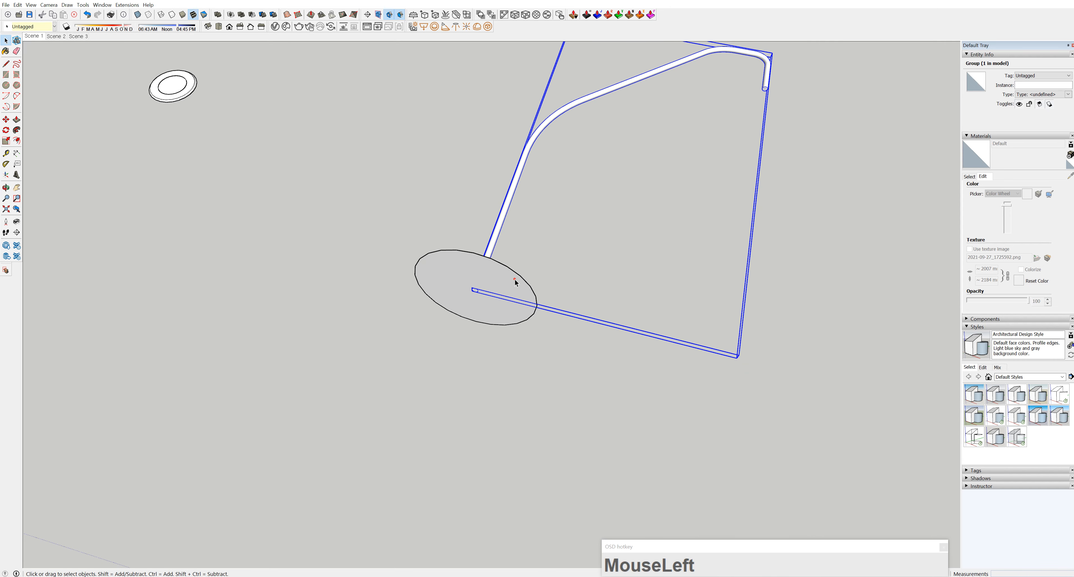
pyautogui.click(515, 280)
pyautogui.press('p')
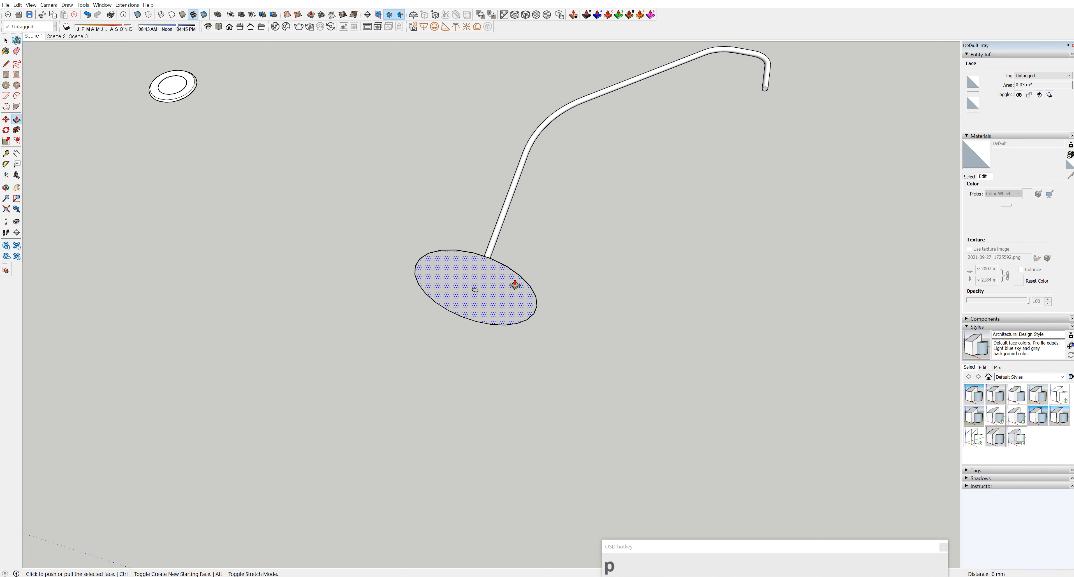
pyautogui.moveTo(515, 285); pyautogui.dragTo(511, 288)
pyautogui.write('20')
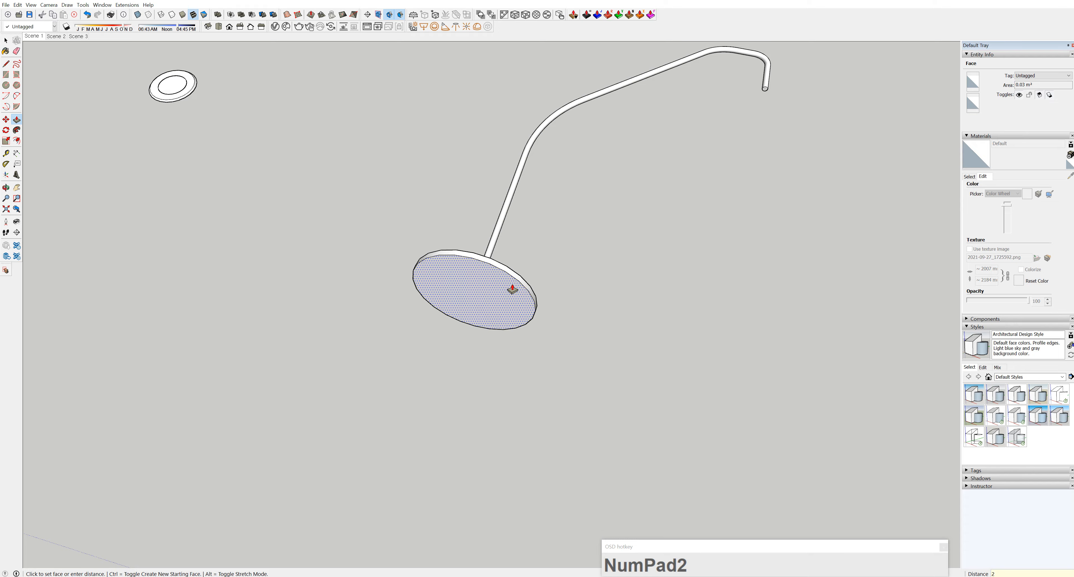
pyautogui.press('Return')
# - Select the whole extruded disc at the tube's lower end and make it a group
pyautogui.moveTo(512, 286); pyautogui.dragTo(583, 283, button='middle')
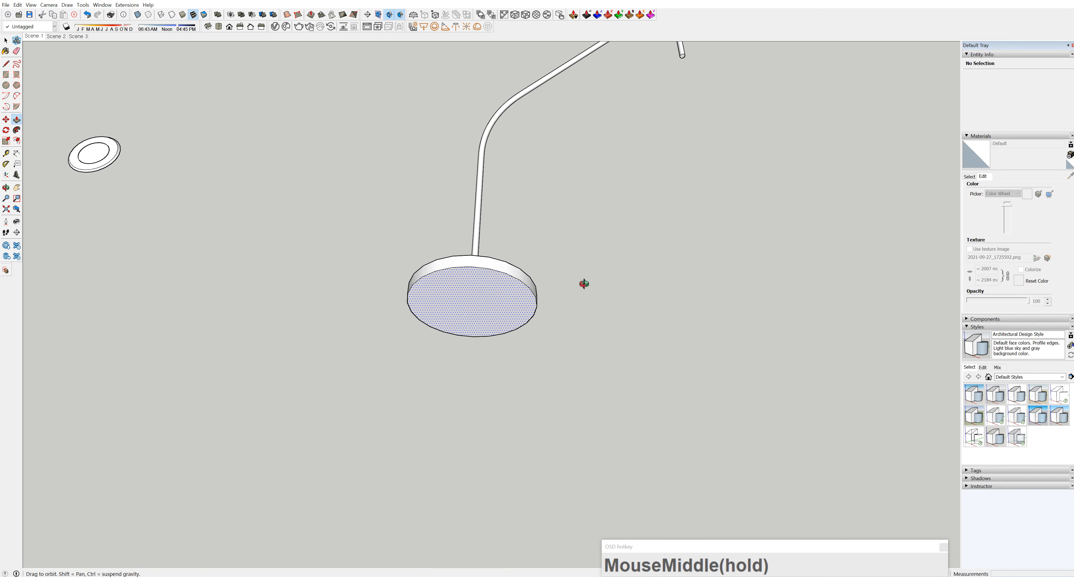
pyautogui.scroll(-3, 549, 319)
pyautogui.press('space')
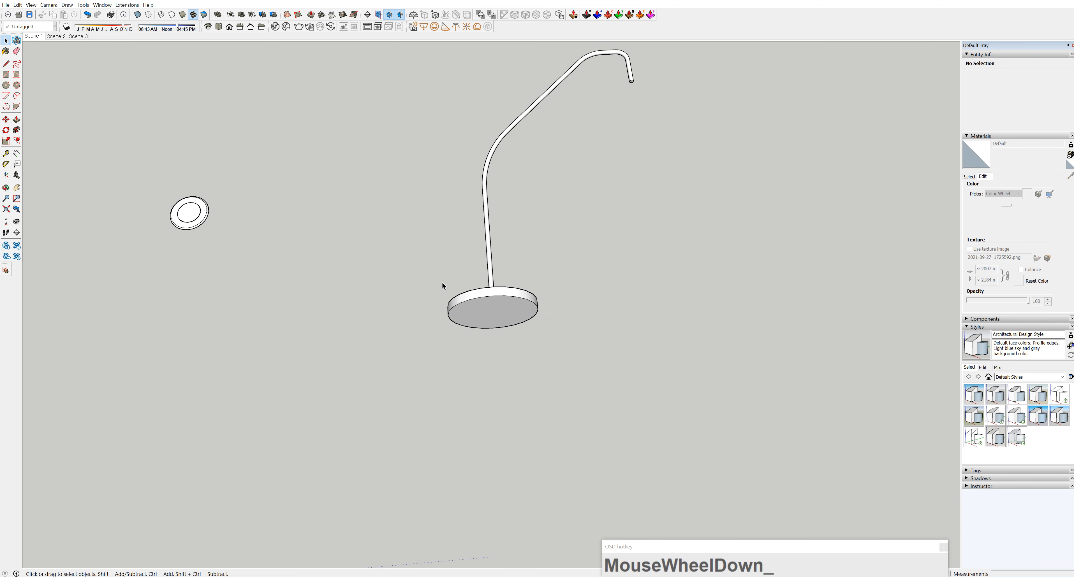
pyautogui.moveTo(421, 270); pyautogui.dragTo(569, 354)
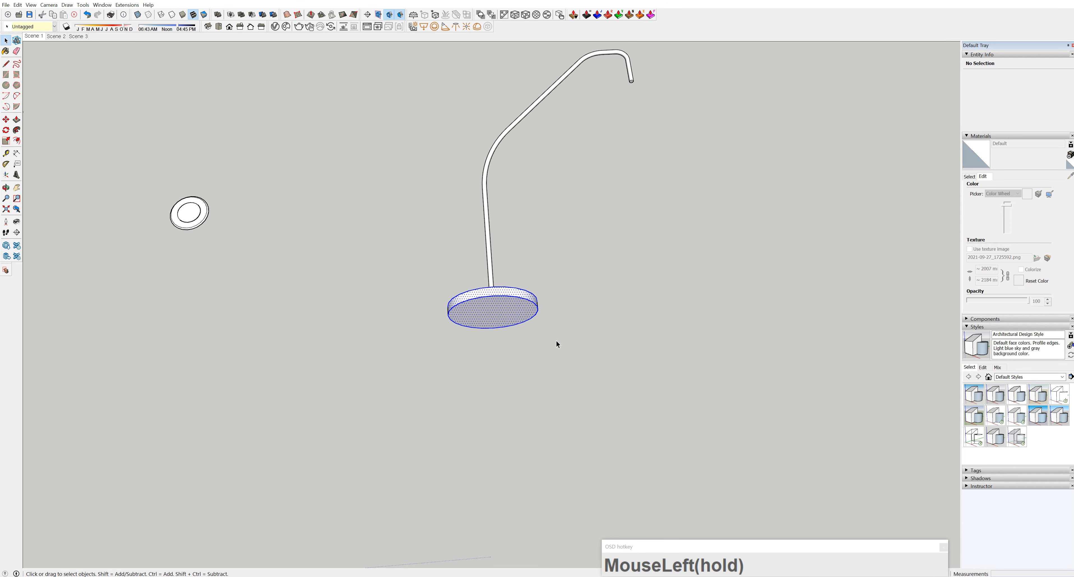
pyautogui.moveTo(555, 339); pyautogui.dragTo(660, 178, button='middle')
pyautogui.hotkey('ctrl', 'g')
# - Draw a circle of radius 20 mm centred on the free end of the tube's short bent tip
pyautogui.keyDown('shift'); pyautogui.moveTo(646, 107); pyautogui.dragTo(559, 159, button='middle'); pyautogui.keyUp('shift')
pyautogui.scroll(4, 558, 216)
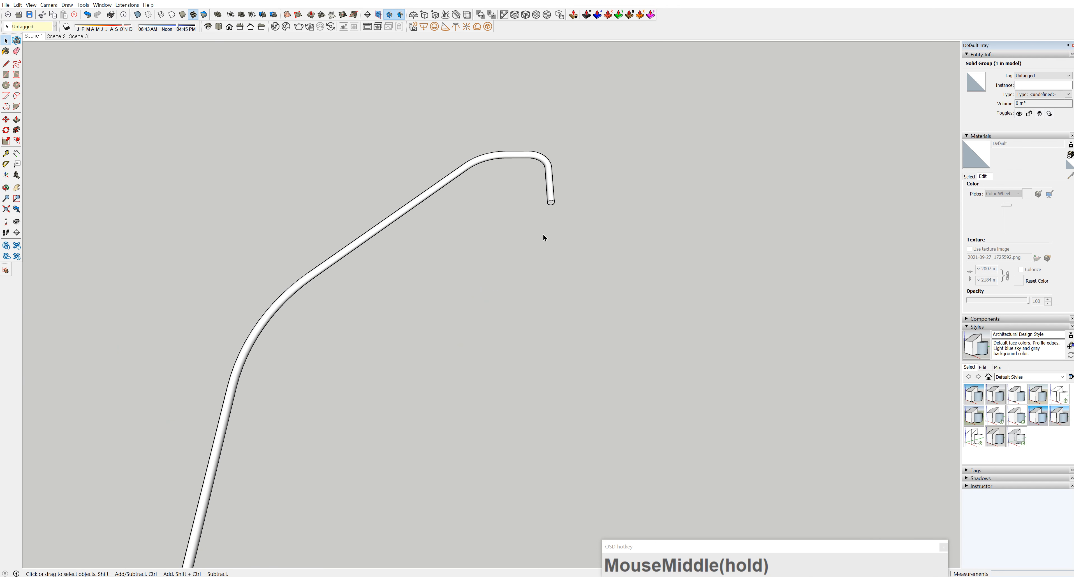
pyautogui.scroll(2, 553, 207)
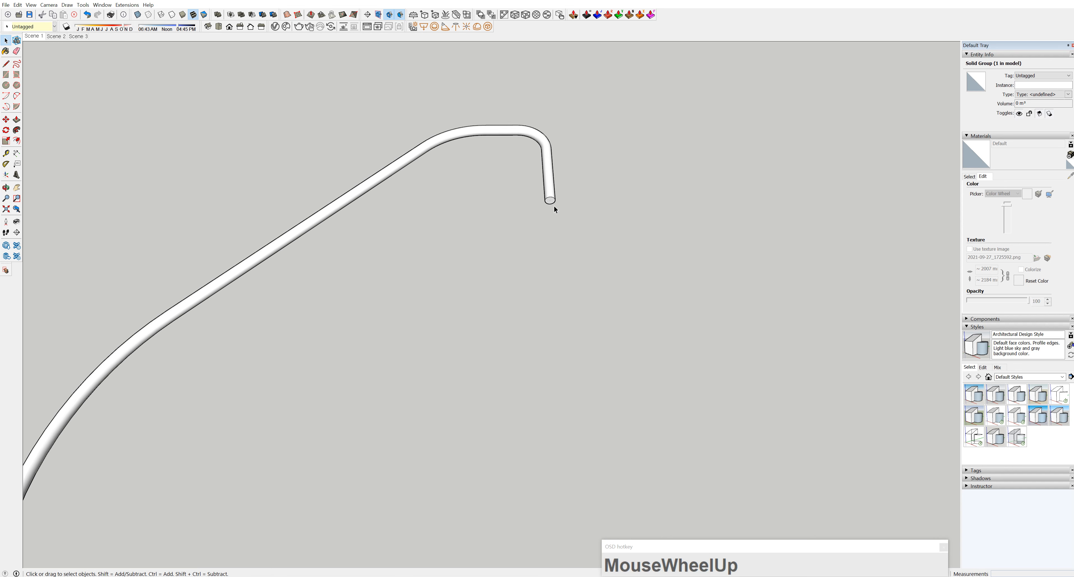
pyautogui.scroll(-2, 547, 198)
pyautogui.scroll(4, 549, 198)
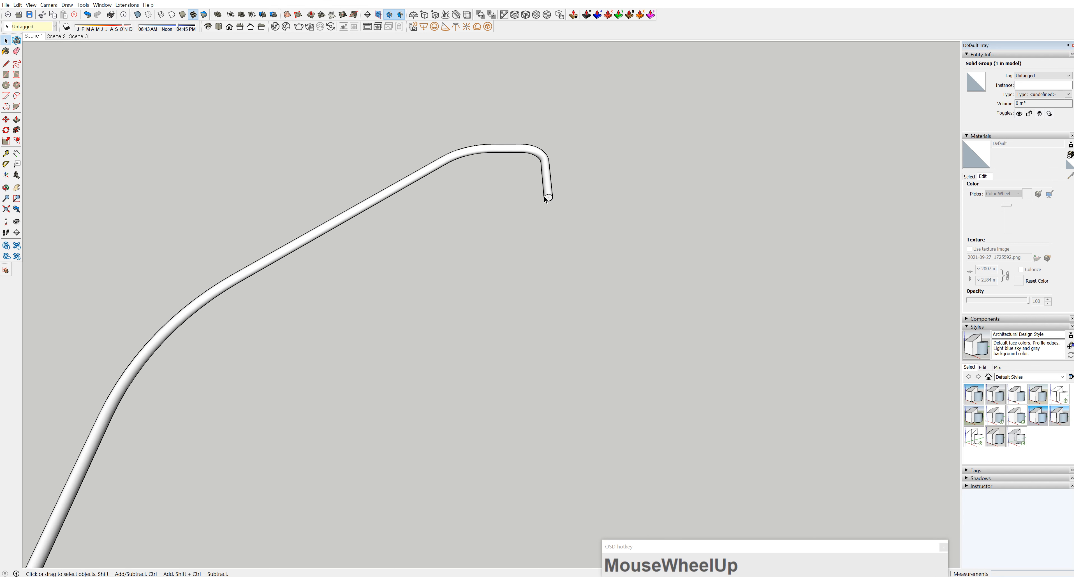
pyautogui.scroll(2, 548, 199)
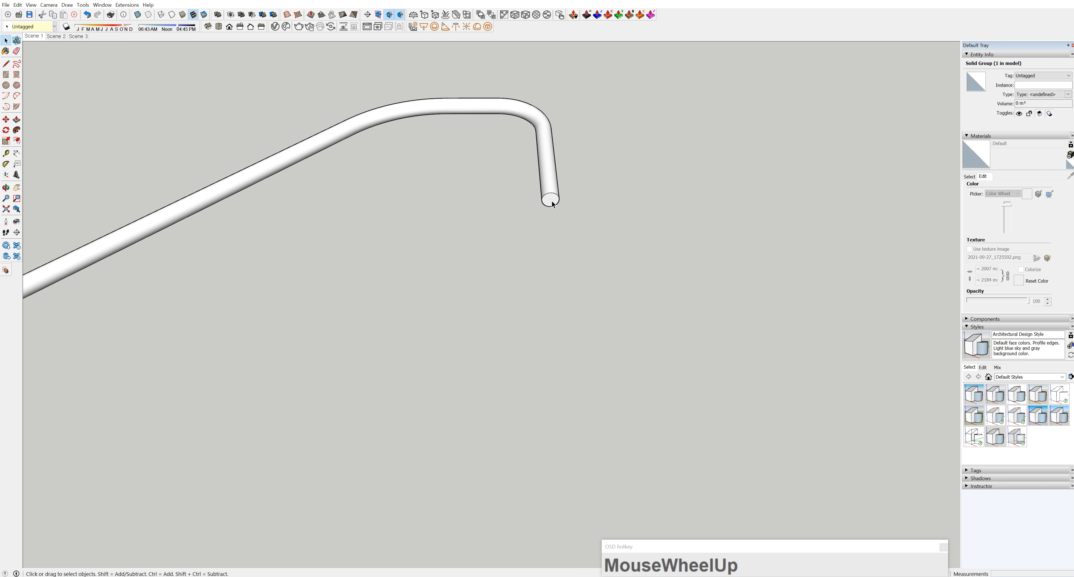
pyautogui.press('c')
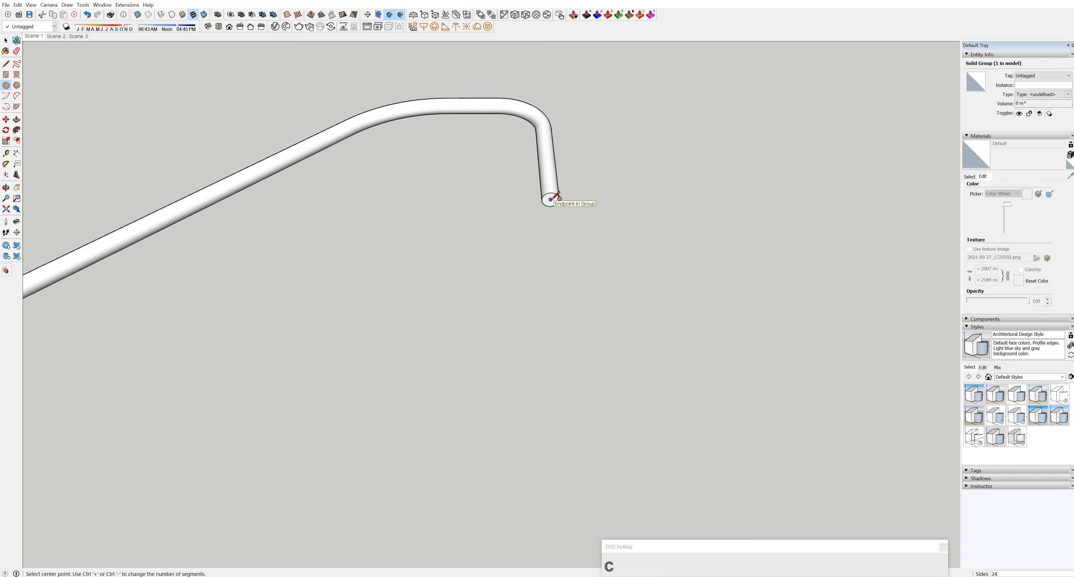
pyautogui.moveTo(551, 200); pyautogui.dragTo(595, 198)
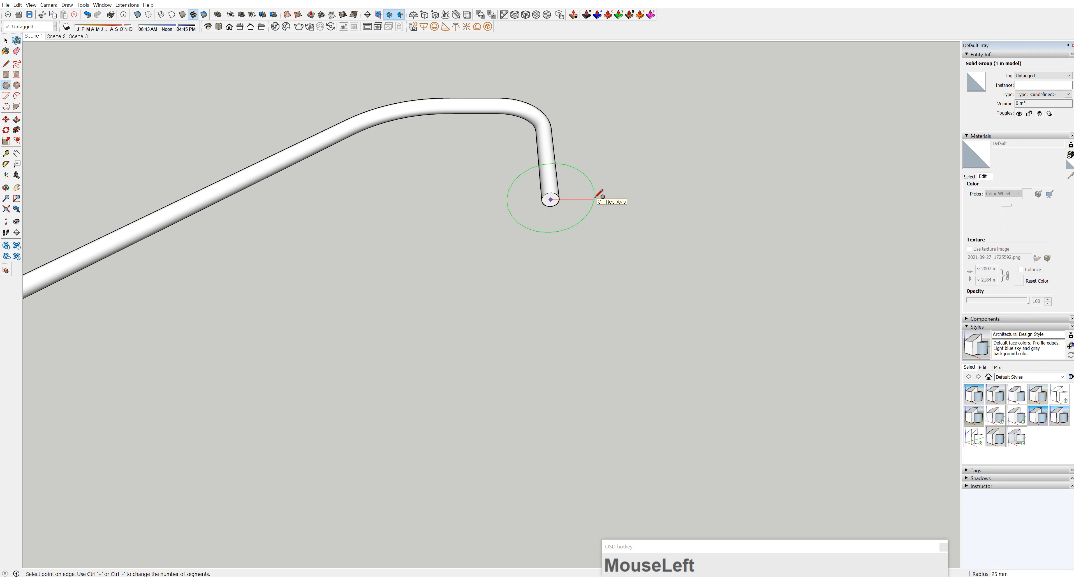
pyautogui.write('20')
pyautogui.press('Return')
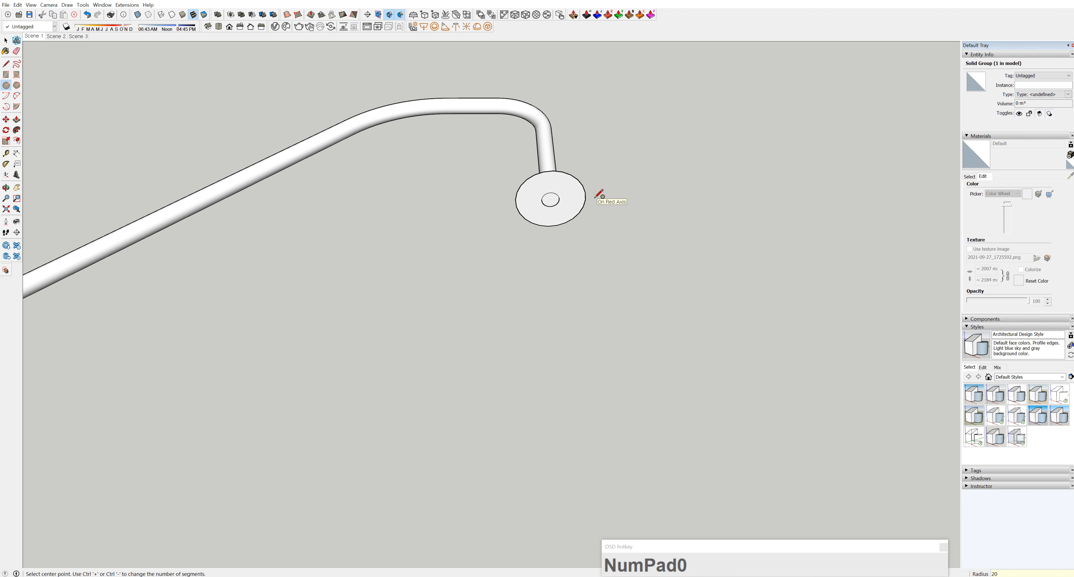
# - Extrude the circle at the tube's tip by 50 mm, away from the tube, to form a cylinder
pyautogui.moveTo(578, 183); pyautogui.dragTo(537, 189, button='middle')
pyautogui.scroll(-2, 565, 223)
pyautogui.press('p')
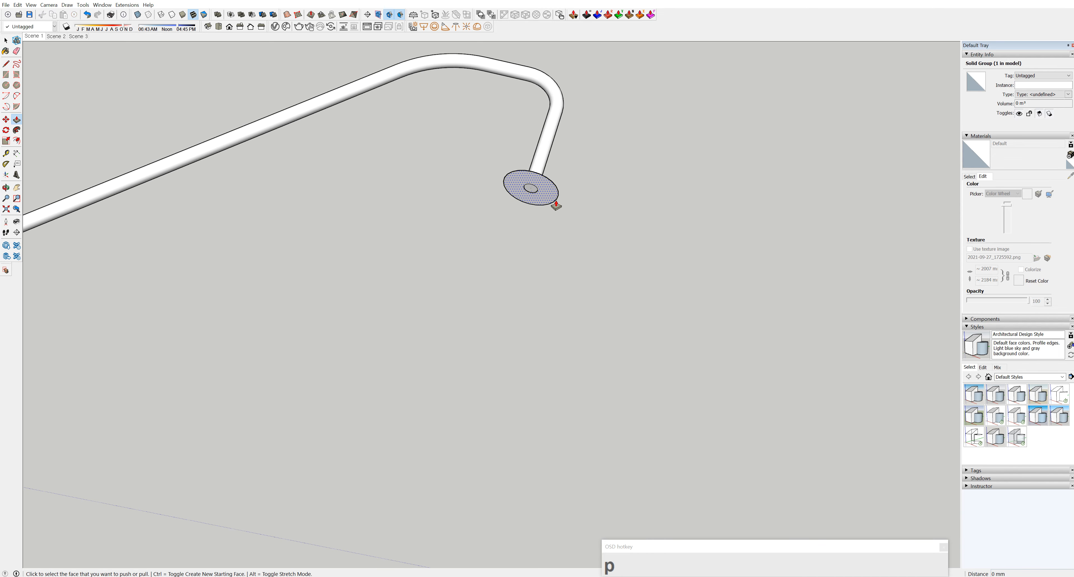
pyautogui.click(551, 204)
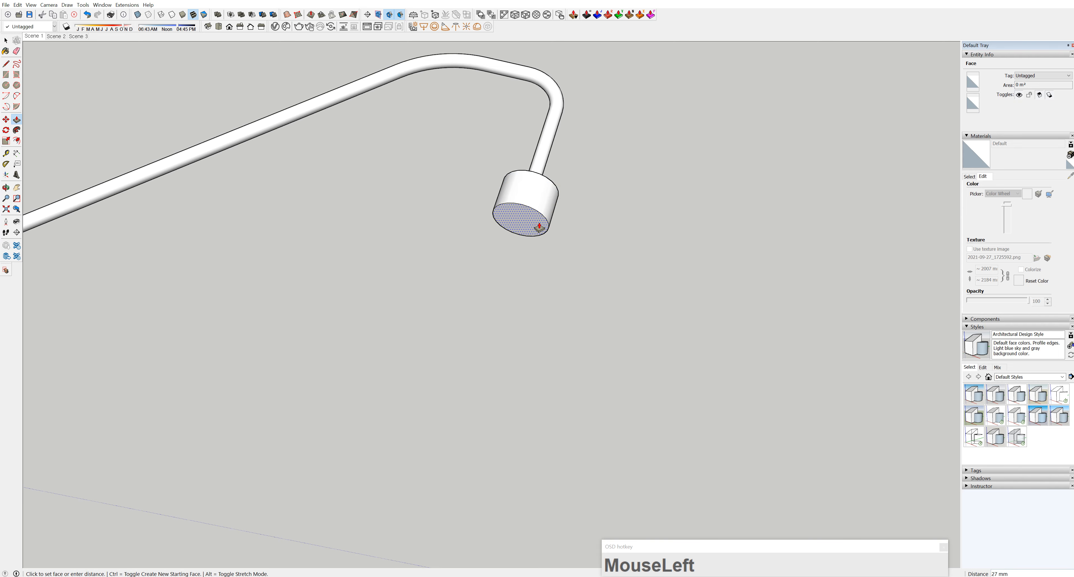
pyautogui.write('50')
pyautogui.press('Return')
# - Select the whole cylinder at the tube's tip and make it a group
pyautogui.scroll(-2, 544, 250)
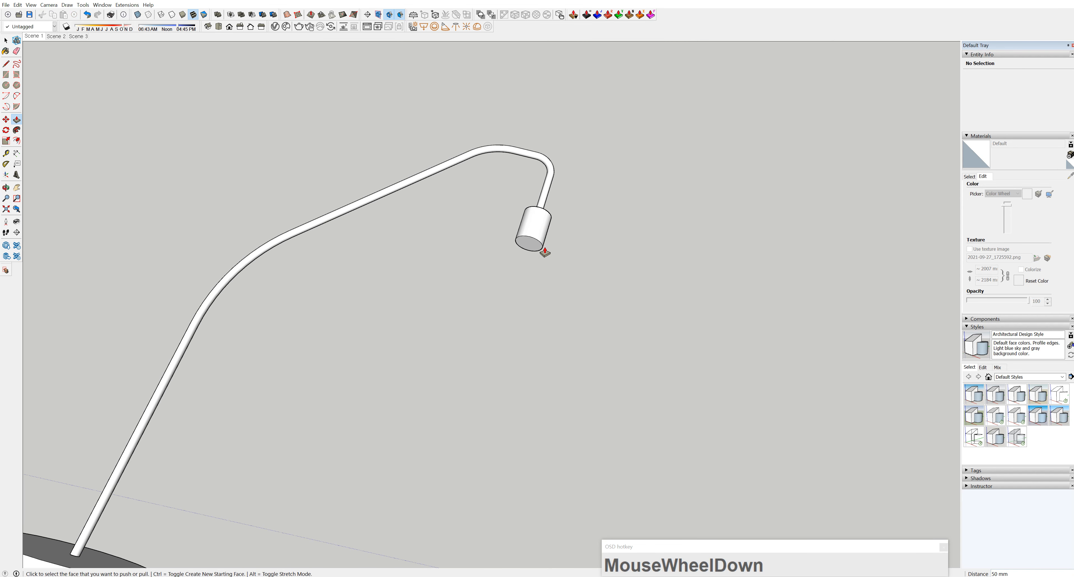
pyautogui.press('space')
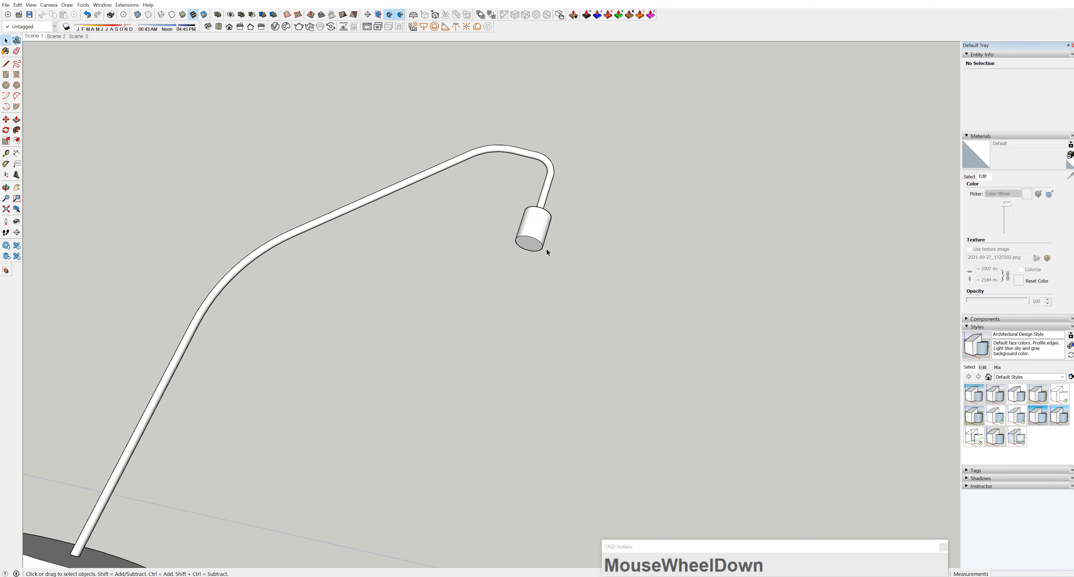
pyautogui.moveTo(493, 195); pyautogui.dragTo(575, 269)
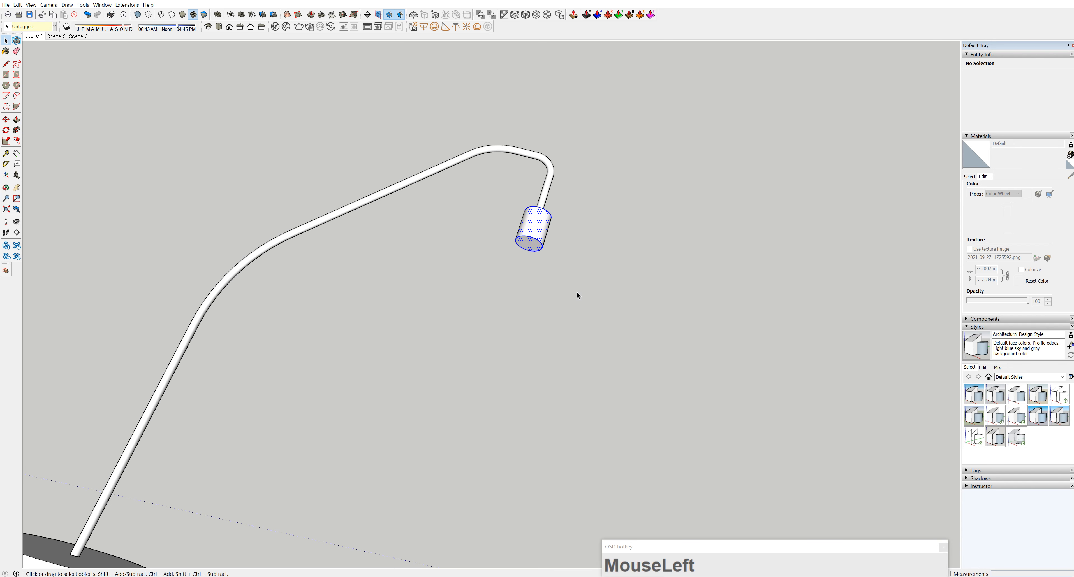
pyautogui.rightClick(538, 226)
pyautogui.click(591, 294)
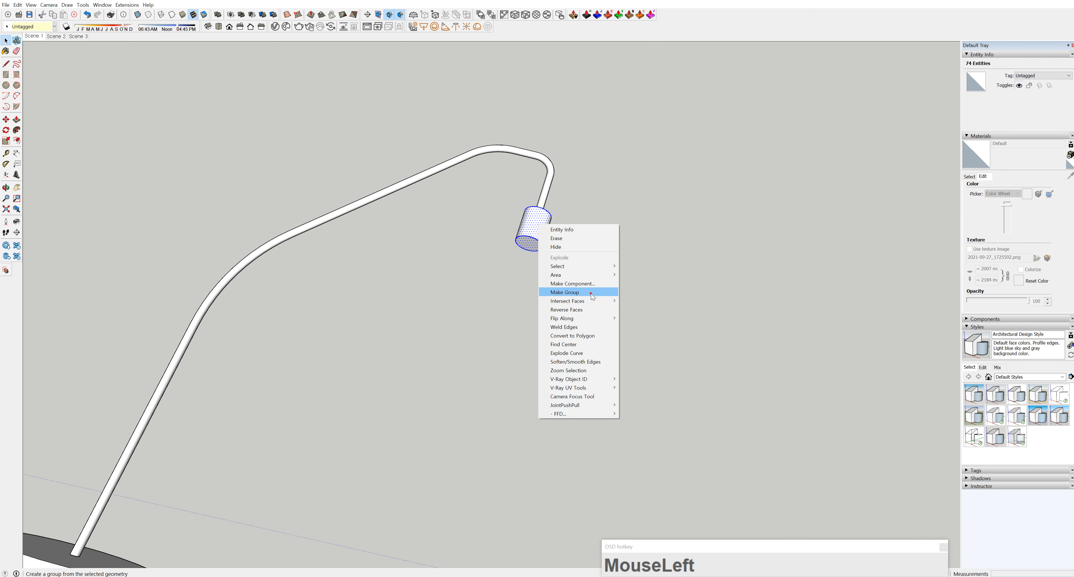
pyautogui.click(589, 259)
pyautogui.click(528, 244)
pyautogui.moveTo(529, 244); pyautogui.dragTo(527, 249, button='middle')
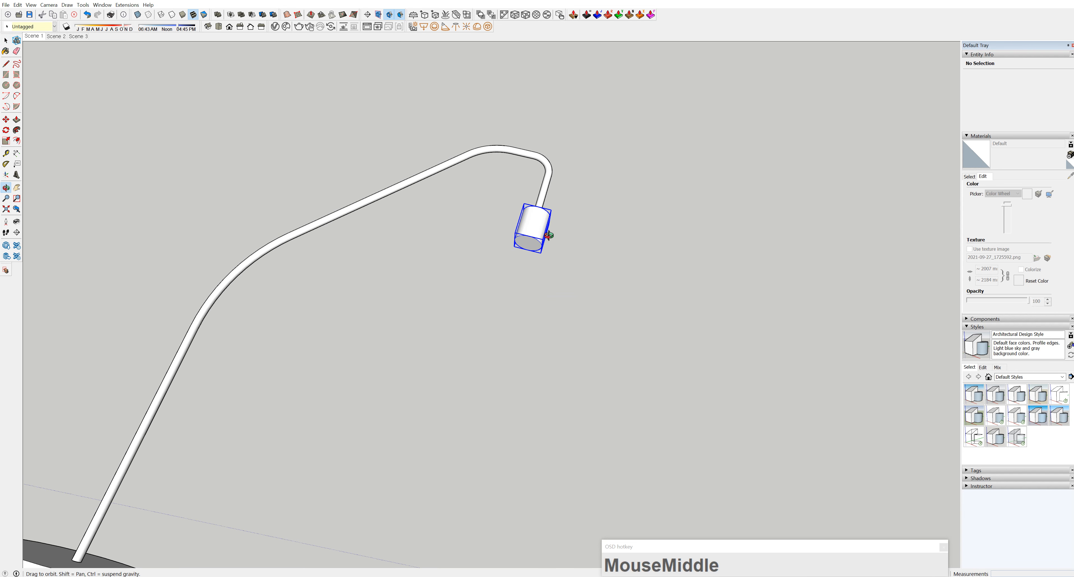
pyautogui.scroll(5, 527, 249)
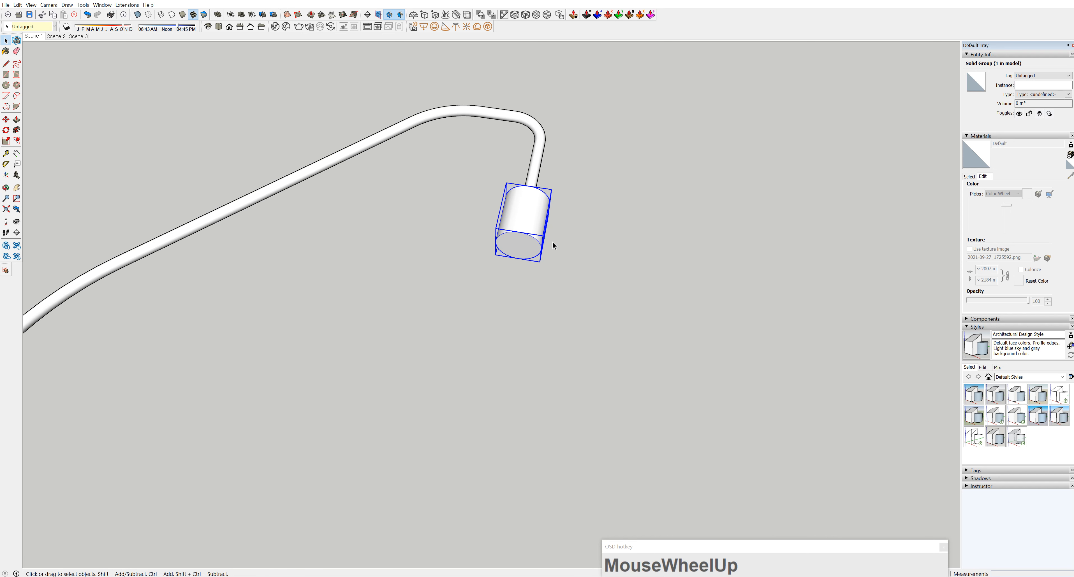
pyautogui.moveTo(553, 243); pyautogui.dragTo(556, 128, button='middle')
pyautogui.scroll(3, 517, 233)
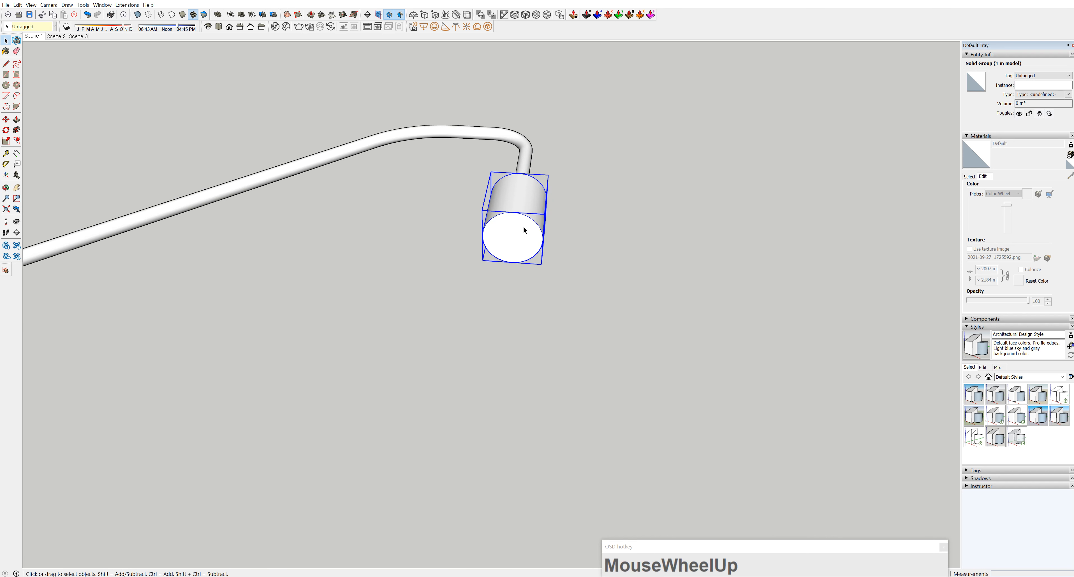
pyautogui.moveTo(525, 233)
pyautogui.mouseDown(button='middle')
pyautogui.moveTo(523, 223)
pyautogui.moveTo(535, 228)
pyautogui.mouseUp(button='middle')
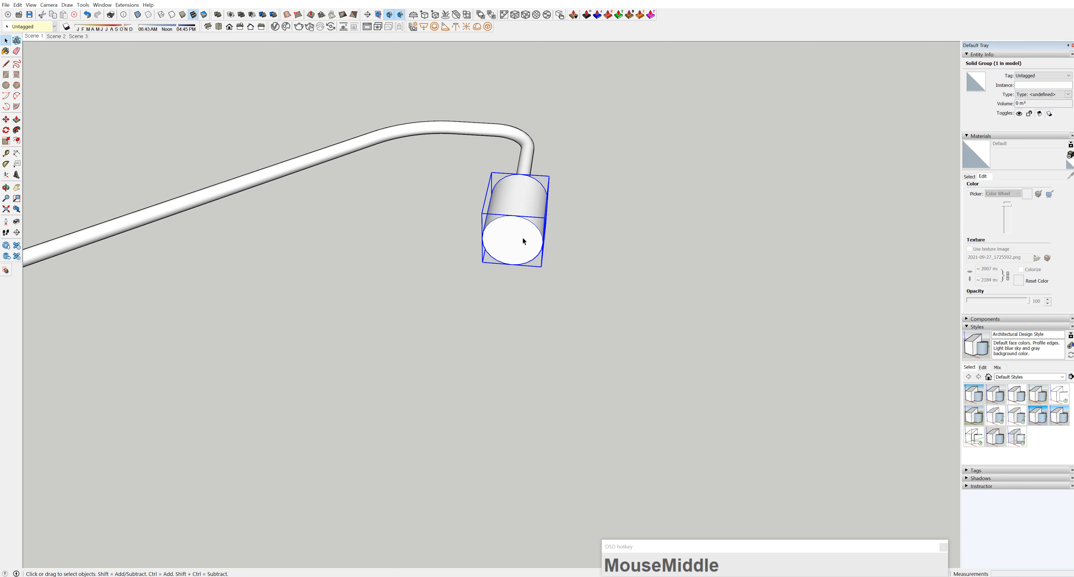
pyautogui.press('c')
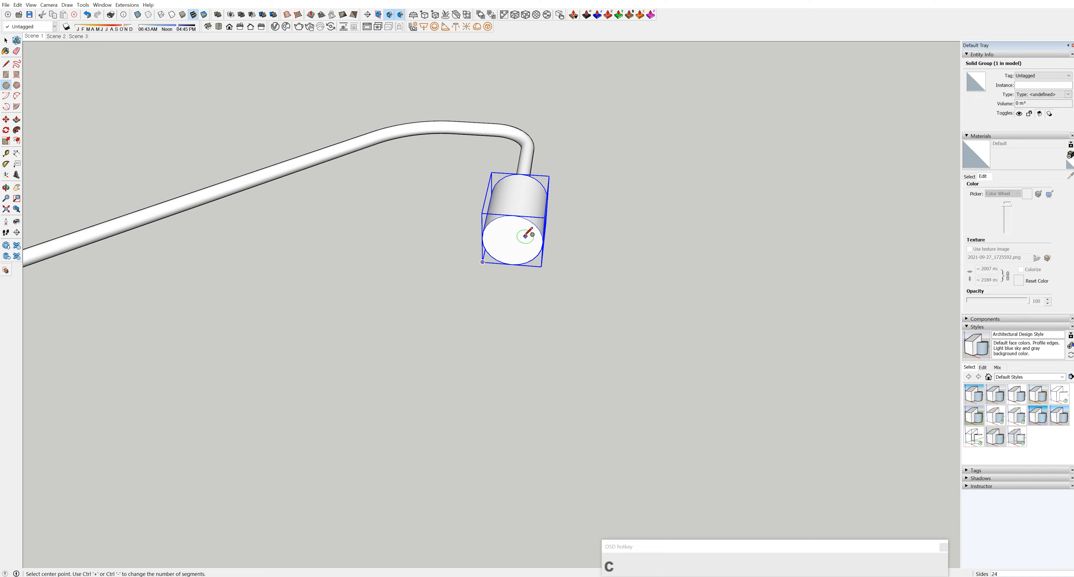
pyautogui.click(512, 240)
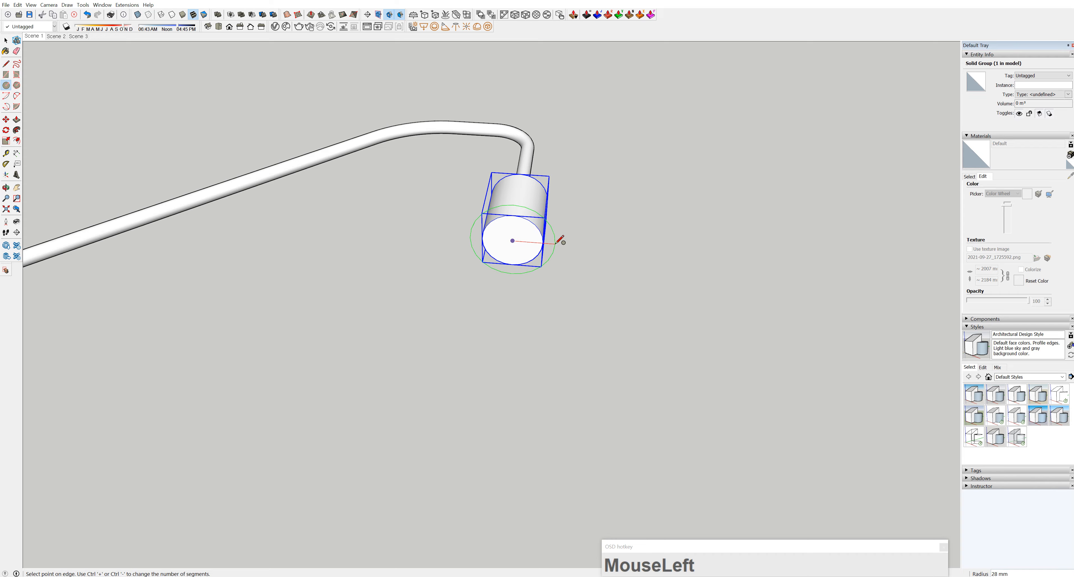
pyautogui.press('Escape')
pyautogui.press('Escape')
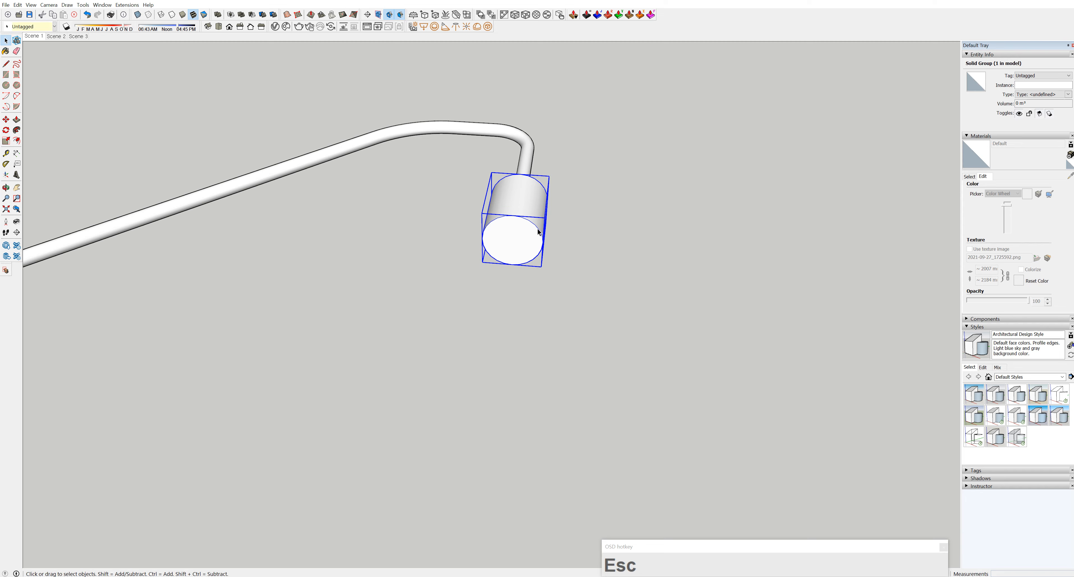
# - Mark the centre point of the cylinder's free end circle inside its group, and leave the group
pyautogui.doubleClick(528, 223)
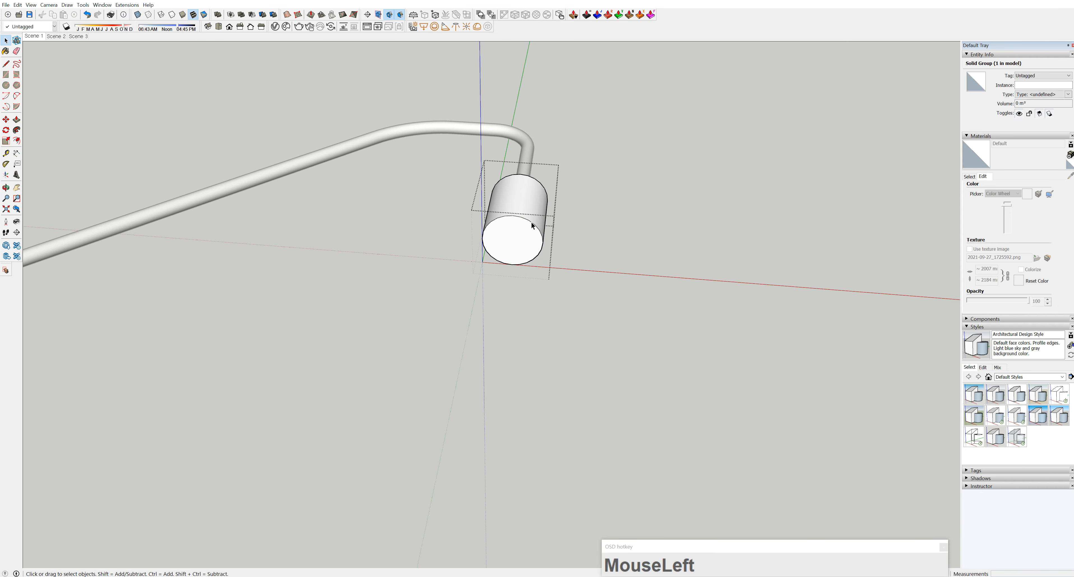
pyautogui.click(531, 222)
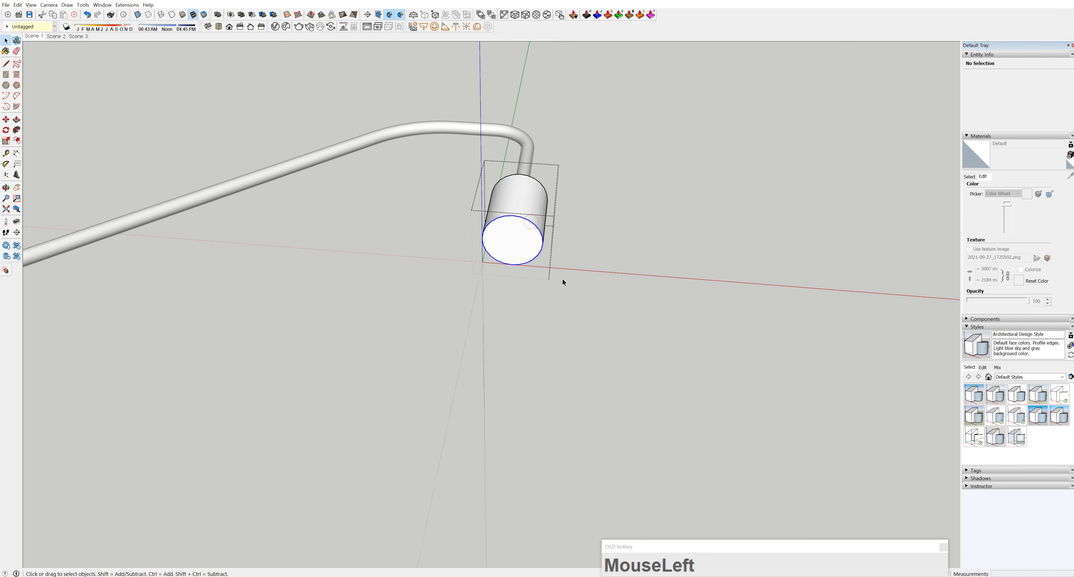
pyautogui.rightClick(532, 224)
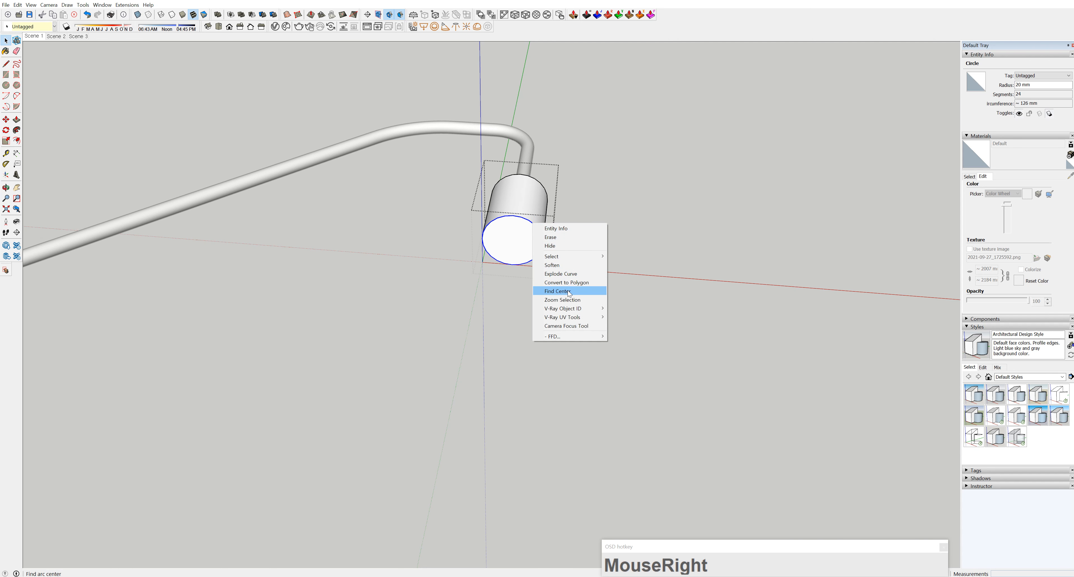
pyautogui.click(577, 294)
pyautogui.click(605, 299)
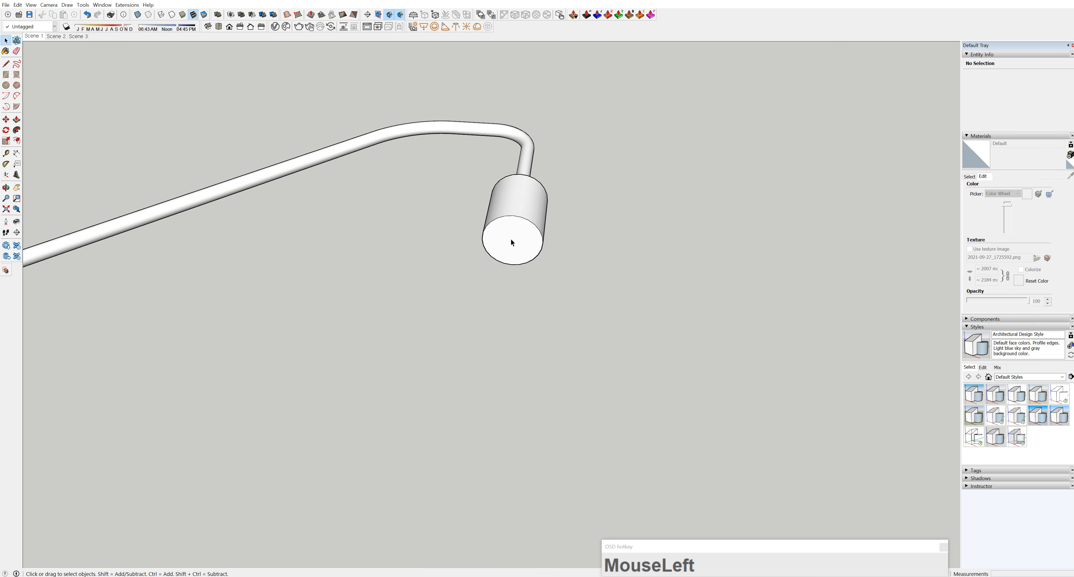
pyautogui.moveTo(512, 241)
pyautogui.mouseDown(button='middle')
pyautogui.moveTo(504, 246)
pyautogui.moveTo(543, 261)
pyautogui.moveTo(506, 243)
pyautogui.moveTo(519, 243)
pyautogui.mouseUp(button='middle')
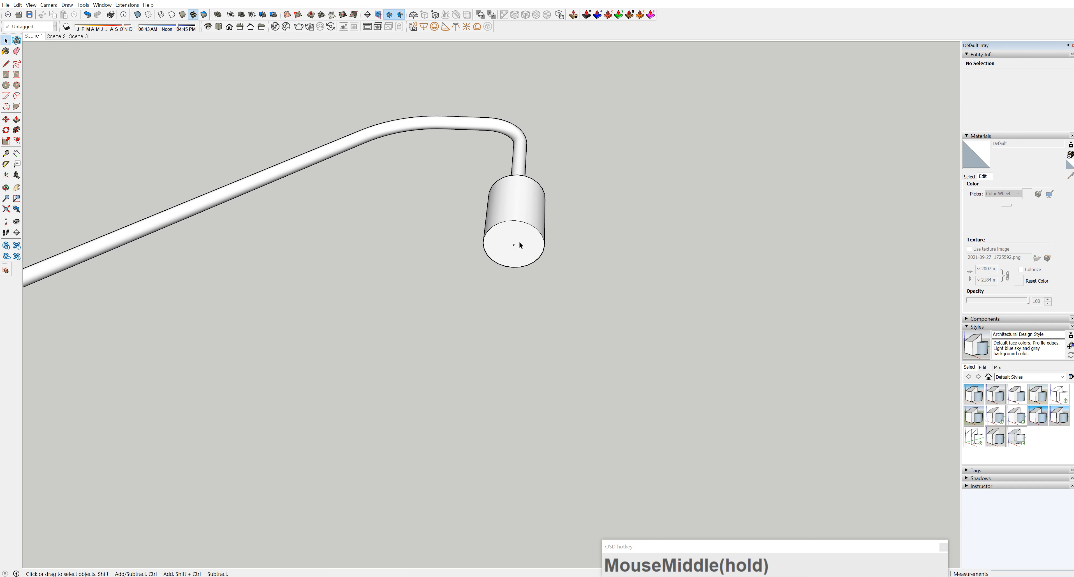
# - Draw a circle over the end face of the tube's head cylinder, from its guide point out to the rim
pyautogui.press('c')
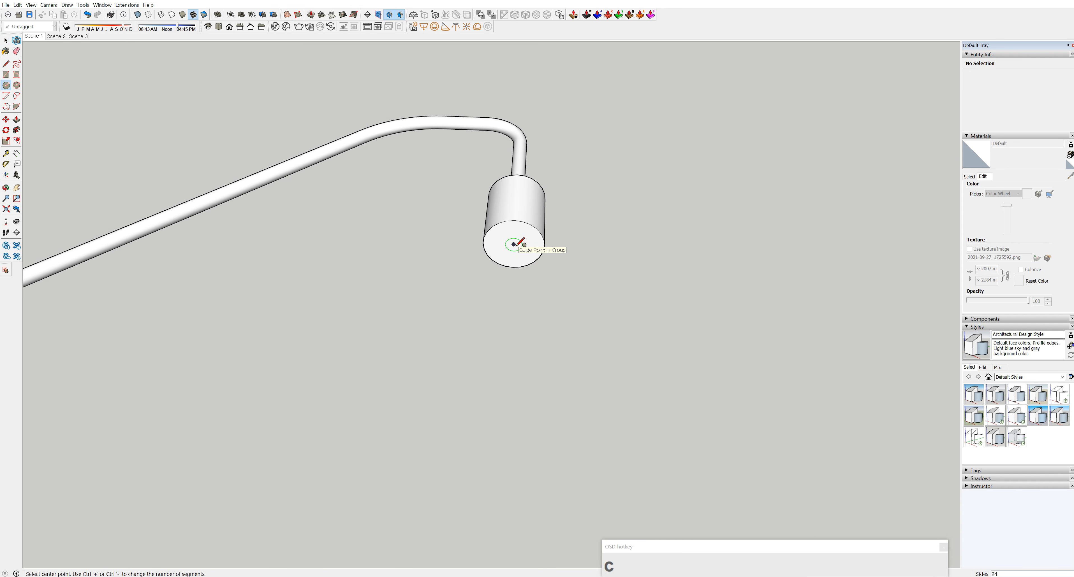
pyautogui.moveTo(513, 244); pyautogui.dragTo(545, 245)
pyautogui.moveTo(547, 241); pyautogui.dragTo(515, 247, button='middle')
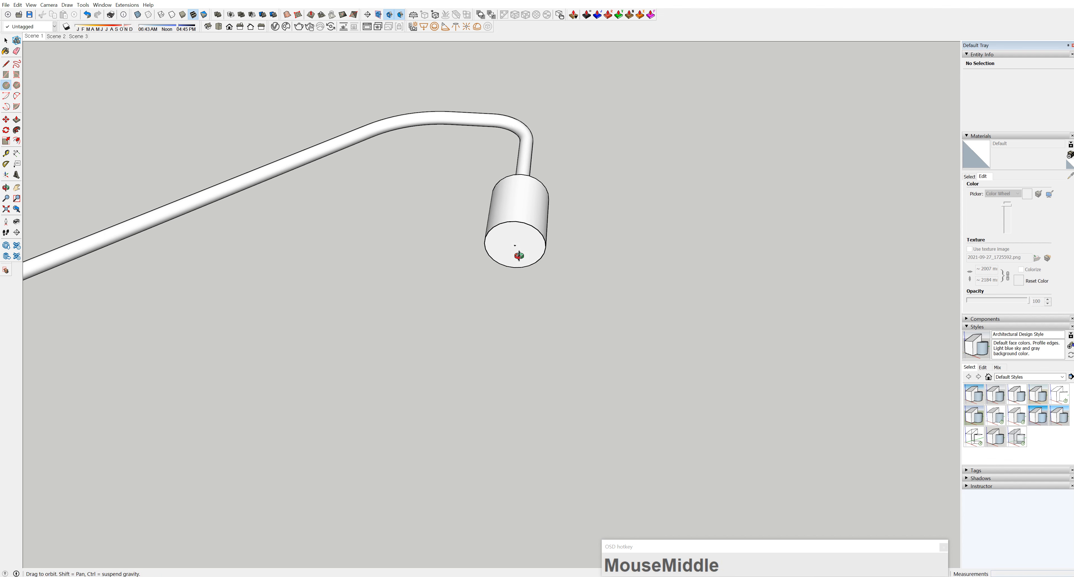
# - Extrude the new circle at the head cylinder's free end by 150 mm, away from the head
pyautogui.press('space')
pyautogui.click(538, 237)
pyautogui.doubleClick(538, 237)
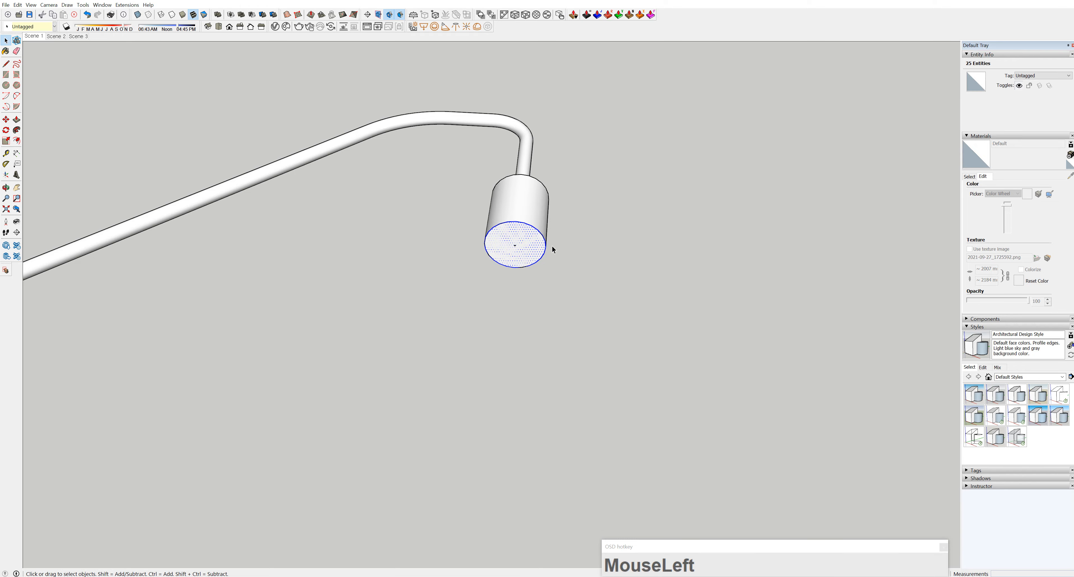
pyautogui.moveTo(553, 247); pyautogui.dragTo(550, 250, button='middle')
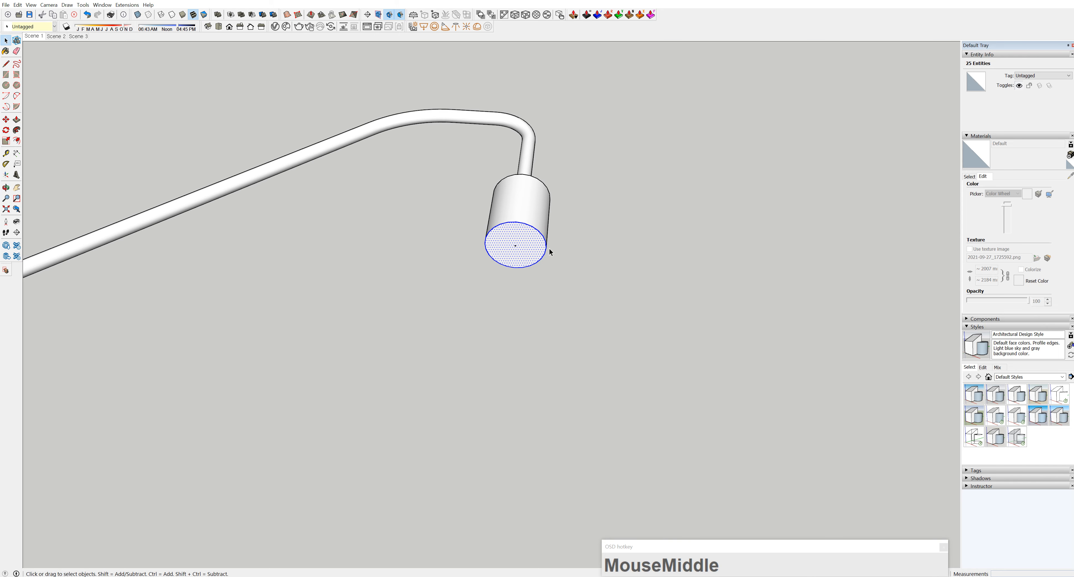
pyautogui.press('p')
pyautogui.click(517, 245)
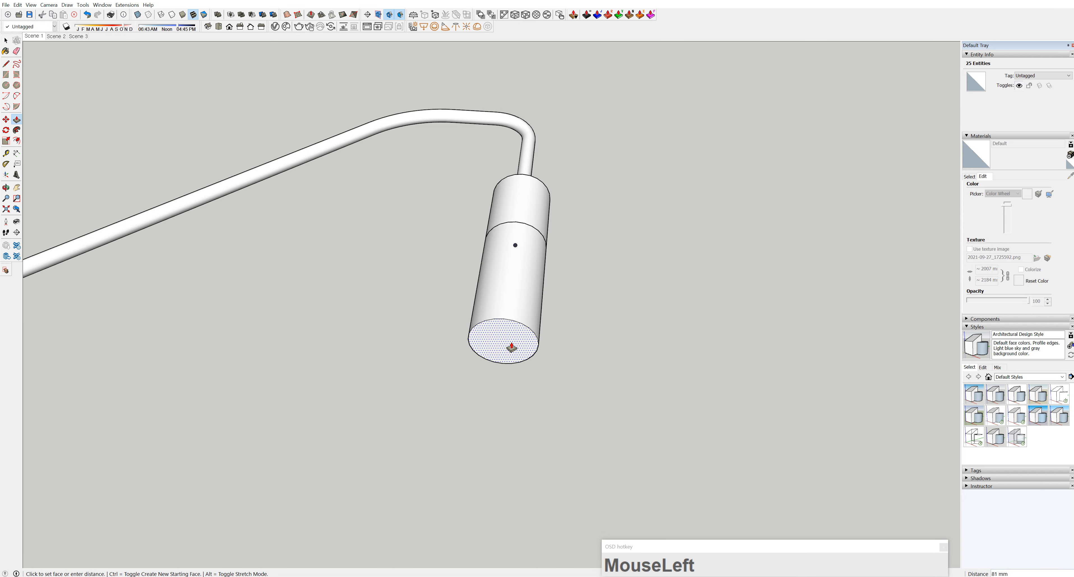
pyautogui.write('150')
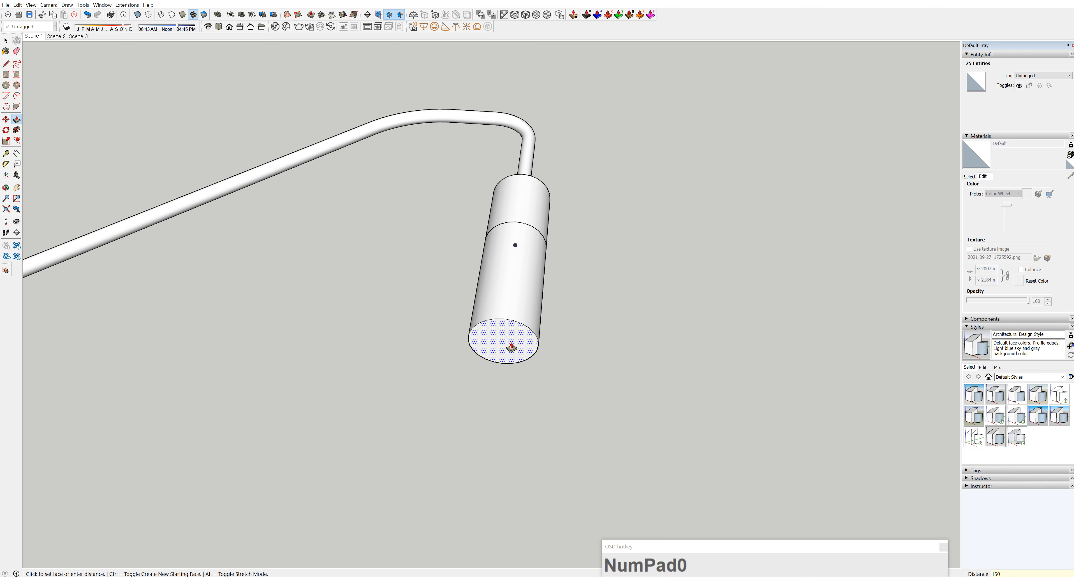
# - Select the whole 150 mm cylinder below the lamp head and make it a group
pyautogui.scroll(-3, 512, 349)
pyautogui.moveTo(525, 353); pyautogui.dragTo(594, 439, button='middle')
pyautogui.press('space')
pyautogui.click(525, 354)
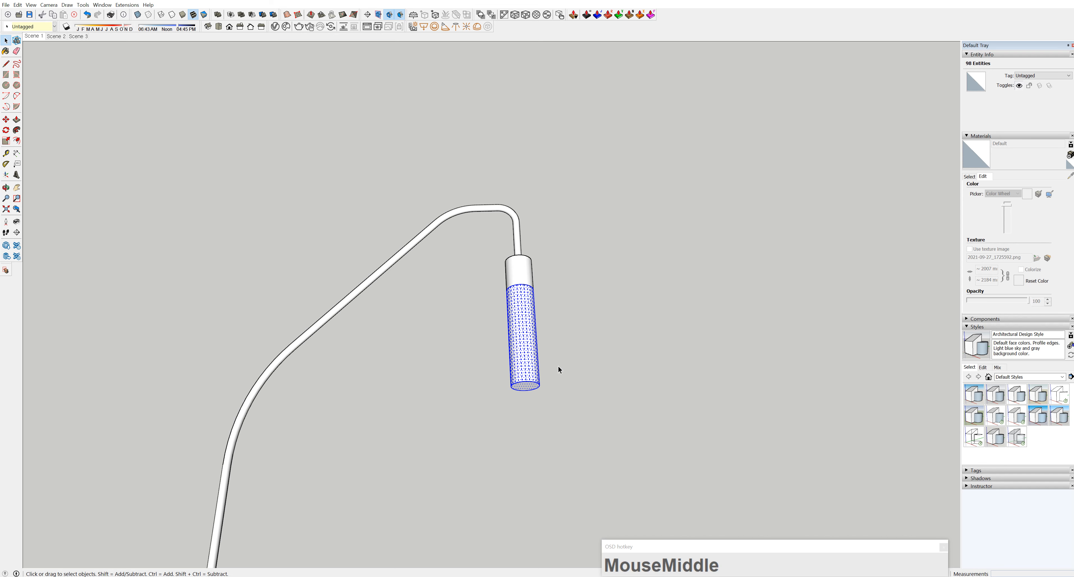
pyautogui.rightClick(531, 338)
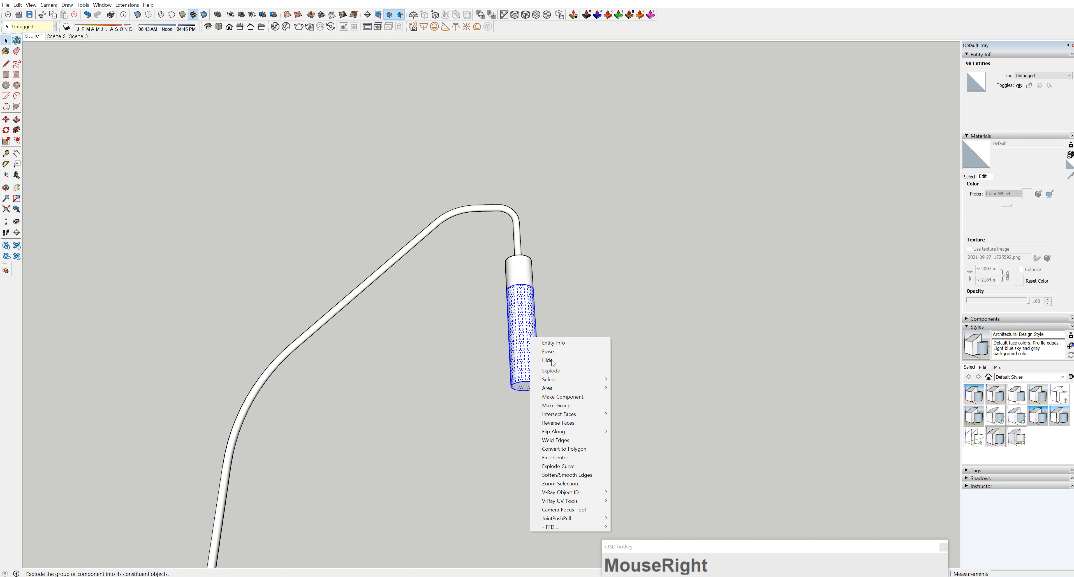
pyautogui.click(570, 405)
# - Inside the 150 mm cylinder's group, scale its free end face uniformly about its centre by about 4.72 to form a cone
pyautogui.moveTo(640, 389); pyautogui.dragTo(582, 292, button='middle')
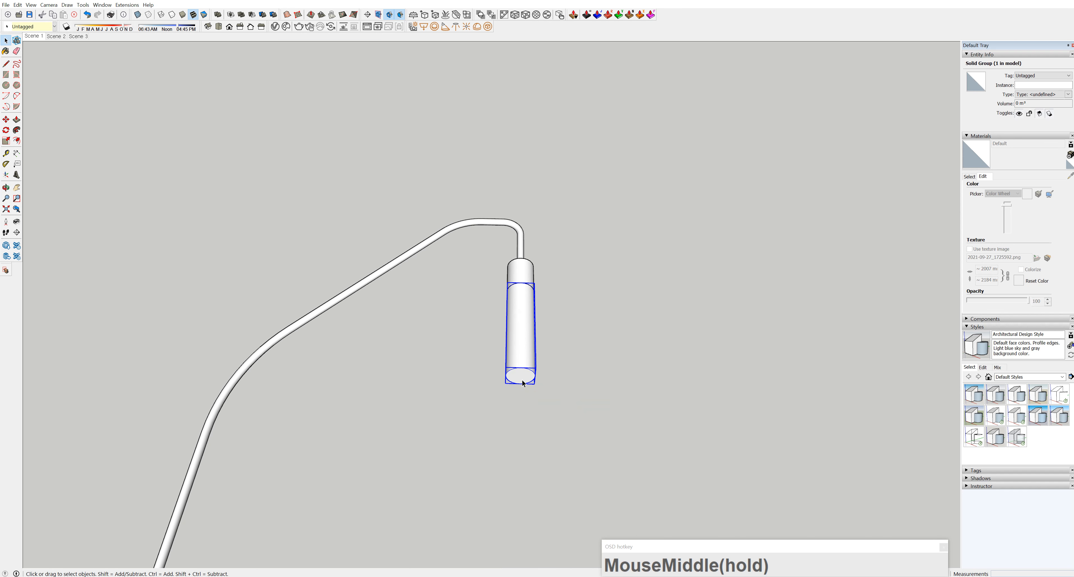
pyautogui.click(524, 377)
pyautogui.doubleClick(523, 376)
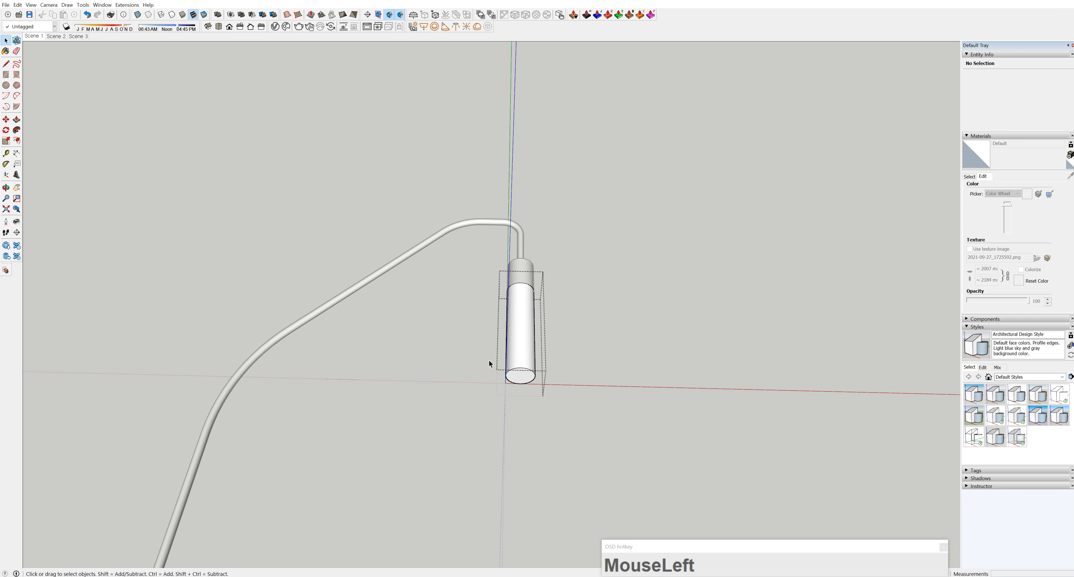
pyautogui.moveTo(489, 364); pyautogui.dragTo(557, 400)
pyautogui.moveTo(558, 397); pyautogui.dragTo(565, 419, button='middle')
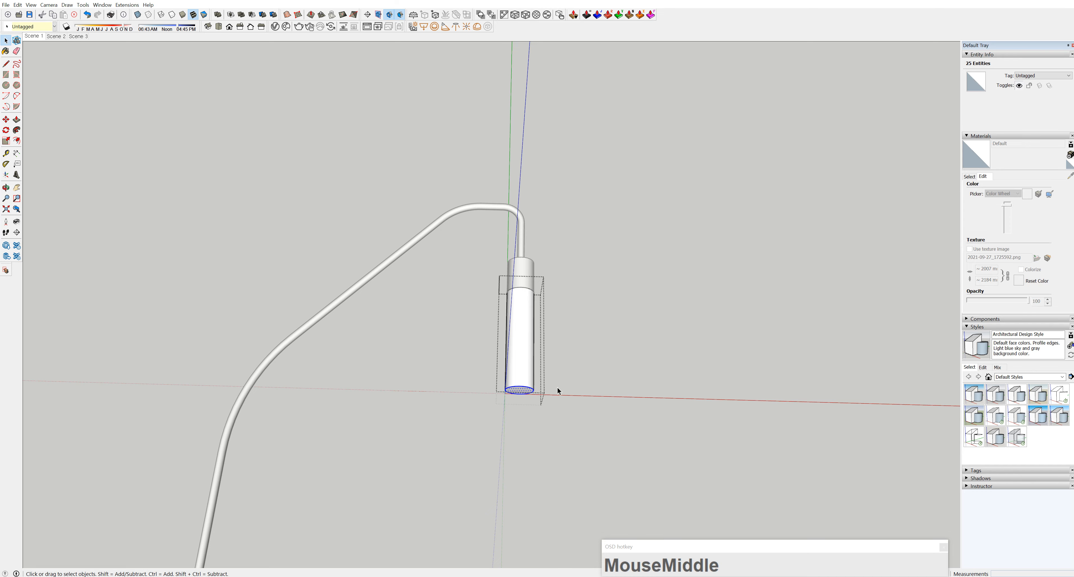
pyautogui.press('s')
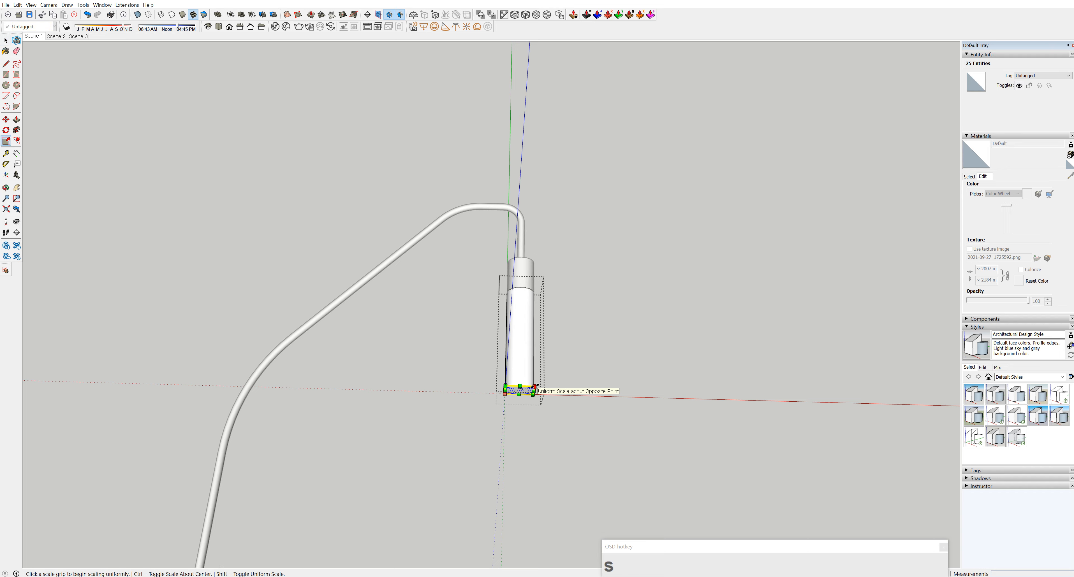
pyautogui.press('ctrl')
pyautogui.click(535, 387)
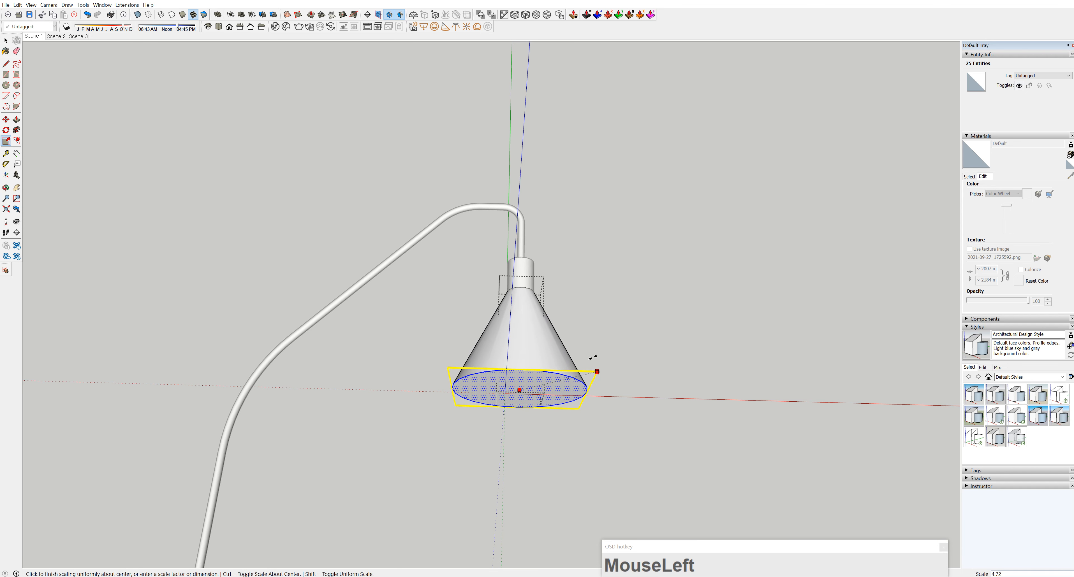
pyautogui.click(591, 357)
pyautogui.moveTo(591, 358); pyautogui.dragTo(556, 247, button='middle')
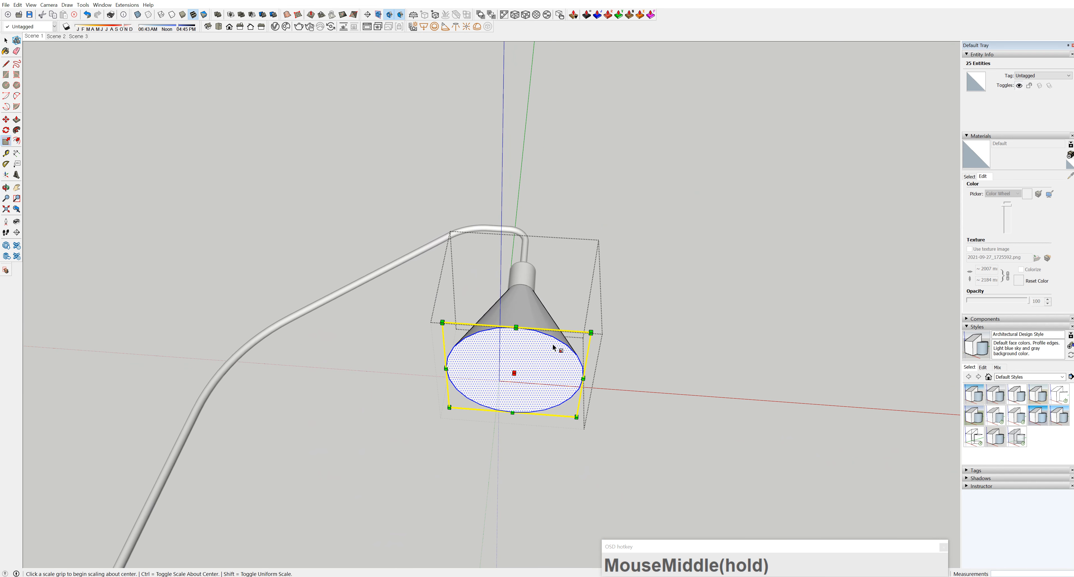
# - Delete the cone's wide end face to open the lampshade, and leave the group
pyautogui.press('space')
pyautogui.click(547, 362)
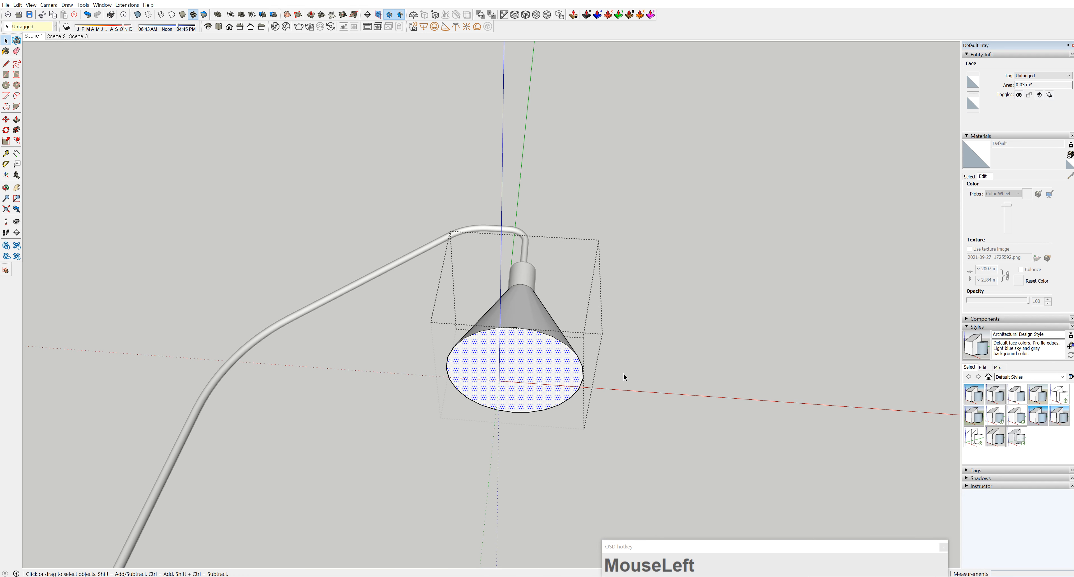
pyautogui.press('Delete')
pyautogui.moveTo(623, 372); pyautogui.dragTo(585, 370, button='middle')
pyautogui.scroll(-1, 586, 370)
pyautogui.scroll(-5, 586, 369)
pyautogui.scroll(1, 527, 352)
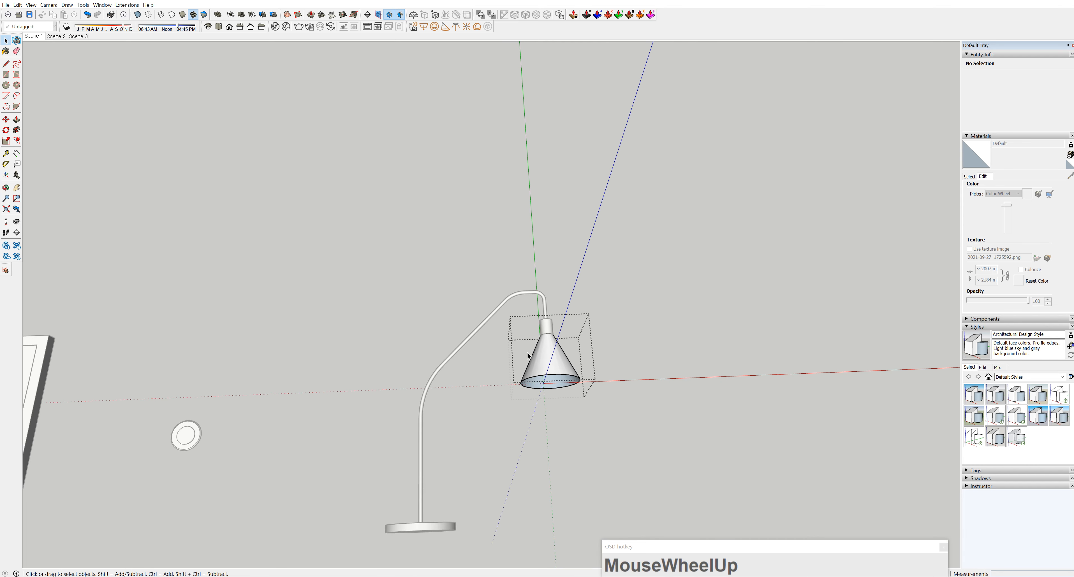
pyautogui.click(498, 375)
# - Examine the lamp's parts and the open underside of the conical shade
pyautogui.moveTo(488, 364); pyautogui.dragTo(524, 508, button='middle')
pyautogui.scroll(-1, 524, 508)
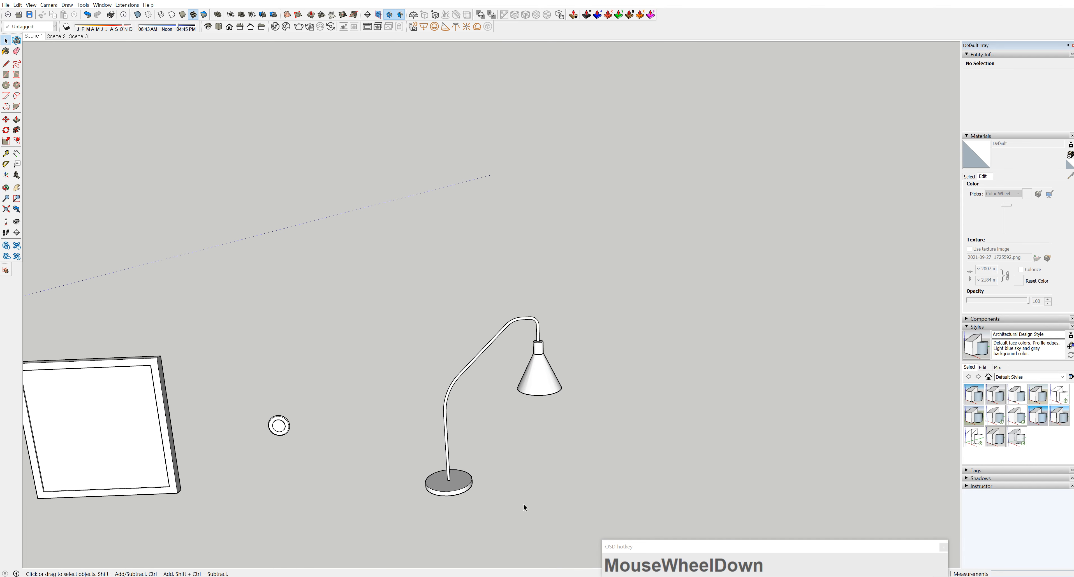
pyautogui.moveTo(384, 300); pyautogui.dragTo(585, 519)
pyautogui.moveTo(585, 519); pyautogui.dragTo(380, 324, button='middle')
pyautogui.scroll(4, 532, 389)
pyautogui.moveTo(532, 389); pyautogui.dragTo(554, 307, button='middle')
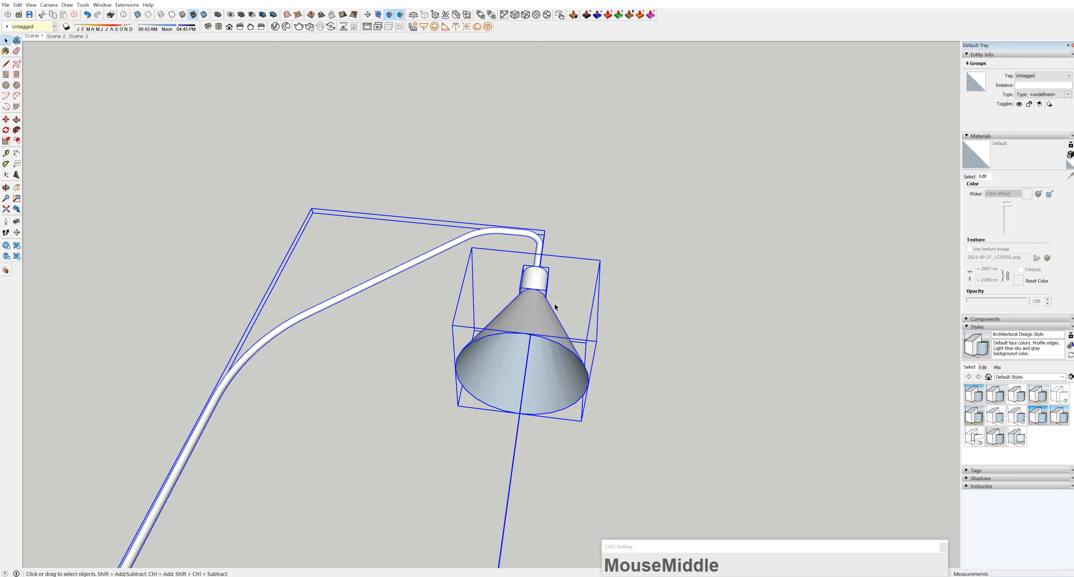
pyautogui.click(559, 351)
pyautogui.scroll(2, 561, 352)
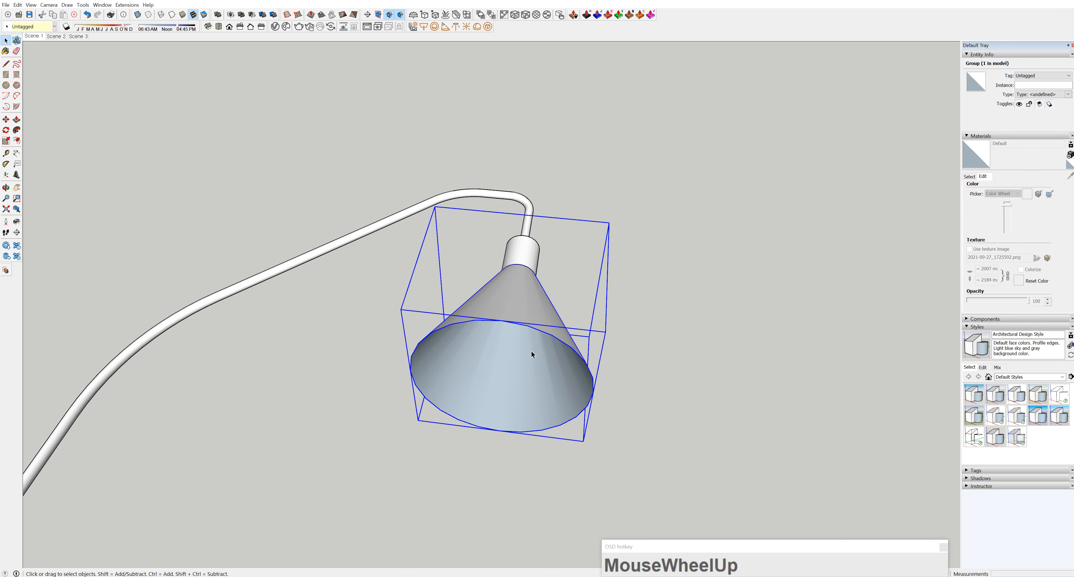
pyautogui.scroll(2, 536, 350)
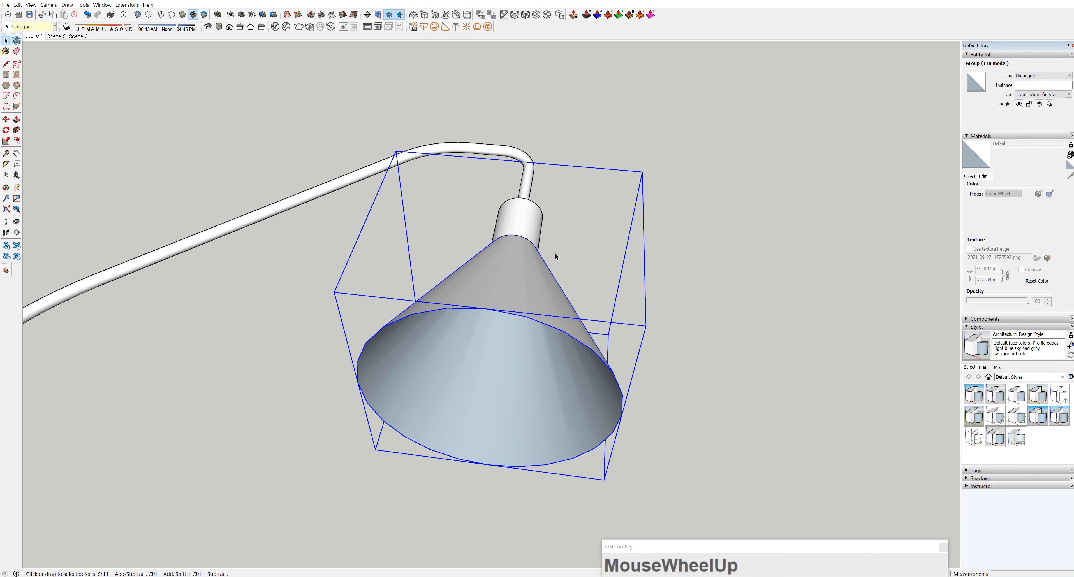
pyautogui.scroll(-5, 555, 253)
pyautogui.moveTo(554, 250); pyautogui.dragTo(499, 399, button='middle')
pyautogui.scroll(-3, 511, 334)
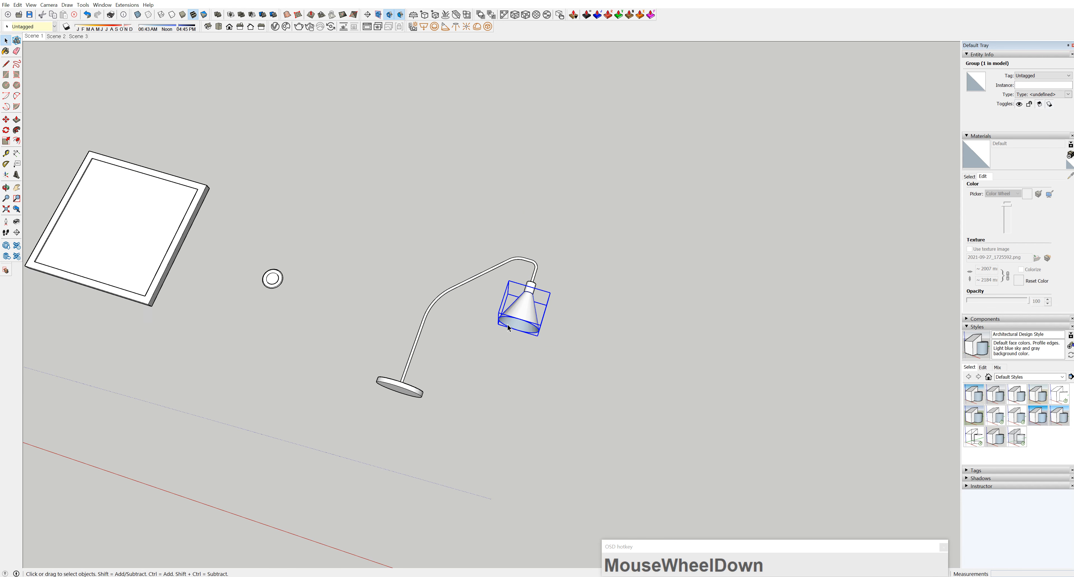
# - Select the lamp's base, tube, head cylinder and shade and combine them into one group
pyautogui.moveTo(507, 325); pyautogui.dragTo(515, 308, button='middle')
pyautogui.moveTo(412, 269); pyautogui.dragTo(568, 419)
pyautogui.moveTo(569, 419); pyautogui.dragTo(443, 357, button='middle')
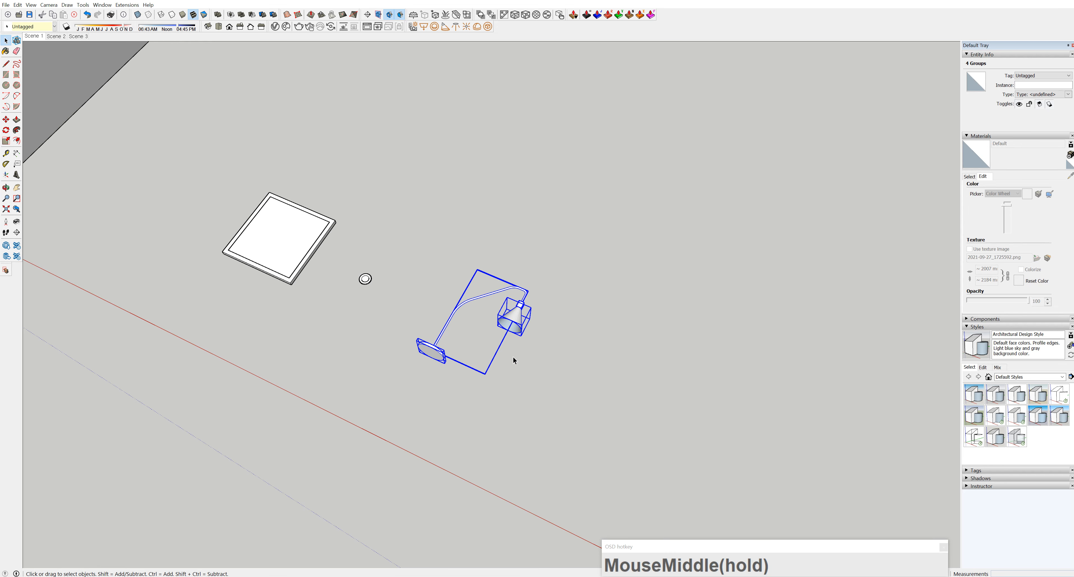
pyautogui.hotkey('ctrl', 'g')
pyautogui.moveTo(515, 353); pyautogui.dragTo(514, 334, button='middle')
pyautogui.scroll(2, 514, 333)
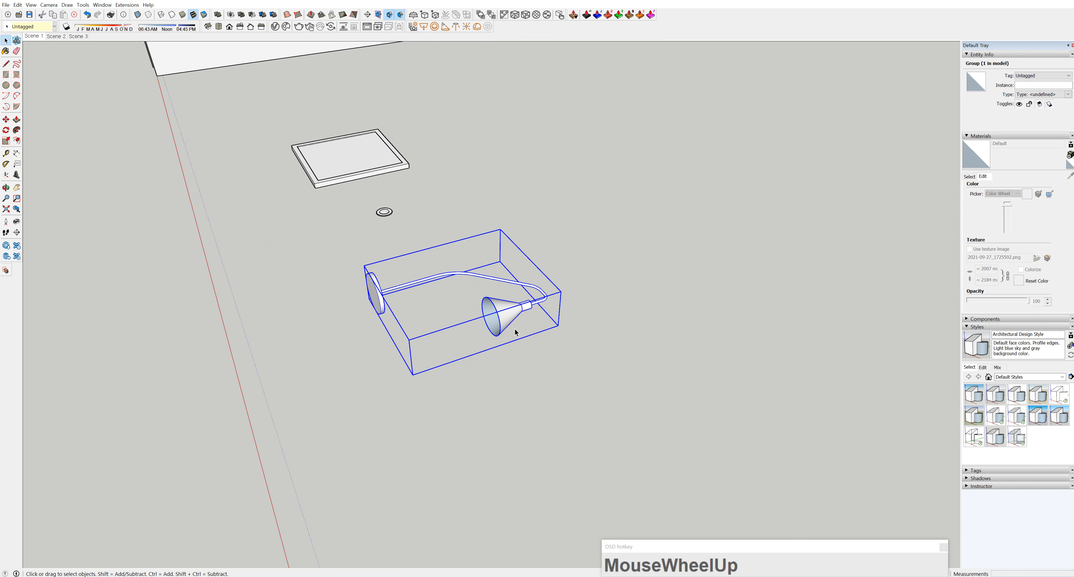
pyautogui.press('m')
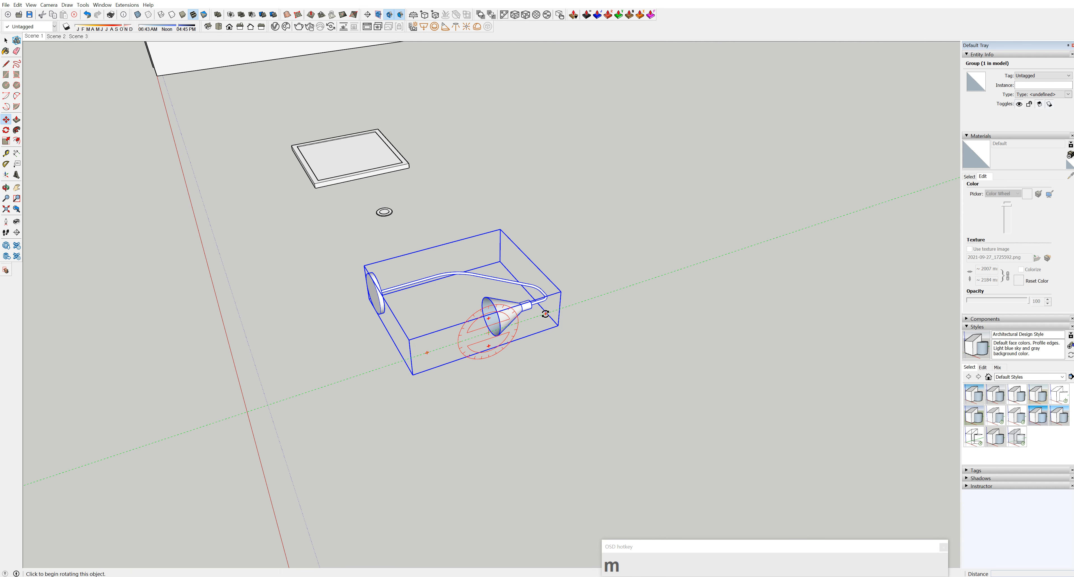
pyautogui.press('Escape')
pyautogui.press('Escape')
# - Rotate the lamp group by 90° so it stands upright on its base disc
pyautogui.click(498, 305)
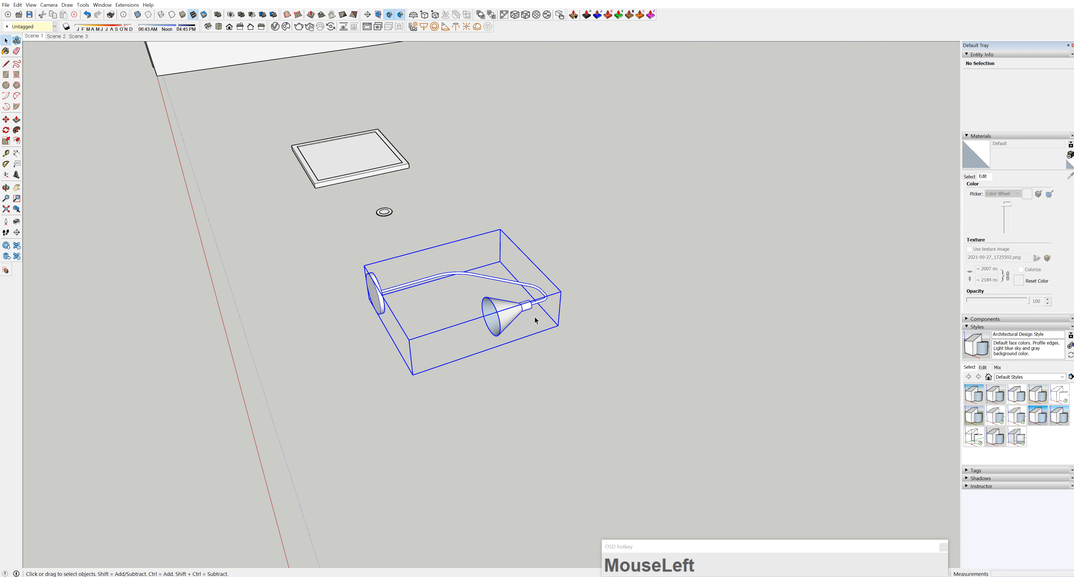
pyautogui.press('m')
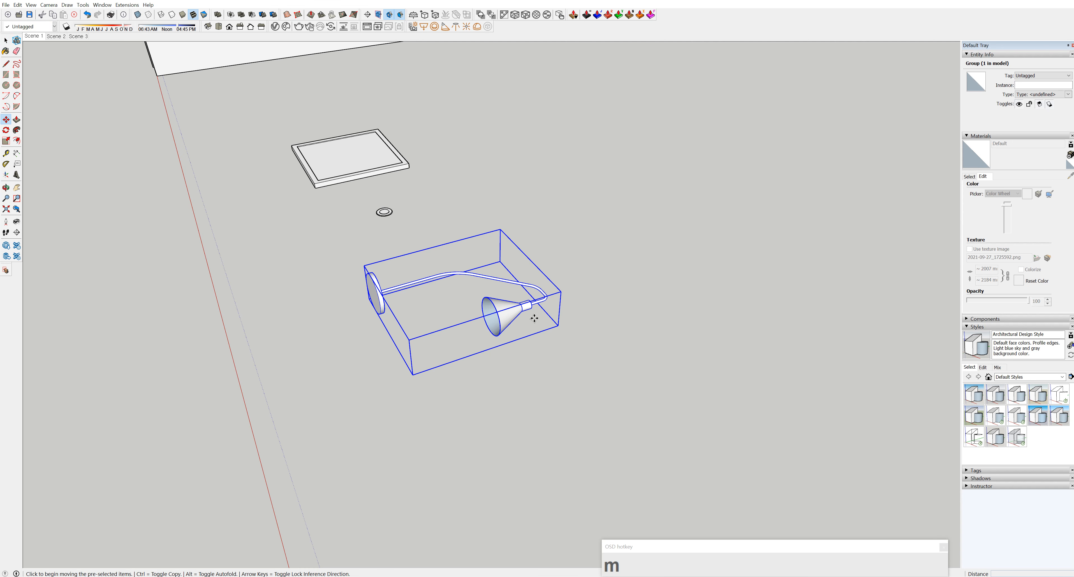
pyautogui.moveTo(549, 319); pyautogui.dragTo(521, 305, button='middle')
pyautogui.click(519, 304)
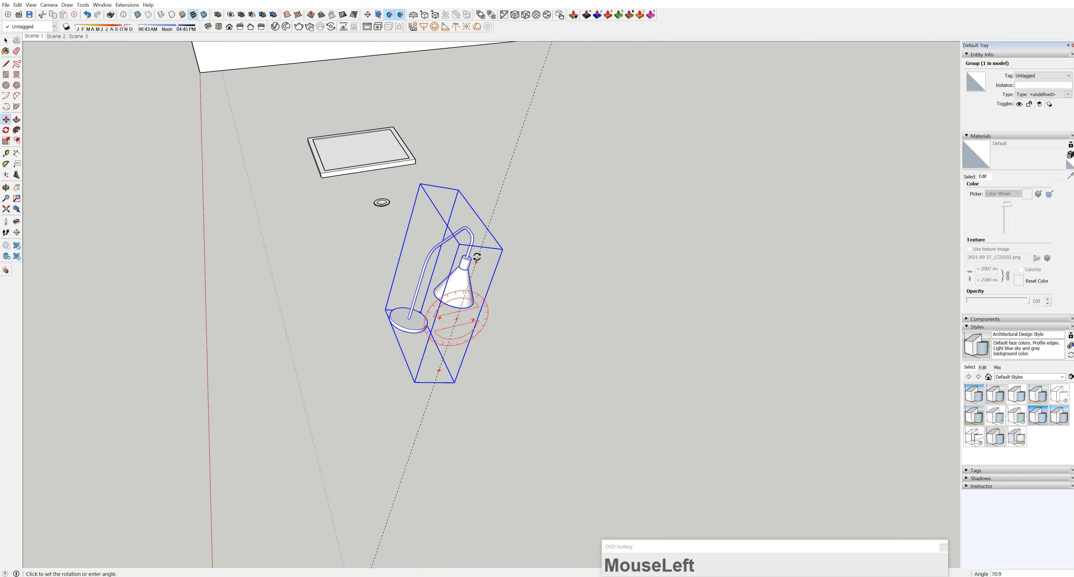
pyautogui.click(448, 253)
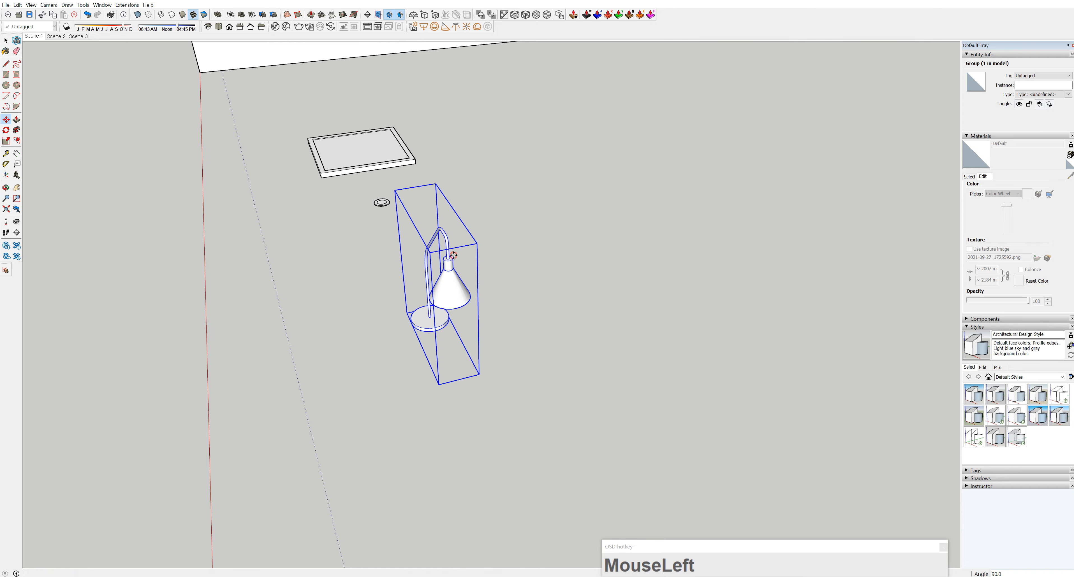
# - Move the upright lamp by a point on its base onto the terrazzo desktop beneath the room's window
pyautogui.moveTo(448, 254); pyautogui.dragTo(522, 393, button='middle')
pyautogui.scroll(1, 522, 393)
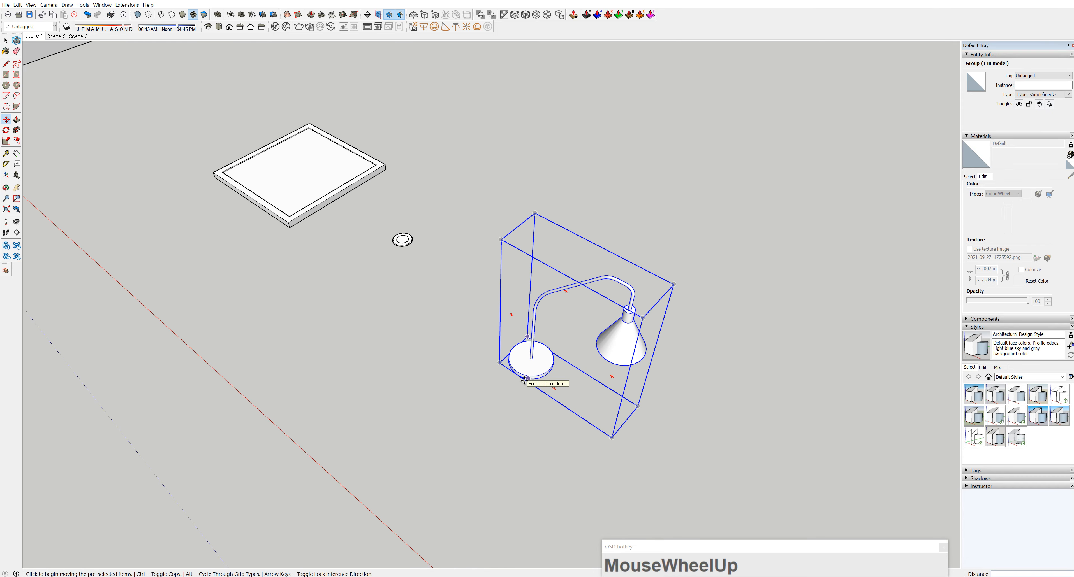
pyautogui.click(524, 380)
pyautogui.scroll(-4, 469, 317)
pyautogui.scroll(1, 405, 221)
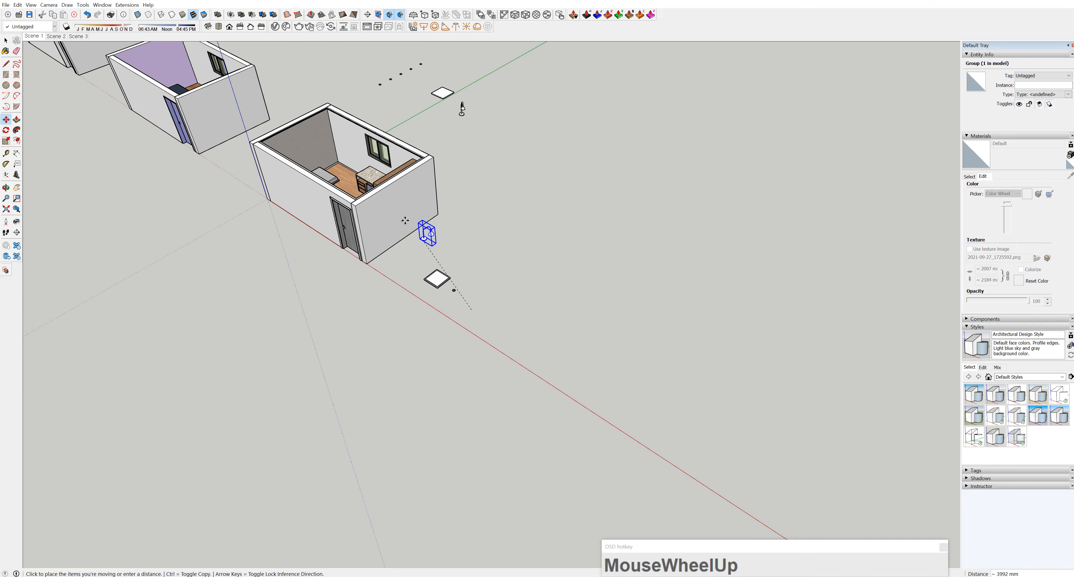
pyautogui.keyDown('shift'); pyautogui.moveTo(405, 220); pyautogui.dragTo(591, 257, button='middle'); pyautogui.keyUp('shift')
pyautogui.scroll(6, 518, 317)
pyautogui.click(518, 316)
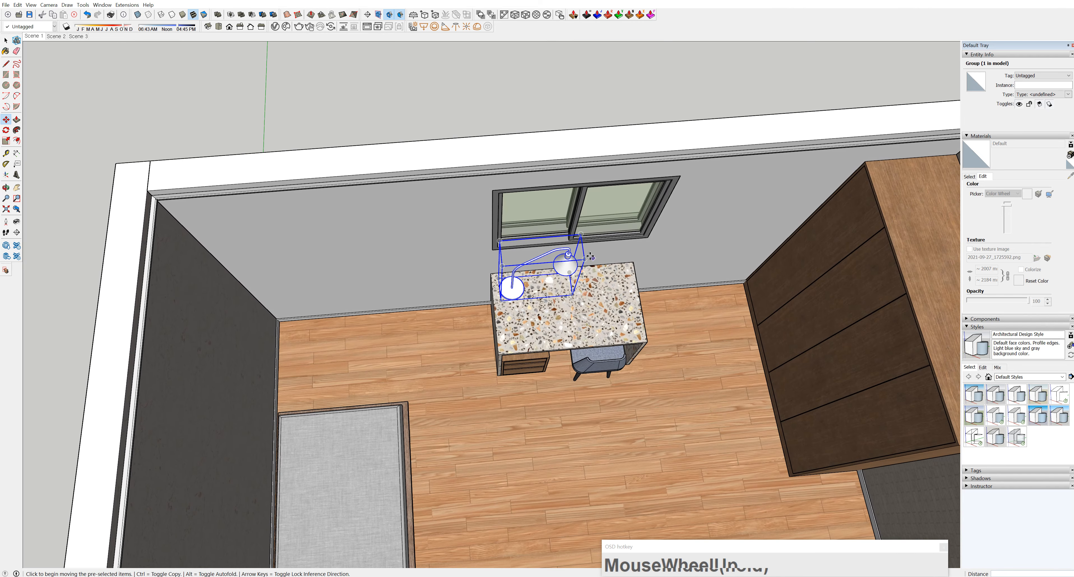
# - Rotate the lamp horizontally by 45° on the desktop so its shade swings away from the window wall
pyautogui.scroll(3, 591, 257)
pyautogui.click(564, 270)
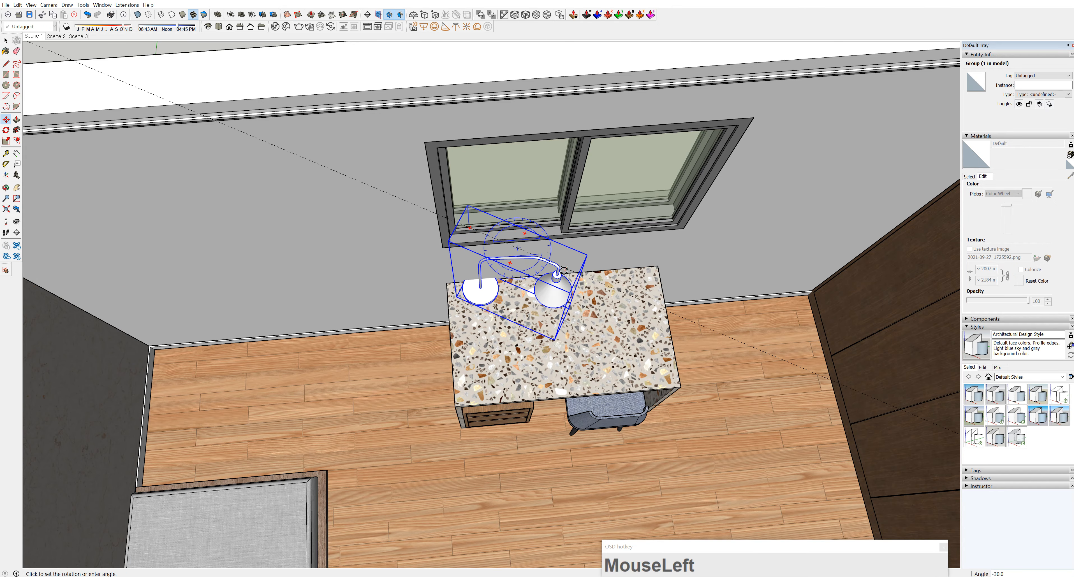
pyautogui.click(562, 281)
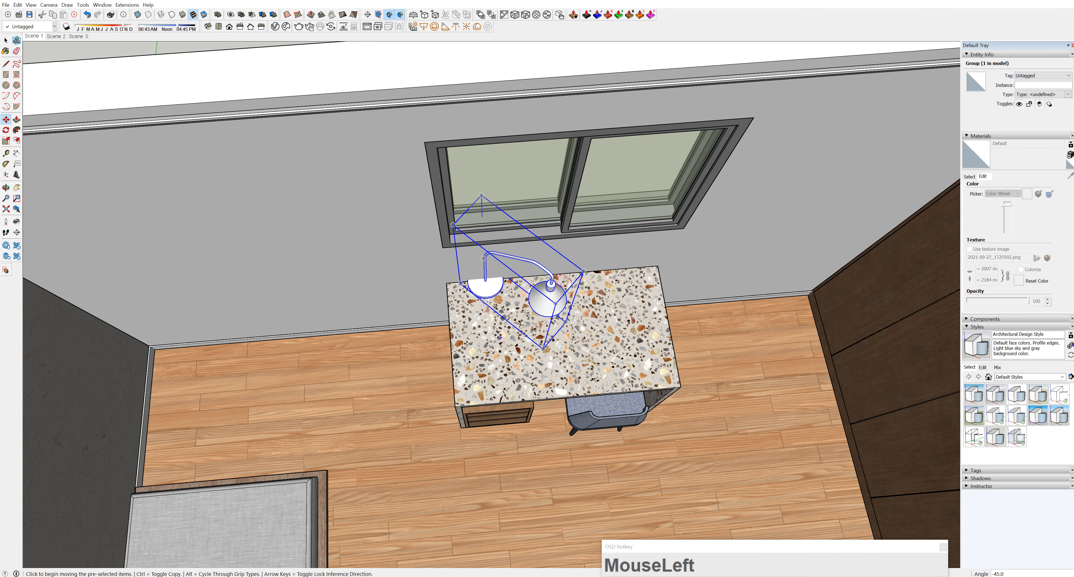
# - Move the rotated lamp about 157 mm across the desktop, away from the window wall
pyautogui.click(494, 320)
pyautogui.click(510, 336)
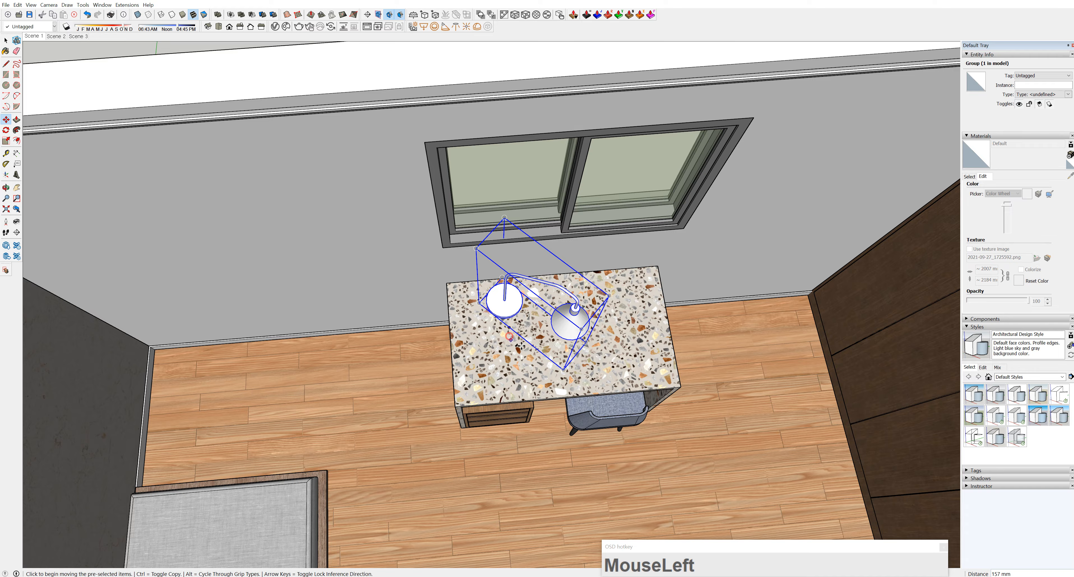
pyautogui.moveTo(510, 337); pyautogui.dragTo(652, 199, button='middle')
pyautogui.moveTo(554, 200); pyautogui.dragTo(617, 234, button='middle')
pyautogui.scroll(-3, 545, 271)
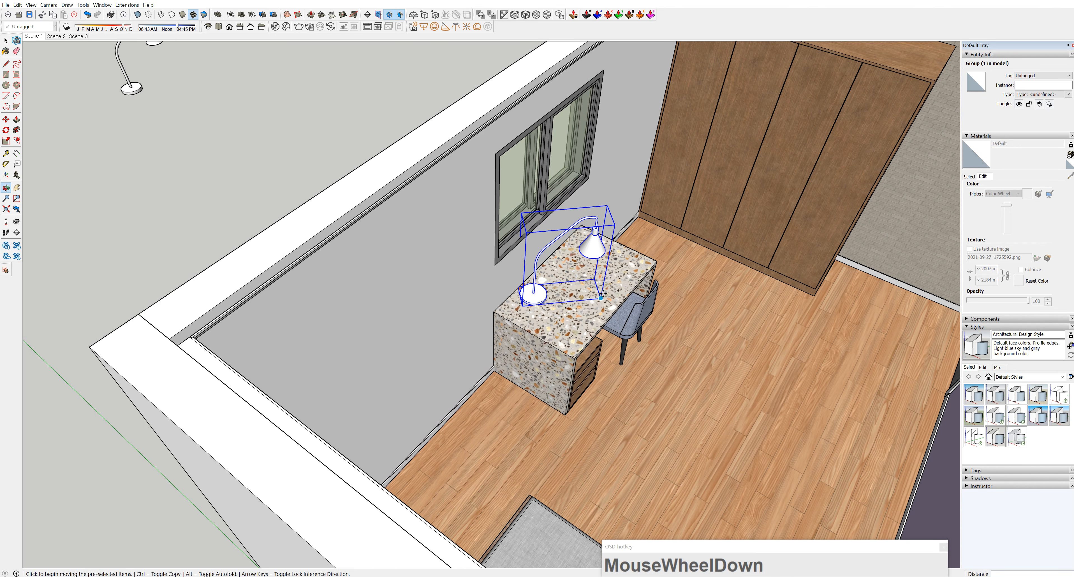
# - Copy the lamp a short way across the desktop and rotate the copy horizontally by 90°
pyautogui.click(550, 320)
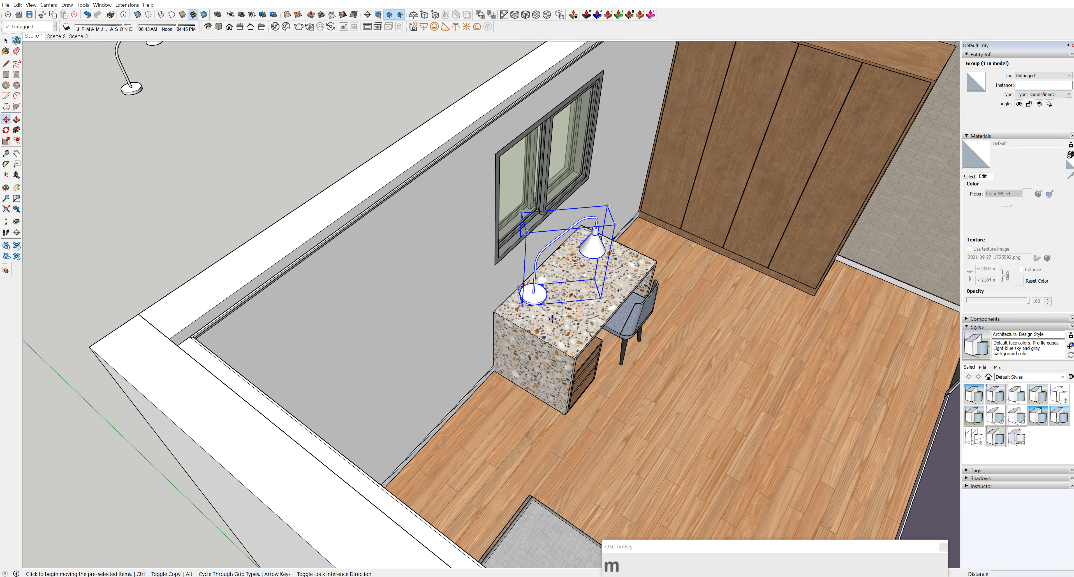
pyautogui.click(563, 340)
pyautogui.click(616, 271)
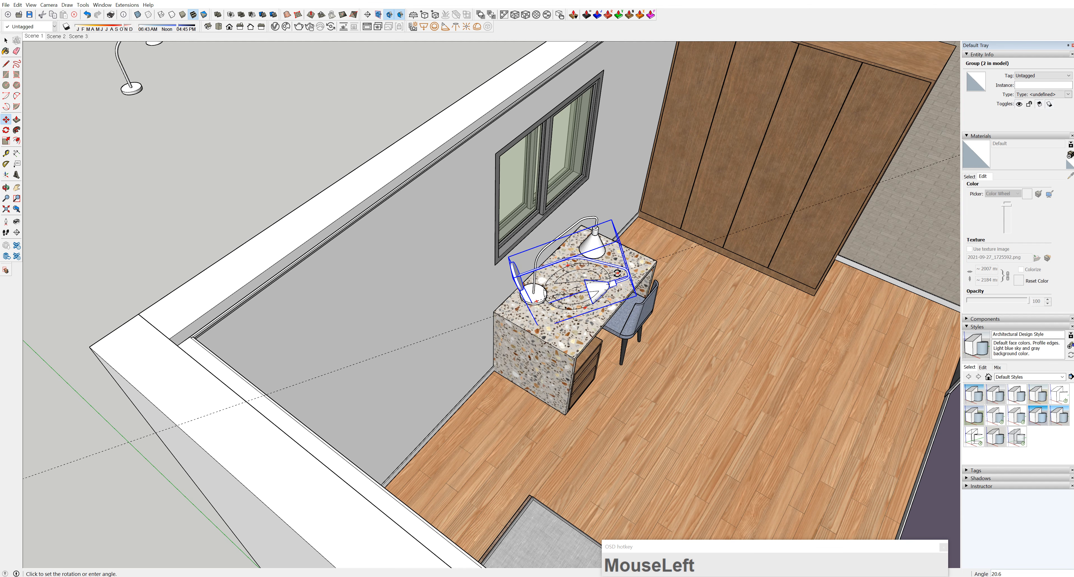
pyautogui.press('Escape')
pyautogui.moveTo(617, 273); pyautogui.dragTo(583, 301, button='middle')
pyautogui.scroll(5, 615, 293)
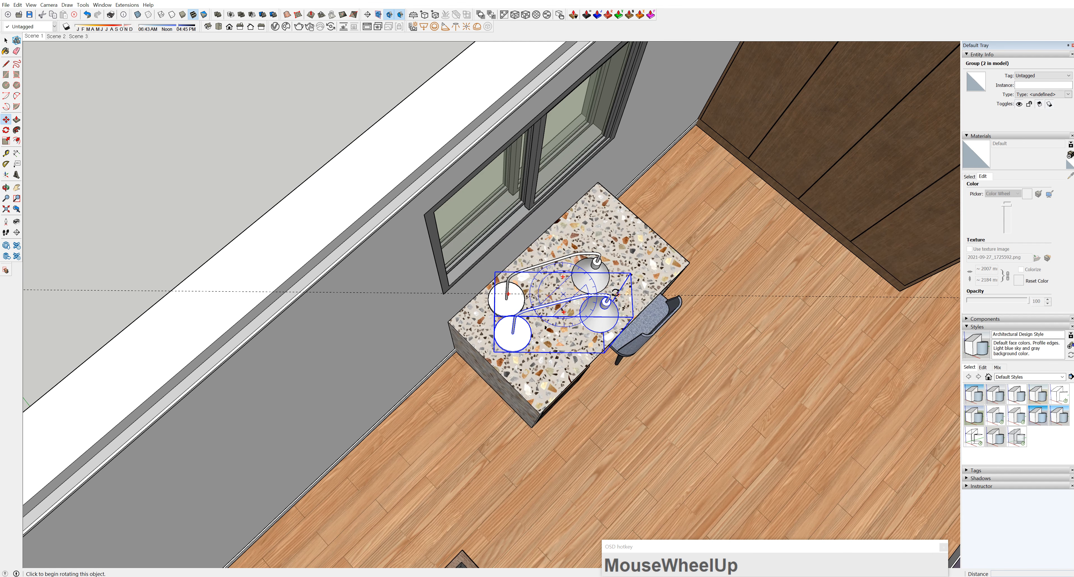
pyautogui.moveTo(615, 293); pyautogui.dragTo(601, 328)
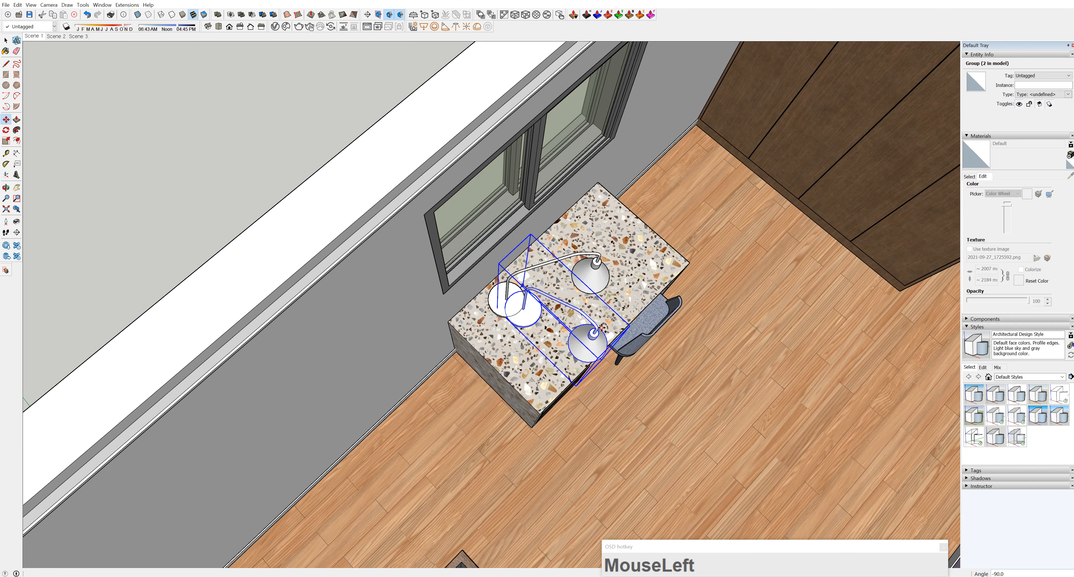
# - Tip the copied lamp onto its side using a rotation grip of the Move tool
pyautogui.moveTo(601, 328); pyautogui.dragTo(599, 211, button='middle')
pyautogui.click(600, 211)
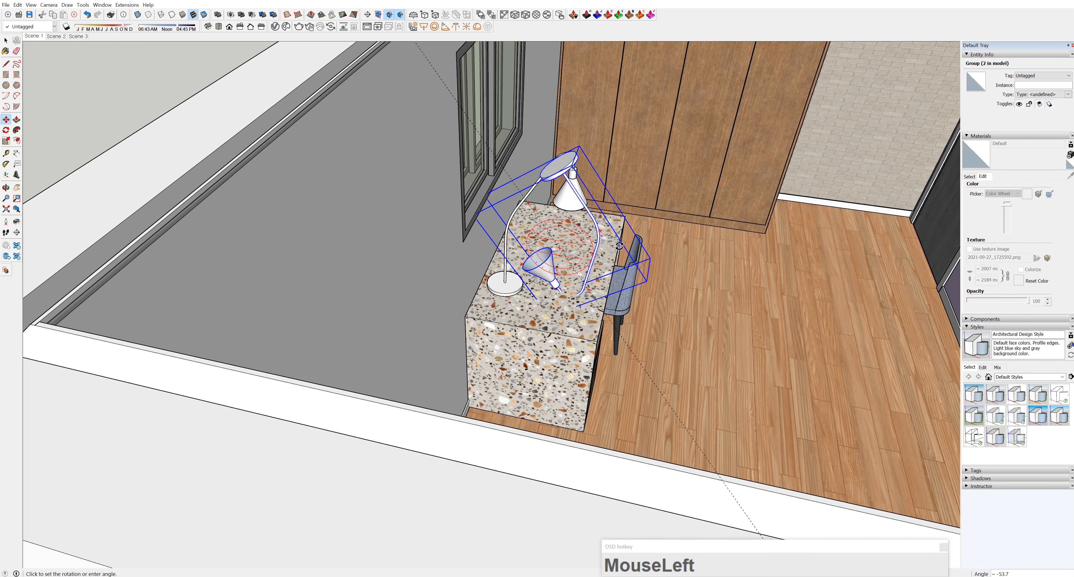
pyautogui.click(492, 195)
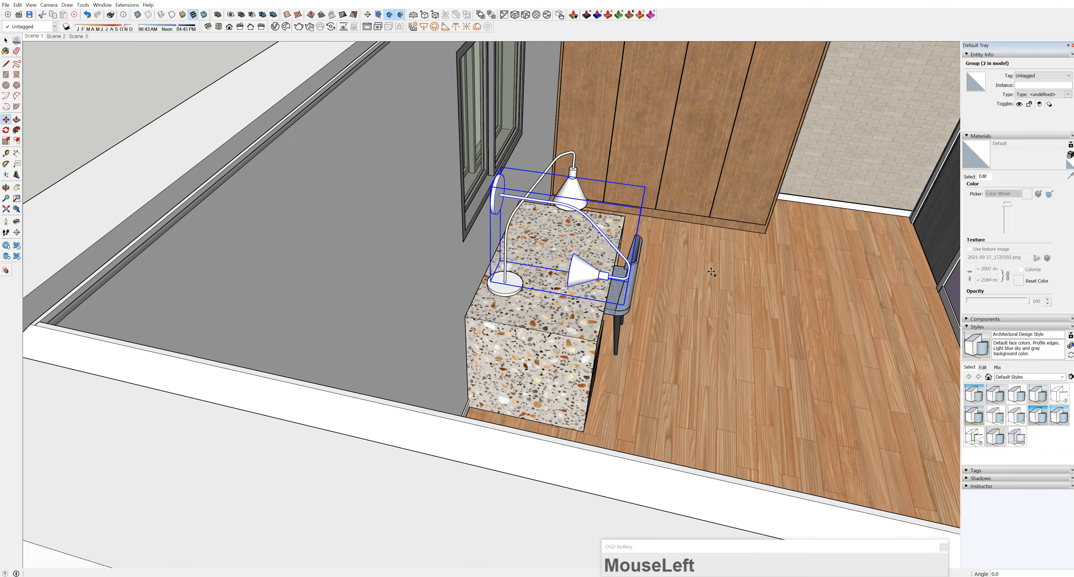
pyautogui.click(492, 196)
# - Delete the tipped lamp copy, keeping only the original lamp on the desk
pyautogui.moveTo(400, 125); pyautogui.dragTo(495, 275, button='middle')
pyautogui.click(547, 325)
pyautogui.press('Delete')
pyautogui.scroll(-3, 495, 274)
pyautogui.click(494, 279)
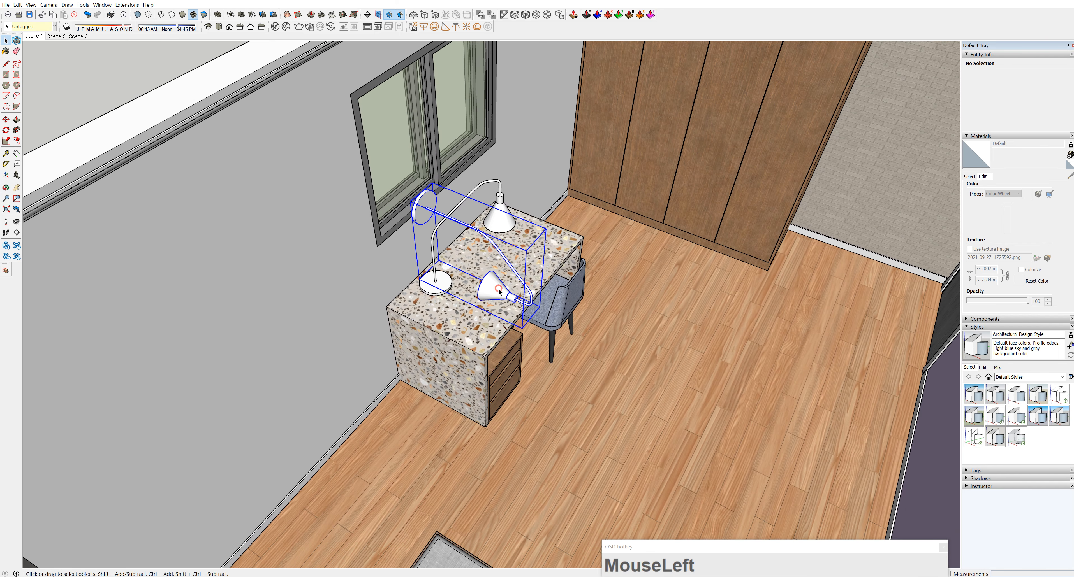
pyautogui.press('Delete')
# - Locate the square panel light and the small round downlight lying beside the room
pyautogui.scroll(-4, 496, 277)
pyautogui.moveTo(501, 273); pyautogui.dragTo(412, 297, button='middle')
pyautogui.scroll(-2, 413, 298)
pyautogui.moveTo(642, 301)
pyautogui.mouseDown(button='middle')
pyautogui.moveTo(570, 306)
pyautogui.moveTo(642, 317)
pyautogui.mouseUp(button='middle')
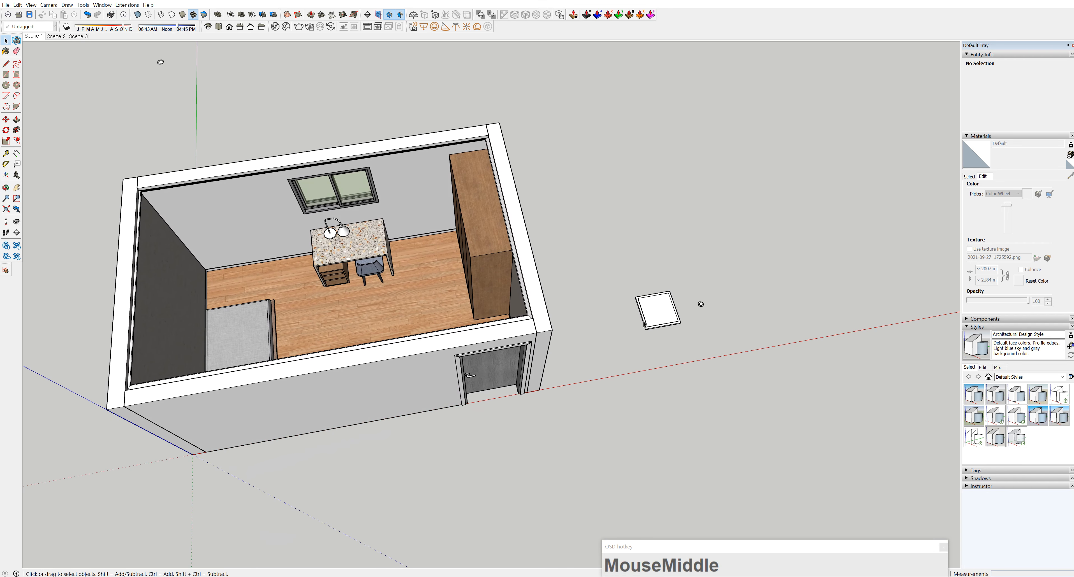
pyautogui.click(651, 318)
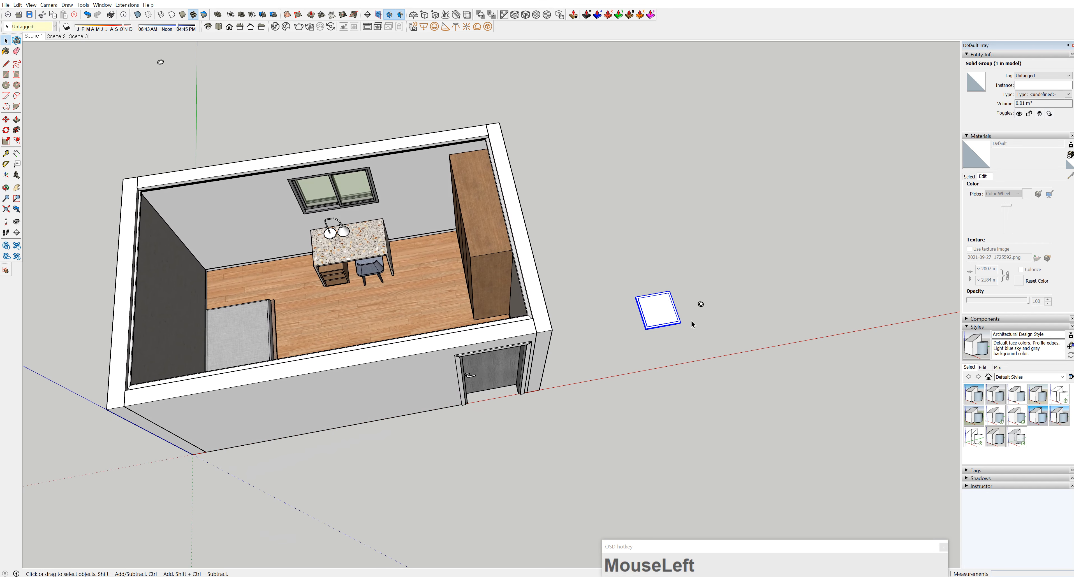
pyautogui.scroll(-1, 686, 352)
pyautogui.keyDown('shift'); pyautogui.moveTo(620, 369); pyautogui.dragTo(656, 338, button='middle'); pyautogui.keyUp('shift')
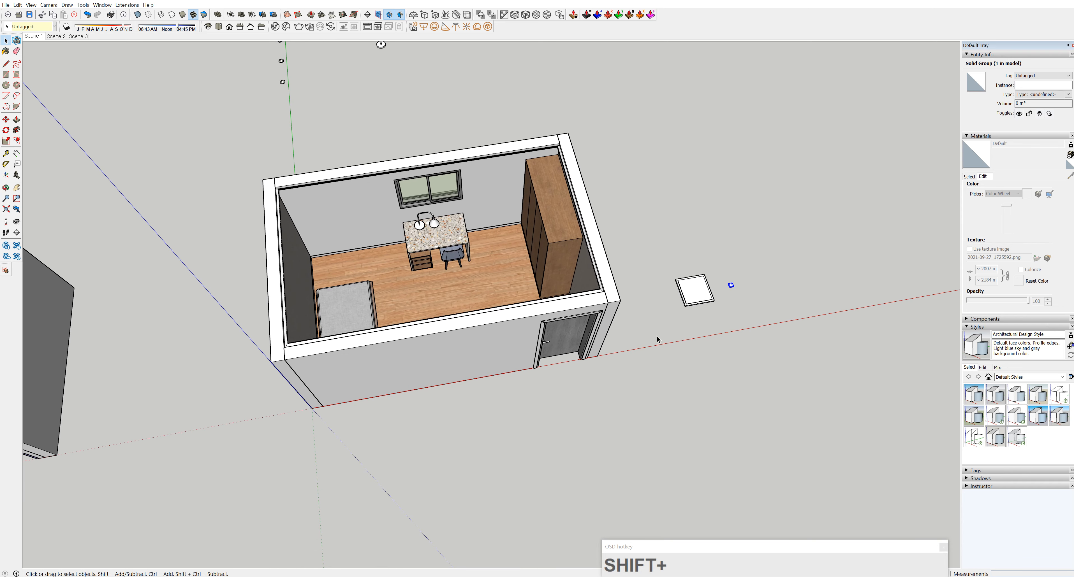
pyautogui.click(657, 338)
# - Draw a 5400 × 3400 mm rectangle on top of the walls between opposite outer corners to close the room
pyautogui.moveTo(596, 325); pyautogui.dragTo(466, 298, button='middle')
pyautogui.scroll(1, 303, 174)
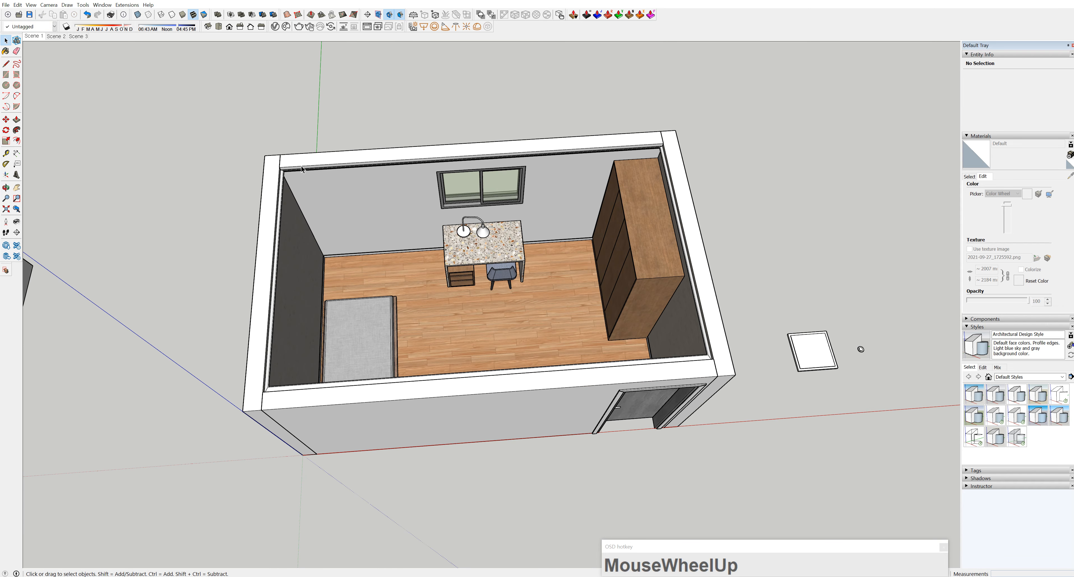
pyautogui.press('r')
pyautogui.moveTo(265, 155); pyautogui.dragTo(295, 154)
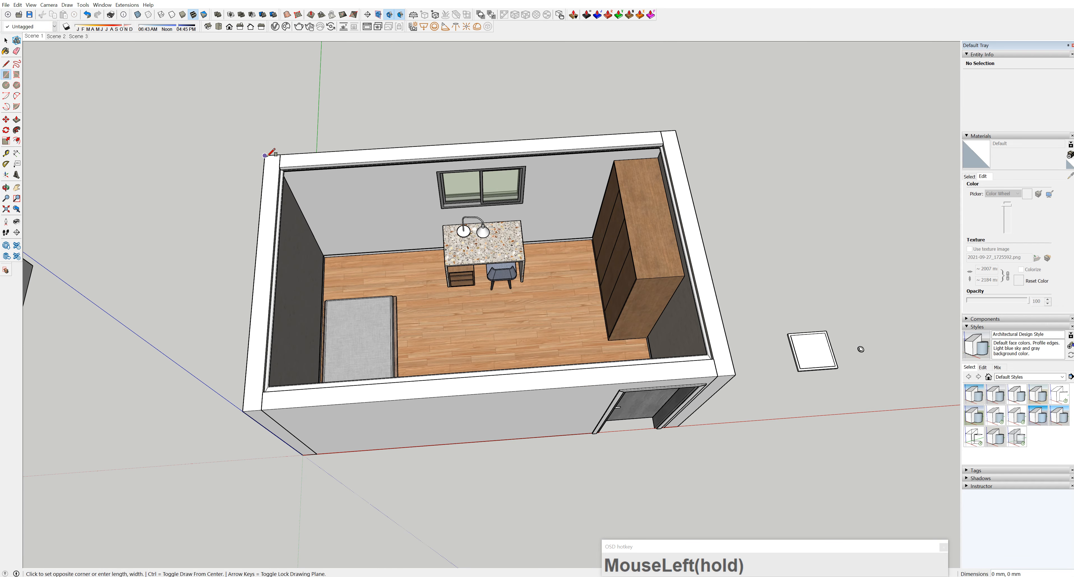
pyautogui.click(734, 372)
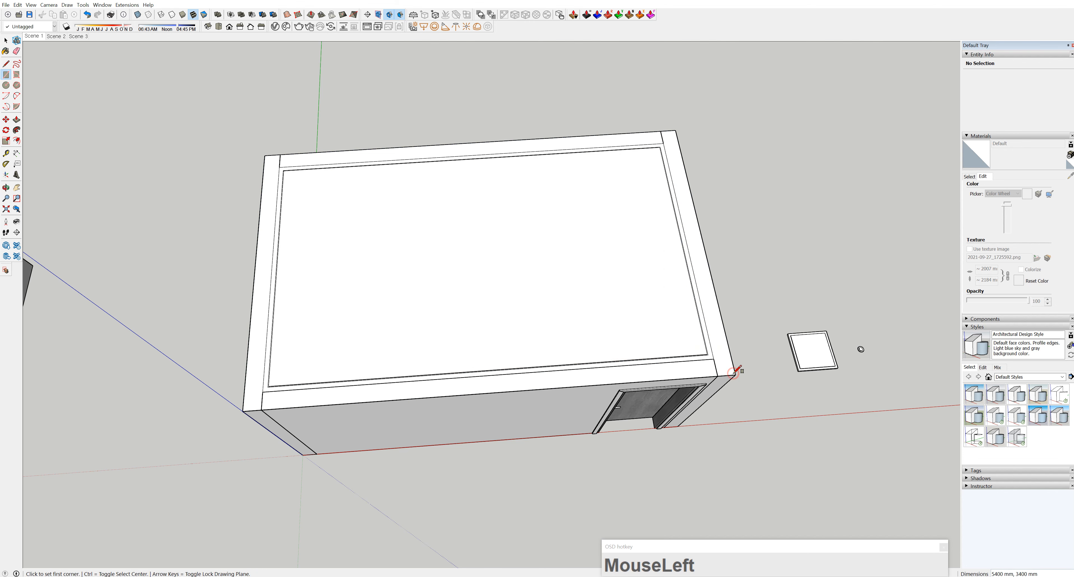
# - Group the new ceiling face together with its boundary edges
pyautogui.moveTo(735, 373); pyautogui.dragTo(713, 195, button='middle')
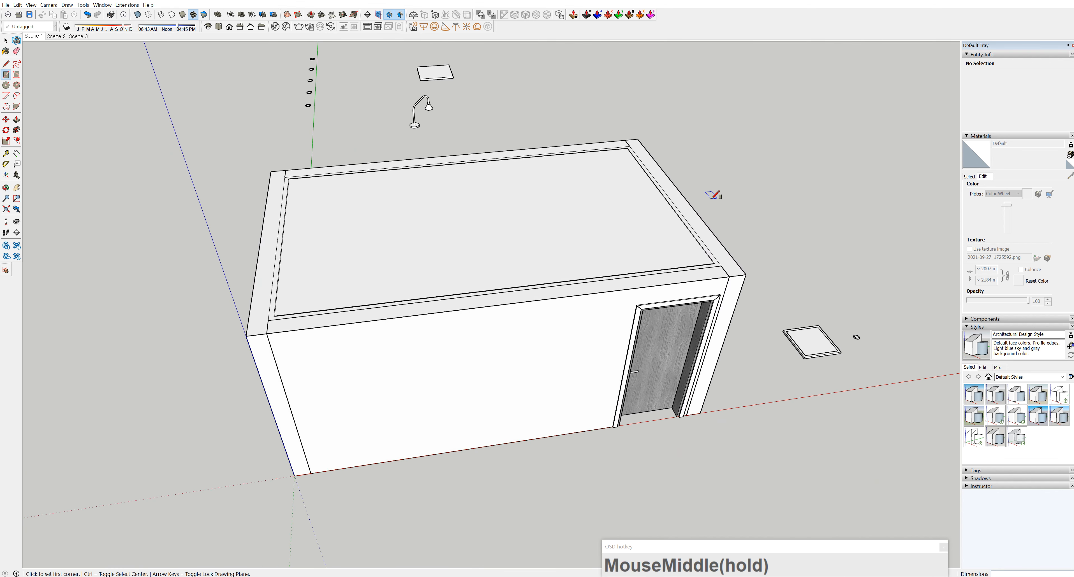
pyautogui.press('space')
pyautogui.click(538, 201)
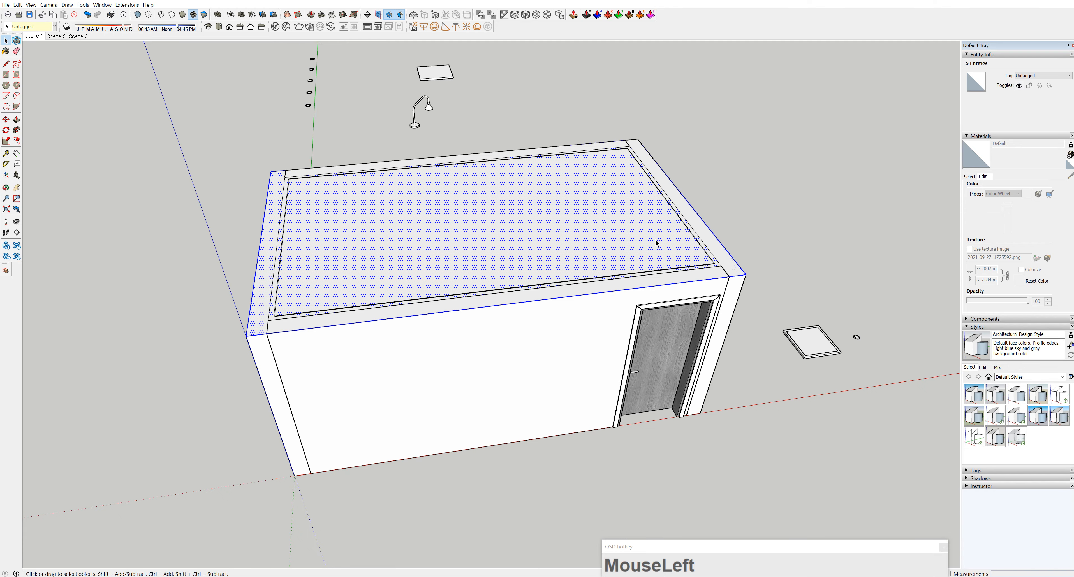
pyautogui.press('g')
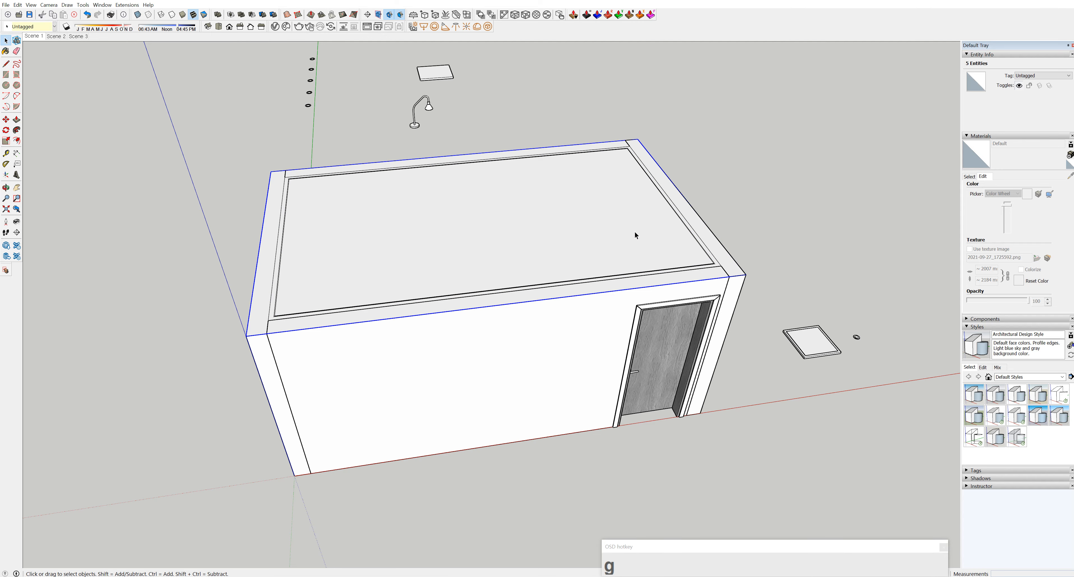
# - Extrude the ceiling face 200 mm upward inside its group and leave the group
pyautogui.doubleClick(549, 210)
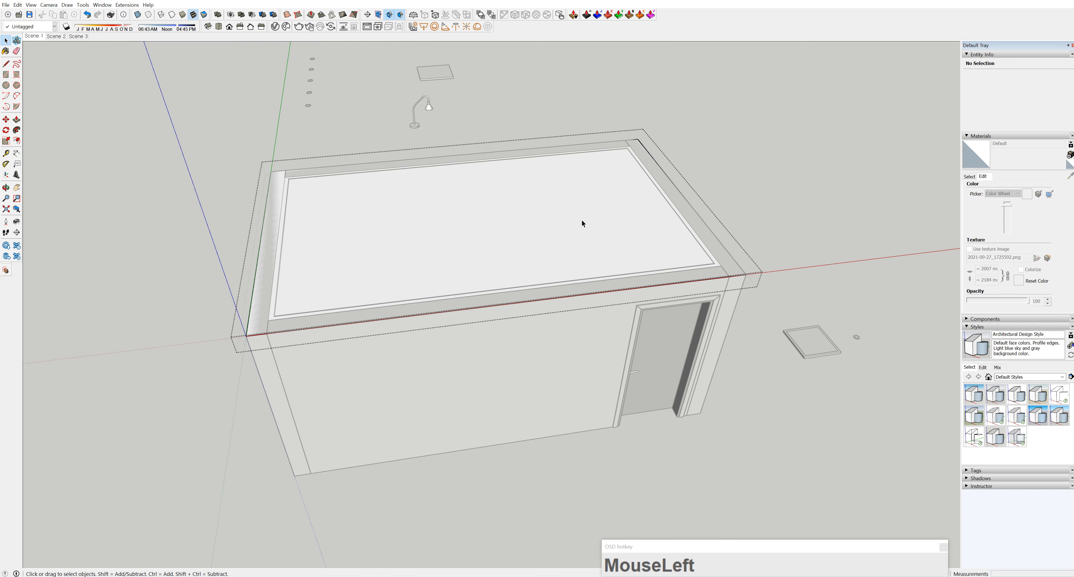
pyautogui.press('p')
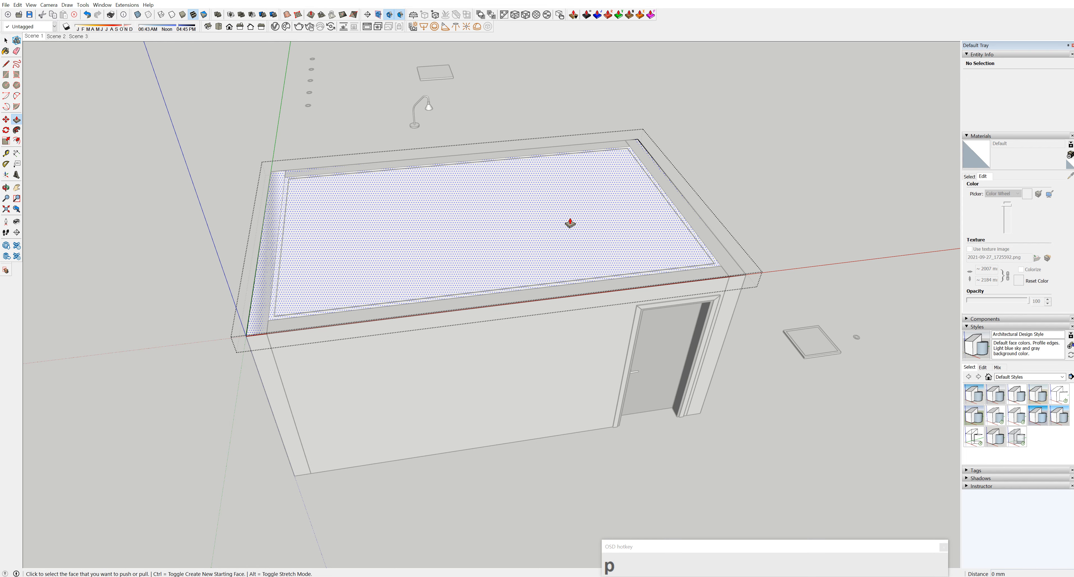
pyautogui.click(570, 218)
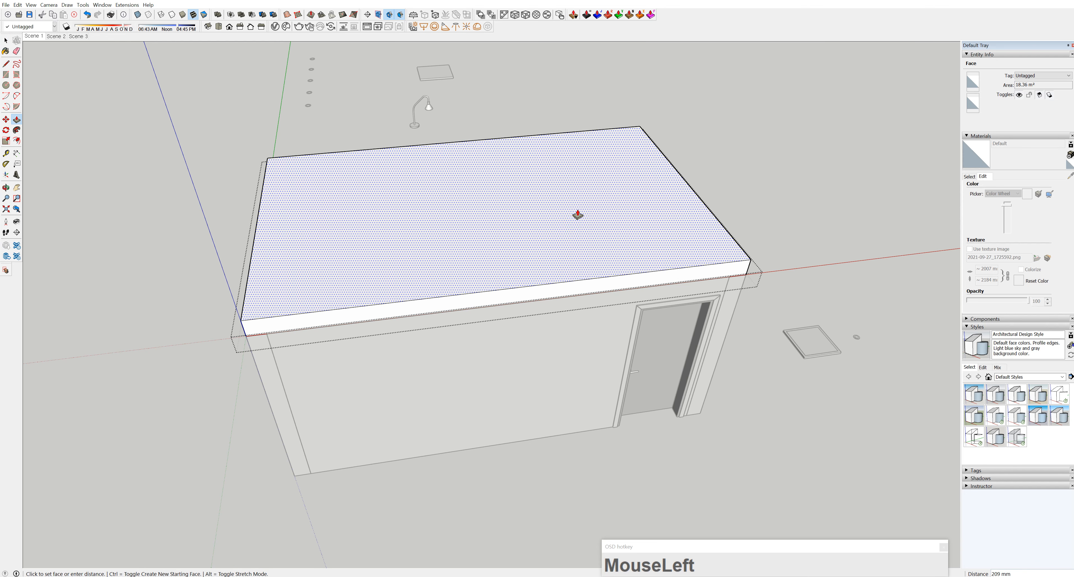
pyautogui.write('200')
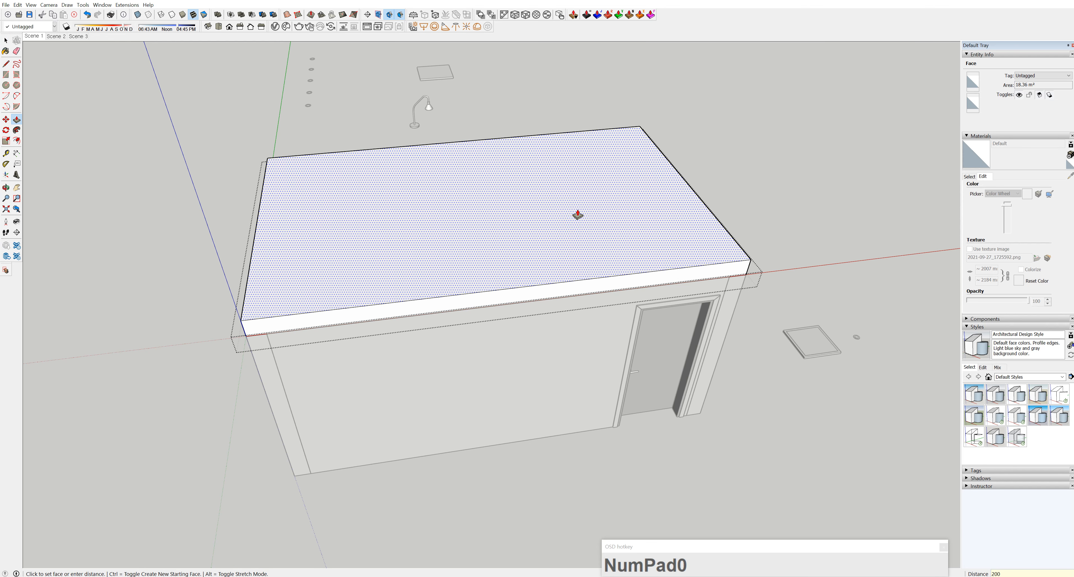
pyautogui.press('Return')
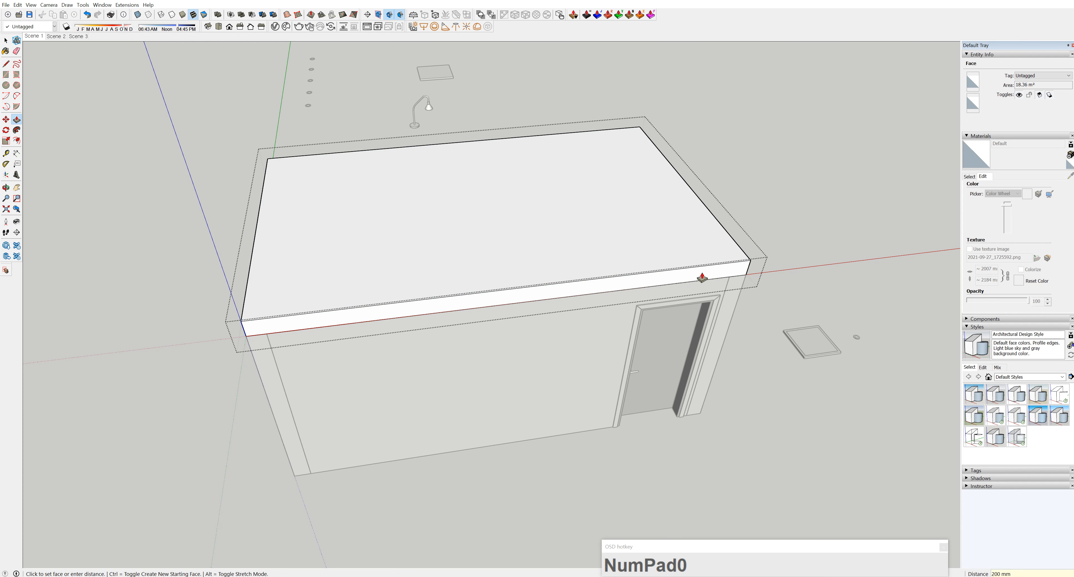
pyautogui.moveTo(700, 278); pyautogui.dragTo(646, 148, button='middle')
pyautogui.press('space')
pyautogui.click(803, 193)
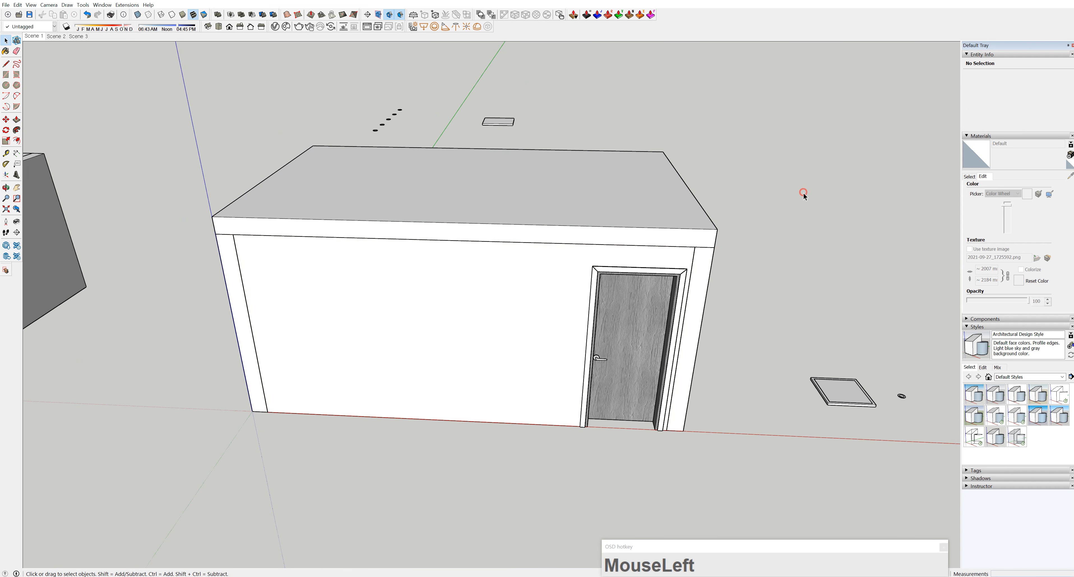
# - Select only the square panel light beside the room, leaving out the round downlight
pyautogui.scroll(-2, 760, 271)
pyautogui.moveTo(759, 278); pyautogui.dragTo(625, 274, button='middle')
pyautogui.click(734, 331)
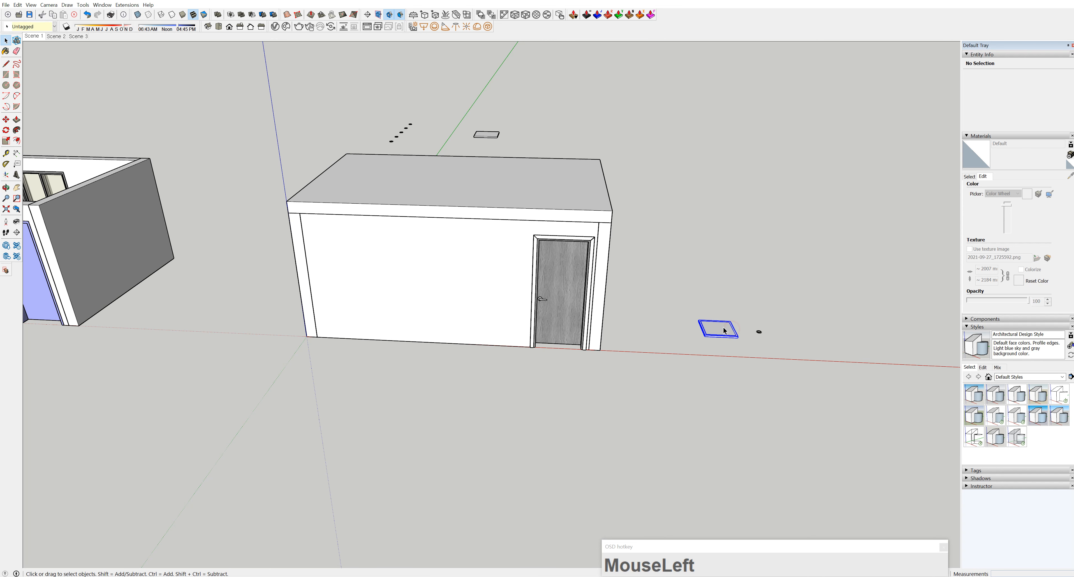
pyautogui.moveTo(734, 332); pyautogui.dragTo(737, 338, button='middle')
pyautogui.moveTo(682, 297); pyautogui.dragTo(783, 348)
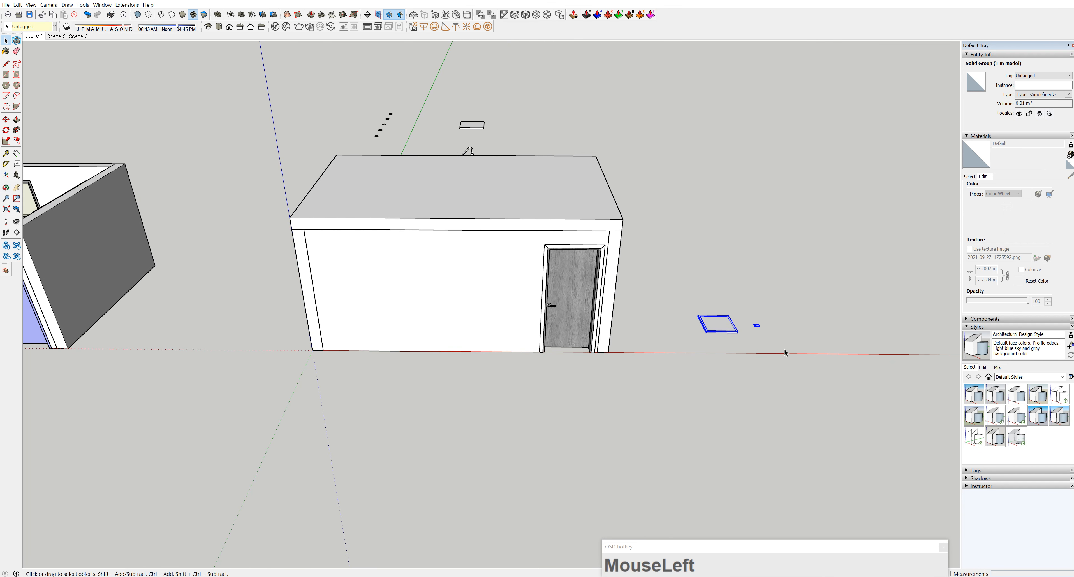
pyautogui.click(714, 328)
pyautogui.moveTo(714, 327); pyautogui.dragTo(688, 398, button='middle')
pyautogui.scroll(-5, 688, 400)
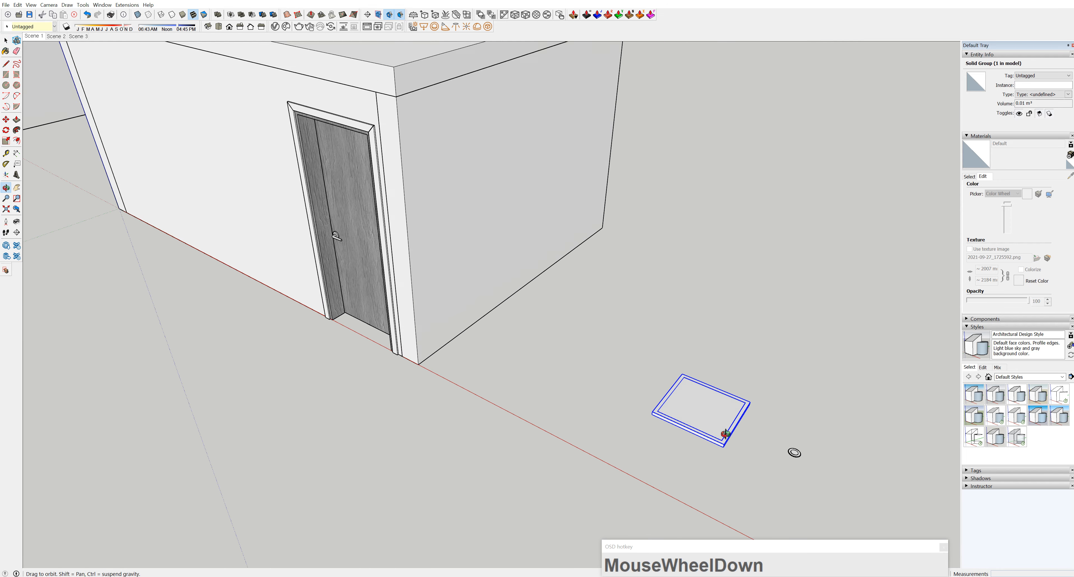
pyautogui.moveTo(647, 354); pyautogui.dragTo(493, 208, button='middle')
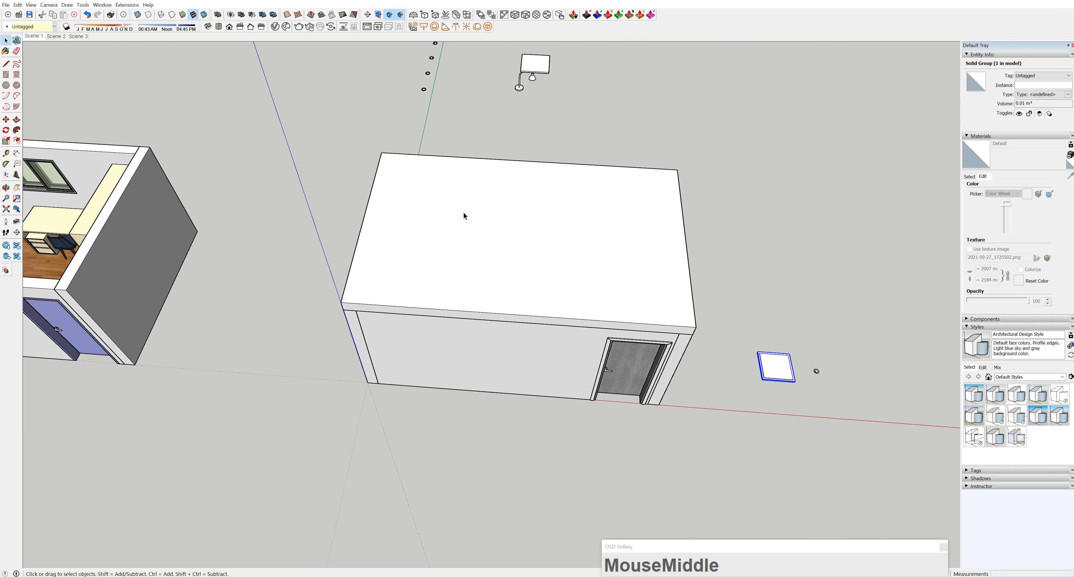
# - Place a guide through the midpoint of the ceiling slab's long edge and measure its distance to the opposite short edge
pyautogui.scroll(3, 464, 215)
pyautogui.press('t')
pyautogui.click(350, 222)
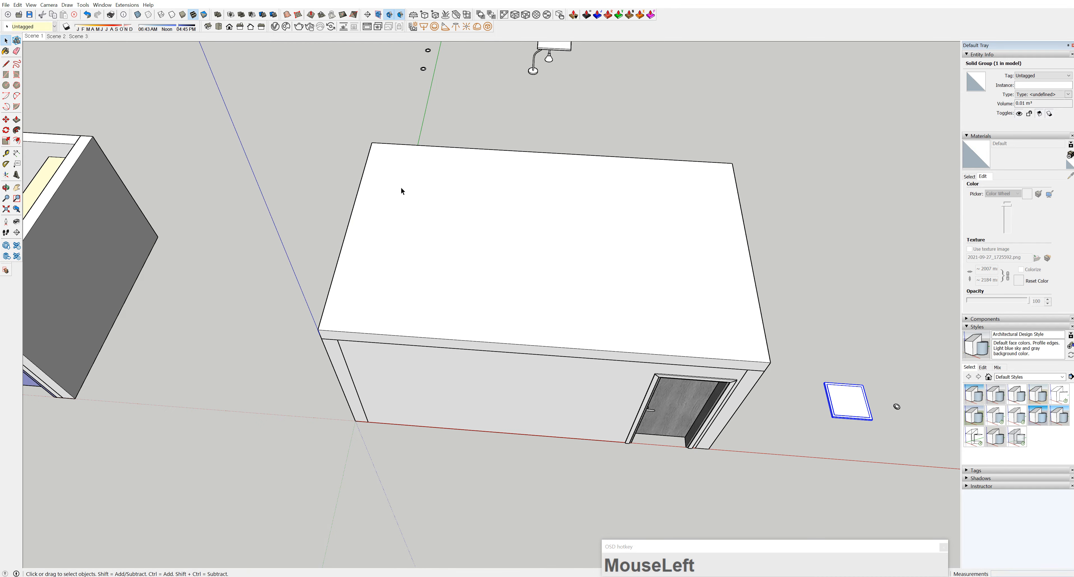
pyautogui.press('space')
pyautogui.press('t')
pyautogui.click(359, 190)
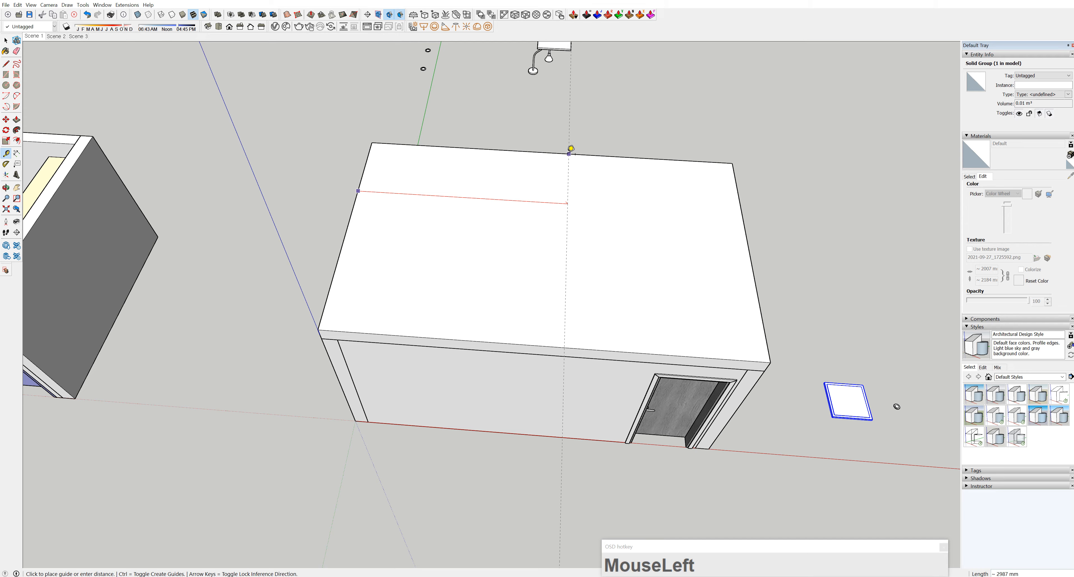
pyautogui.click(553, 147)
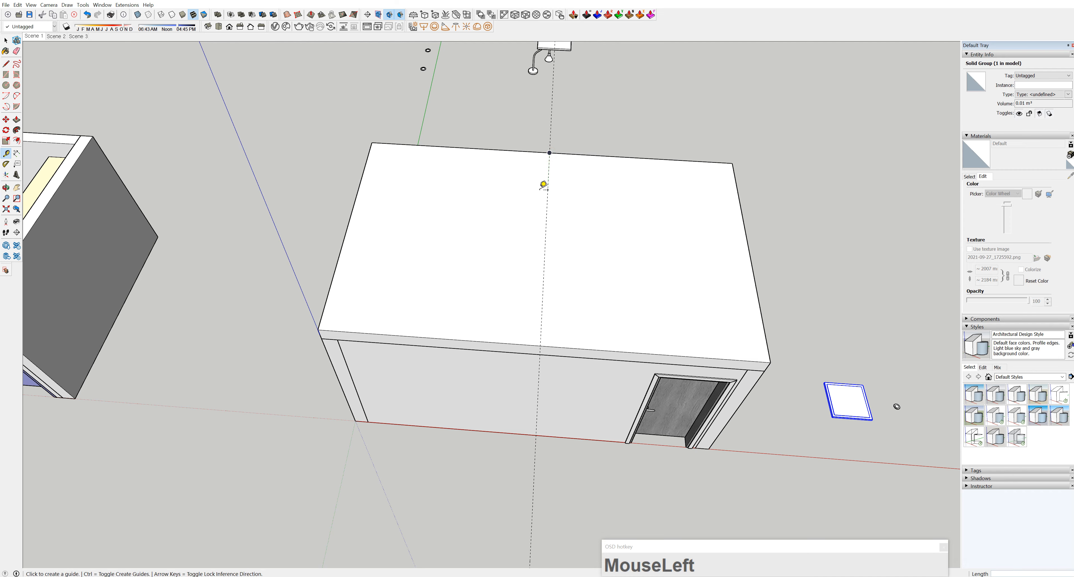
pyautogui.click(549, 191)
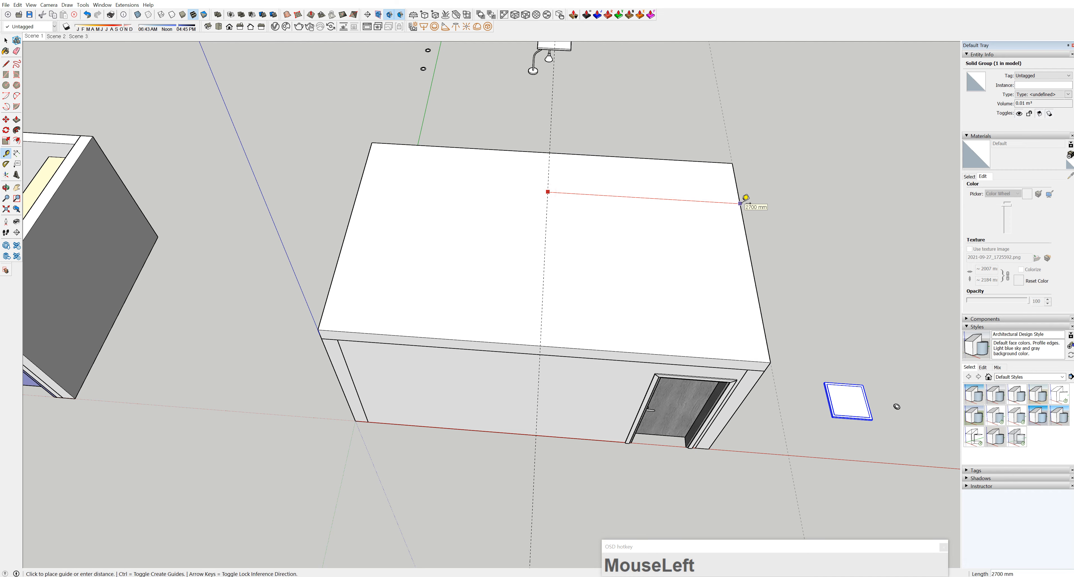
pyautogui.press('space')
# - Place a second guide 1700 mm from the slab's long edge, through the midpoint of its short edge
pyautogui.press('t')
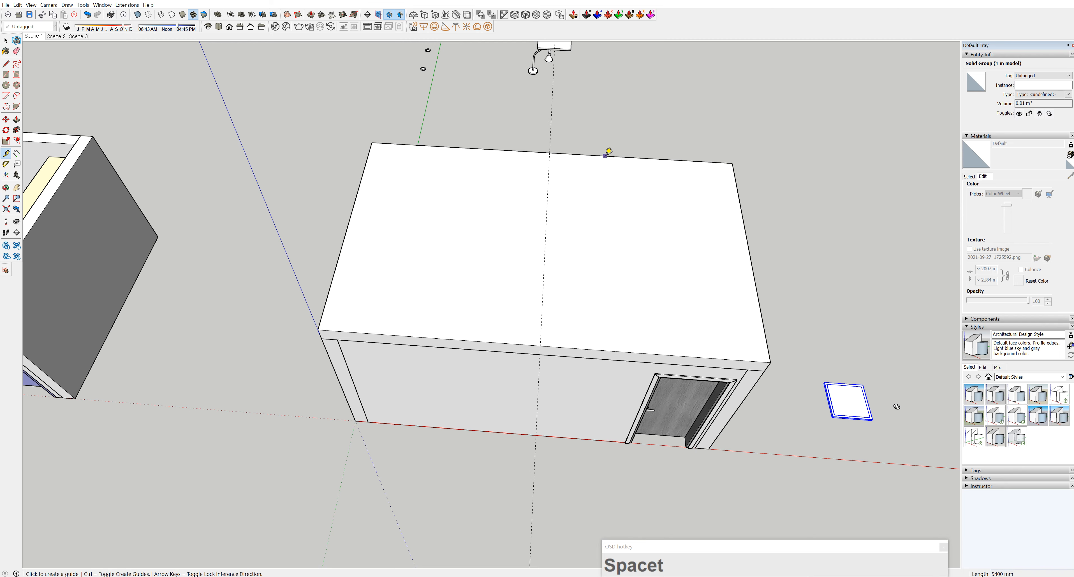
pyautogui.click(606, 155)
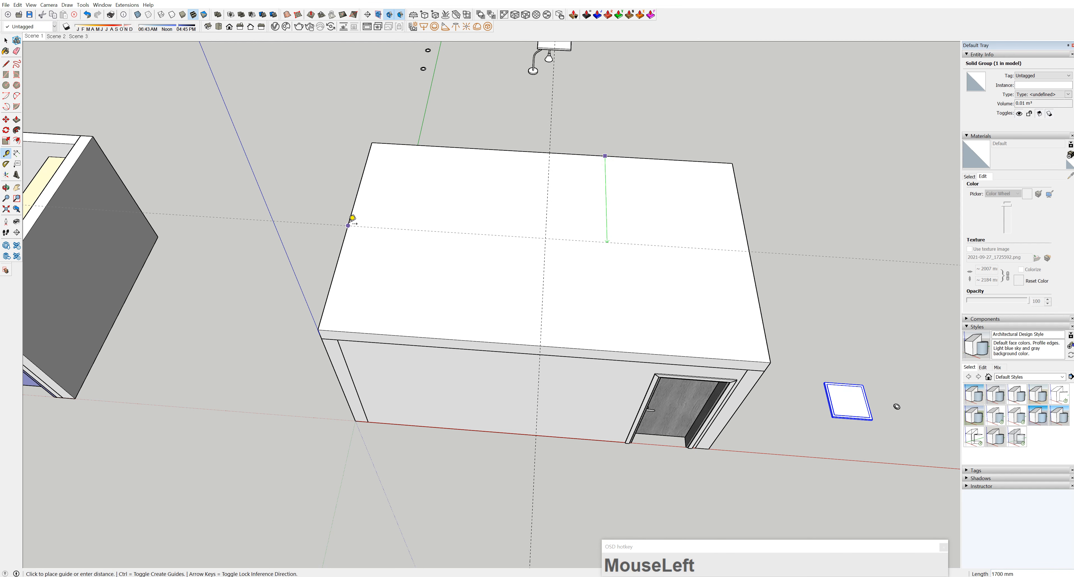
pyautogui.click(349, 224)
# - Move the square panel light by the midpoint of its side edge onto the crossing of the two ceiling guides
pyautogui.moveTo(348, 221); pyautogui.dragTo(469, 204, button='middle')
pyautogui.scroll(-2, 628, 350)
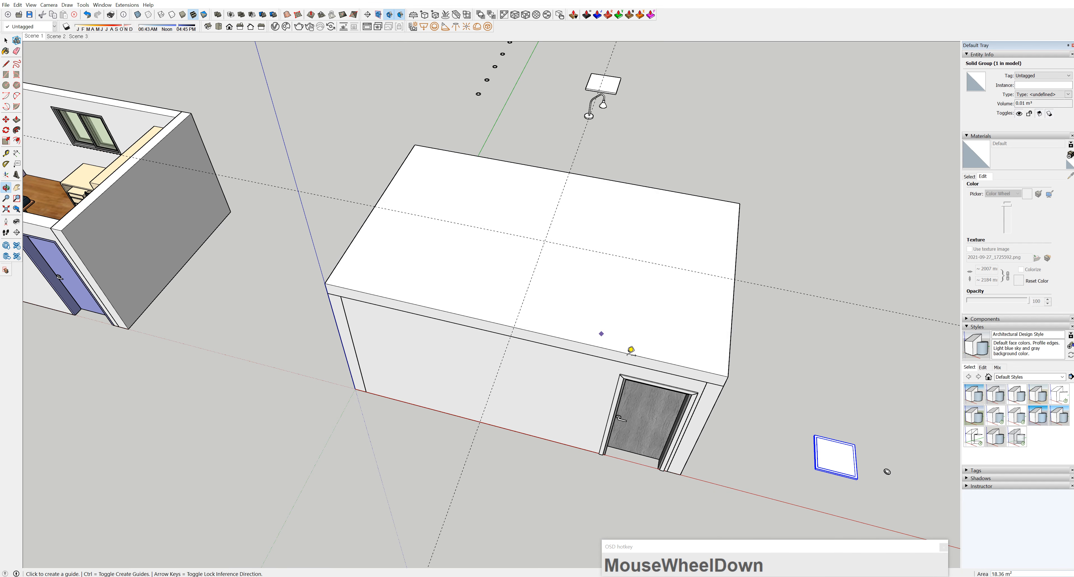
pyautogui.keyDown('shift'); pyautogui.moveTo(552, 261); pyautogui.dragTo(458, 204, button='middle'); pyautogui.keyUp('shift')
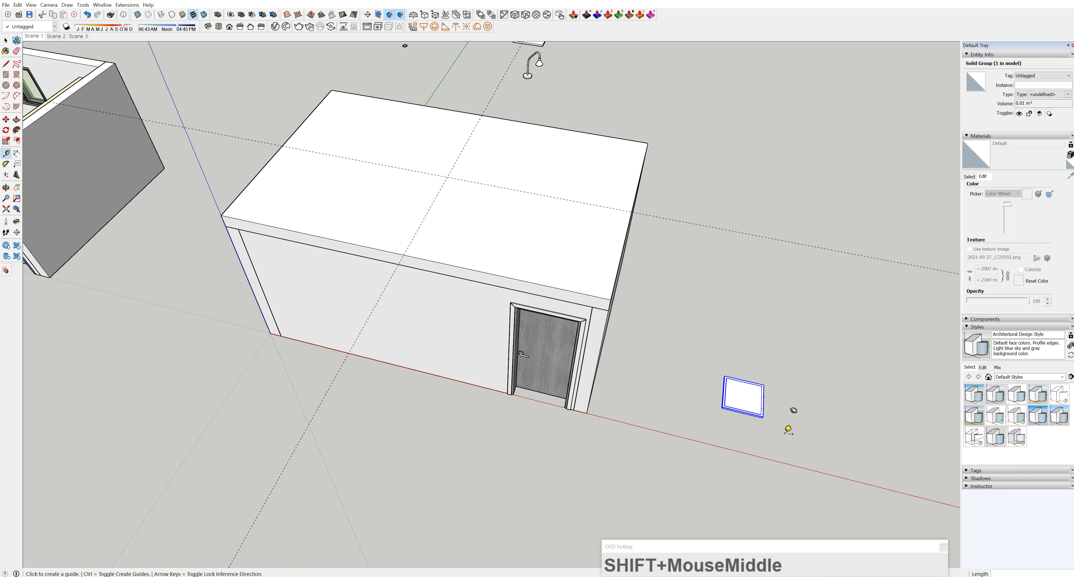
pyautogui.moveTo(784, 432); pyautogui.dragTo(642, 312, button='middle')
pyautogui.scroll(1, 746, 421)
pyautogui.scroll(2, 746, 421)
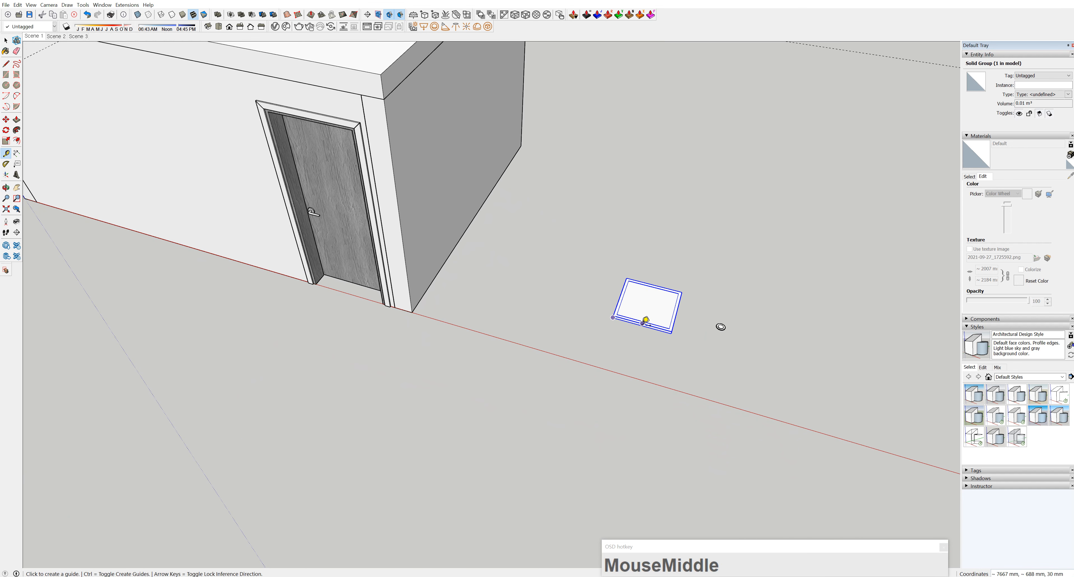
pyautogui.scroll(3, 644, 321)
pyautogui.press('m')
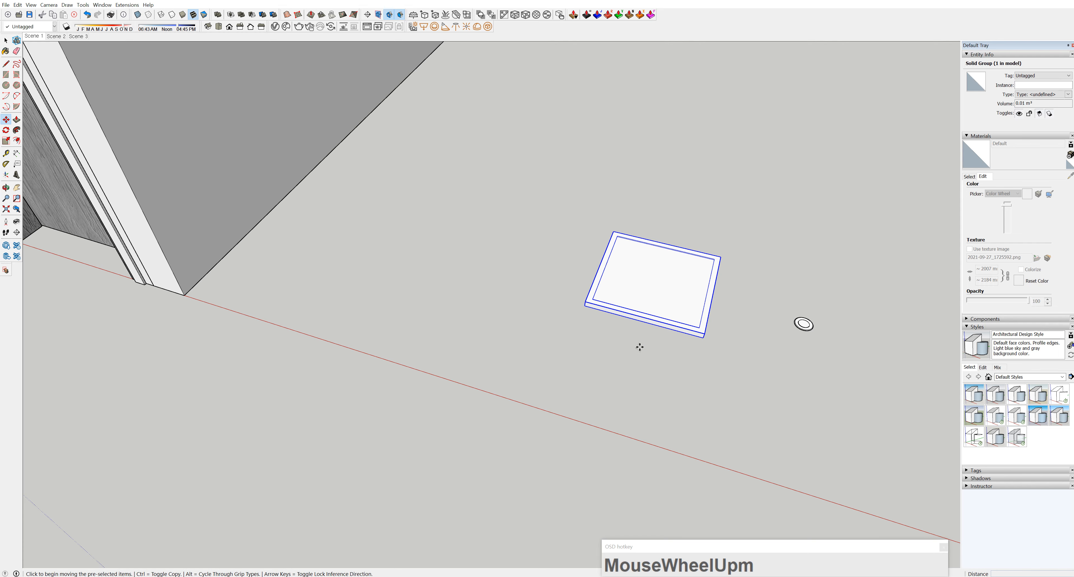
pyautogui.click(642, 321)
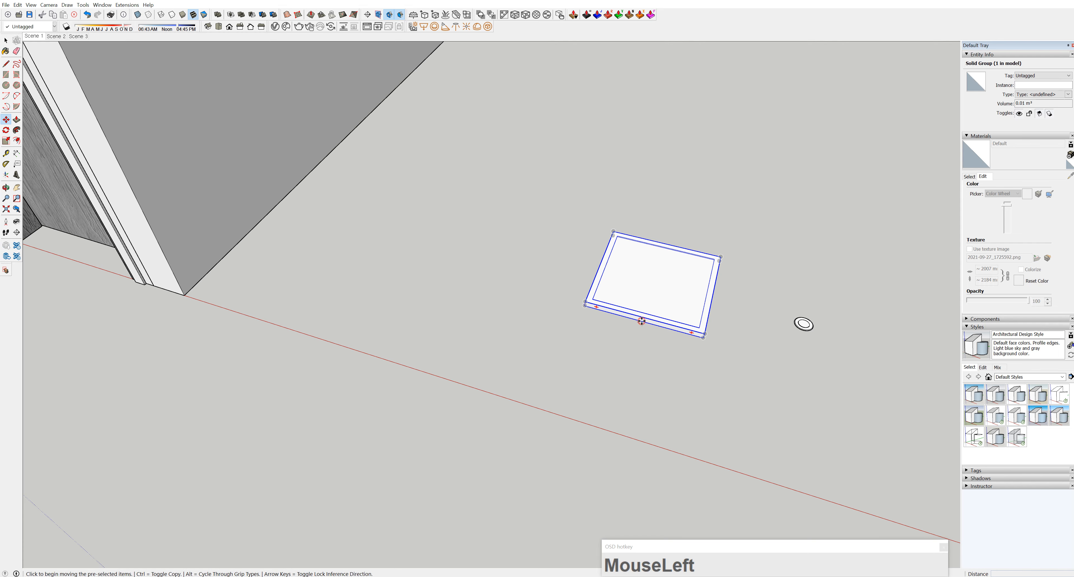
pyautogui.scroll(-5, 617, 288)
pyautogui.scroll(3, 388, 78)
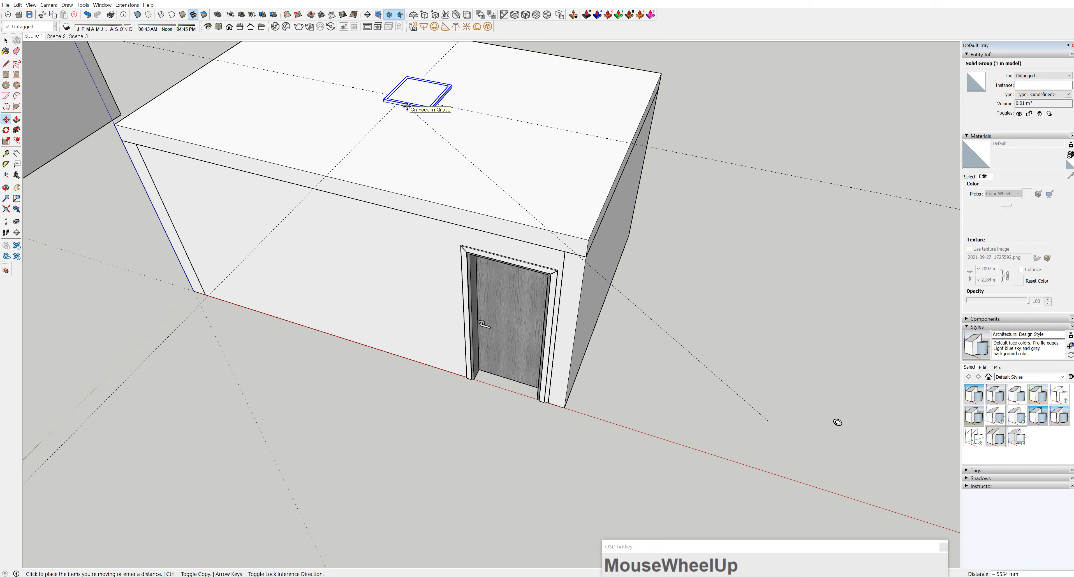
pyautogui.keyDown('shift'); pyautogui.moveTo(421, 104); pyautogui.dragTo(463, 148, button='middle'); pyautogui.keyUp('shift')
pyautogui.scroll(4, 463, 149)
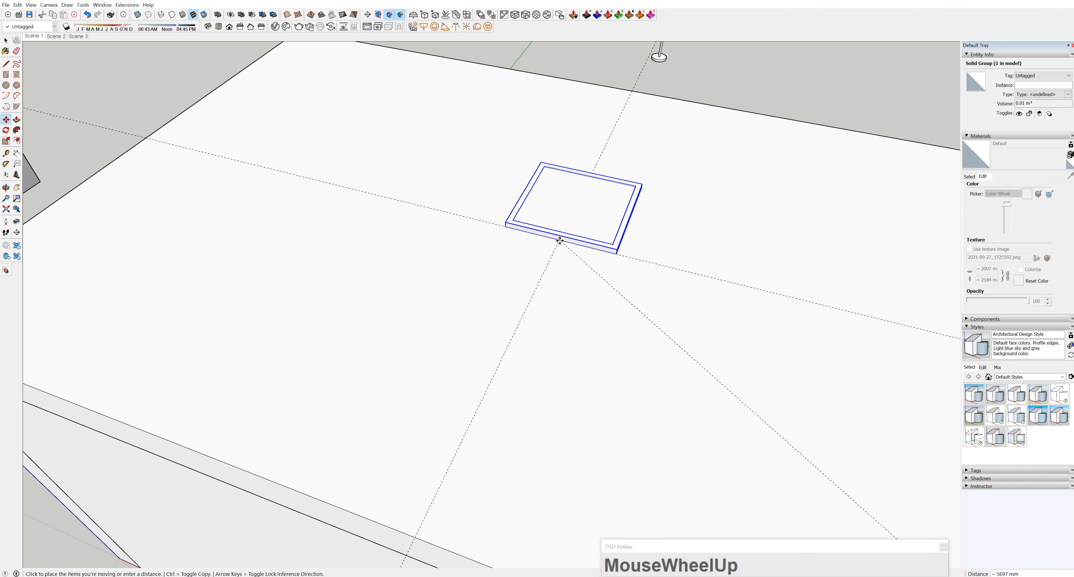
pyautogui.click(560, 239)
# - Centre the panel light on the guide crossing and erase both centre guides from the ceiling slab
pyautogui.moveTo(560, 238); pyautogui.dragTo(725, 181, button='middle')
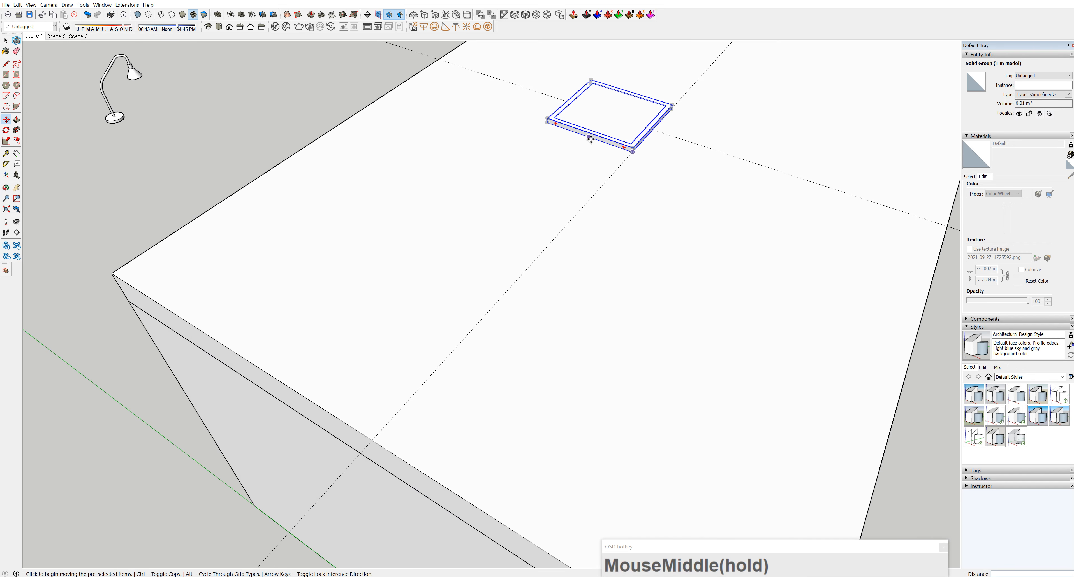
pyautogui.moveTo(589, 137); pyautogui.dragTo(631, 153)
pyautogui.scroll(-10, 559, 247)
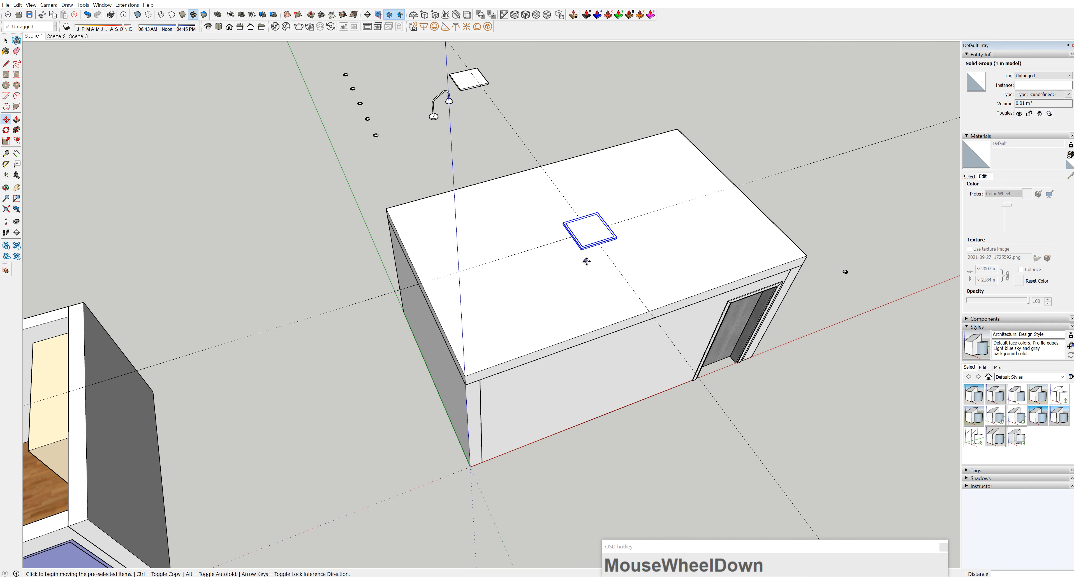
pyautogui.press('e')
pyautogui.moveTo(626, 284); pyautogui.dragTo(642, 211)
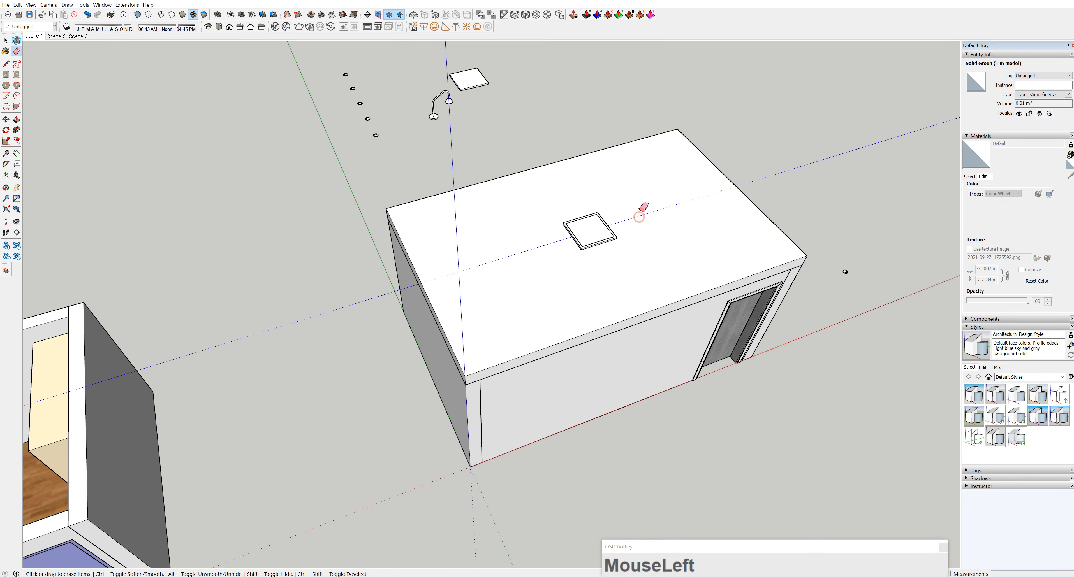
# - Place a guide on the ceiling slab 400 mm in from the short edge farthest from the door
pyautogui.moveTo(642, 211)
pyautogui.mouseDown(button='middle')
pyautogui.moveTo(601, 233)
pyautogui.moveTo(599, 275)
pyautogui.moveTo(492, 232)
pyautogui.moveTo(457, 291)
pyautogui.moveTo(376, 238)
pyautogui.moveTo(391, 292)
pyautogui.moveTo(434, 286)
pyautogui.moveTo(570, 348)
pyautogui.mouseUp(button='middle')
pyautogui.scroll(2, 410, 264)
pyautogui.scroll(-3, 363, 272)
pyautogui.scroll(5, 477, 250)
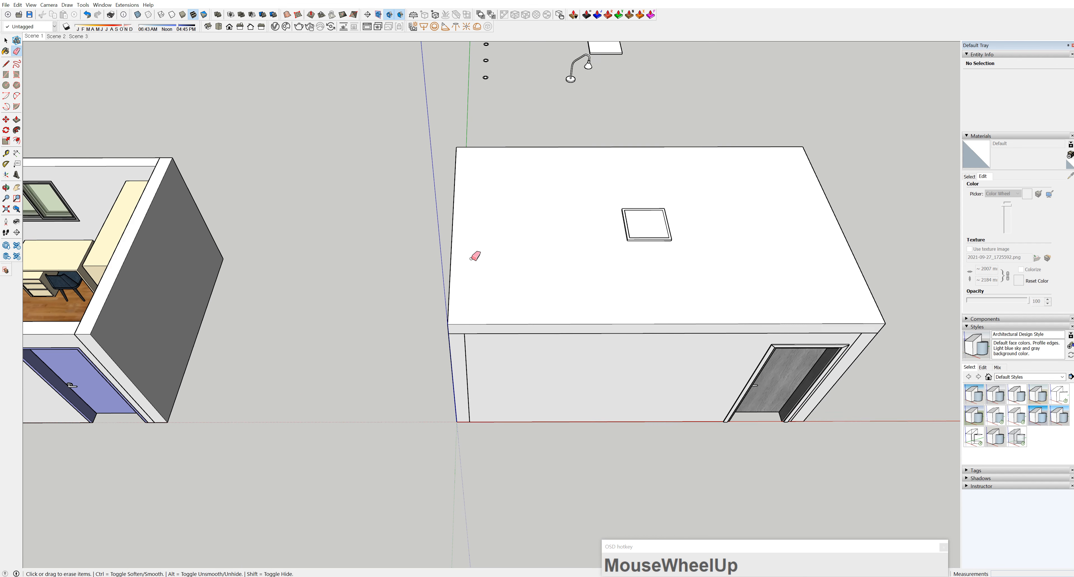
pyautogui.press('t')
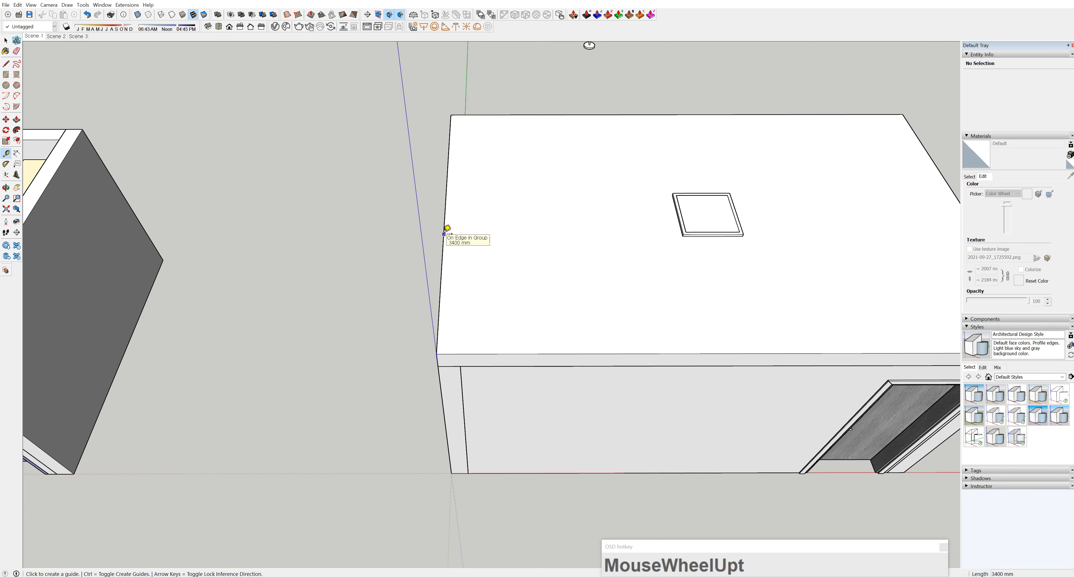
pyautogui.click(446, 215)
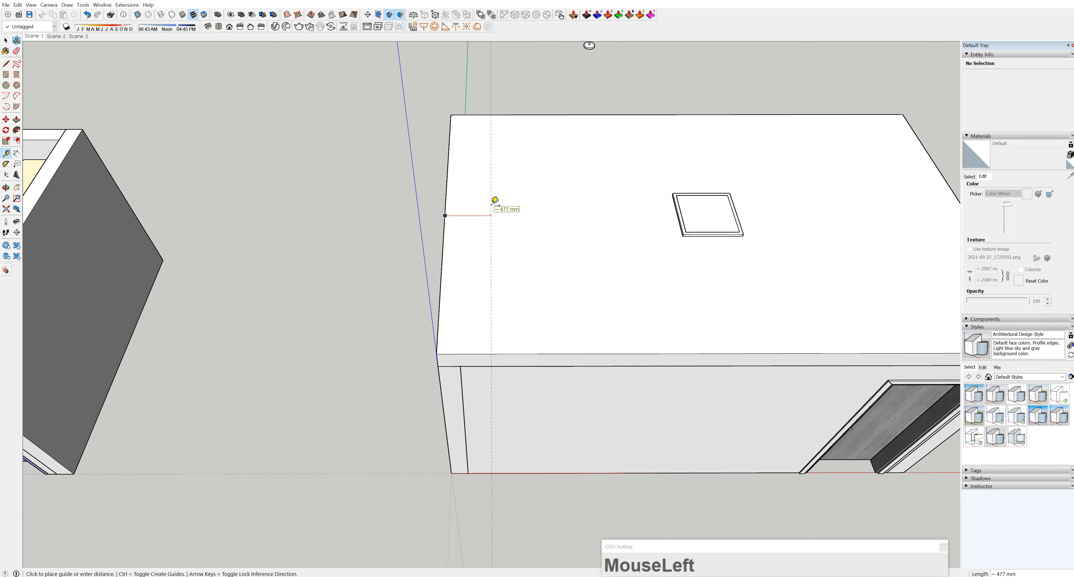
pyautogui.write('400')
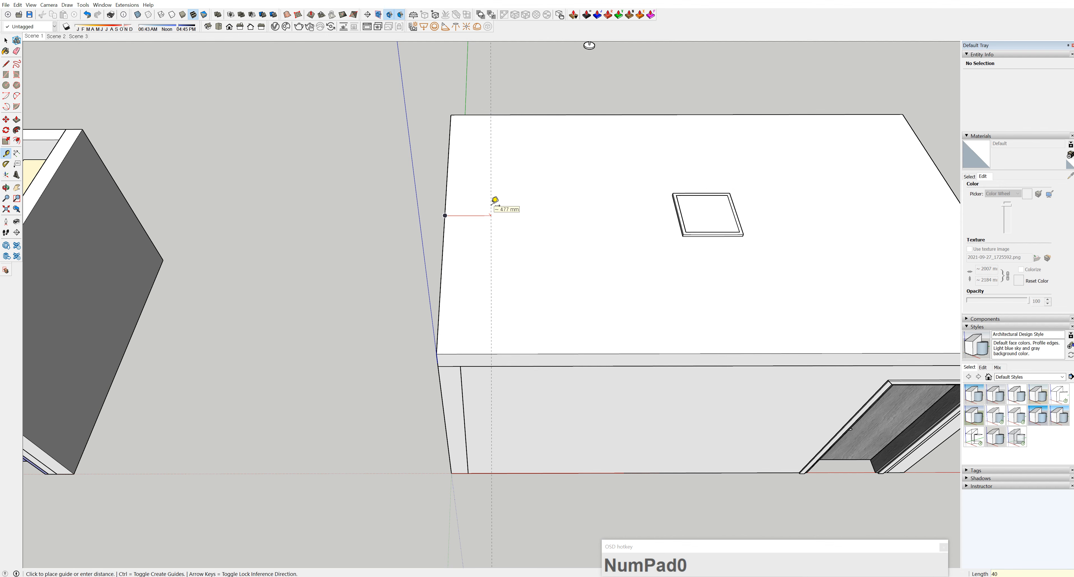
pyautogui.press('Return')
# - Place guides 600 mm in from each of the ceiling slab's two long edges
pyautogui.moveTo(495, 201); pyautogui.dragTo(469, 298, button='middle')
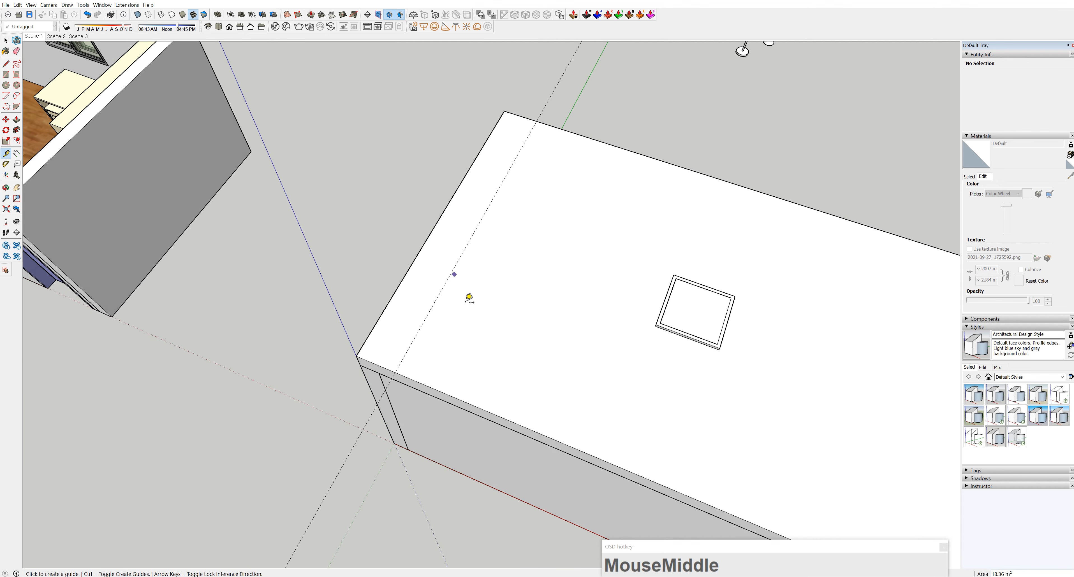
pyautogui.click(446, 391)
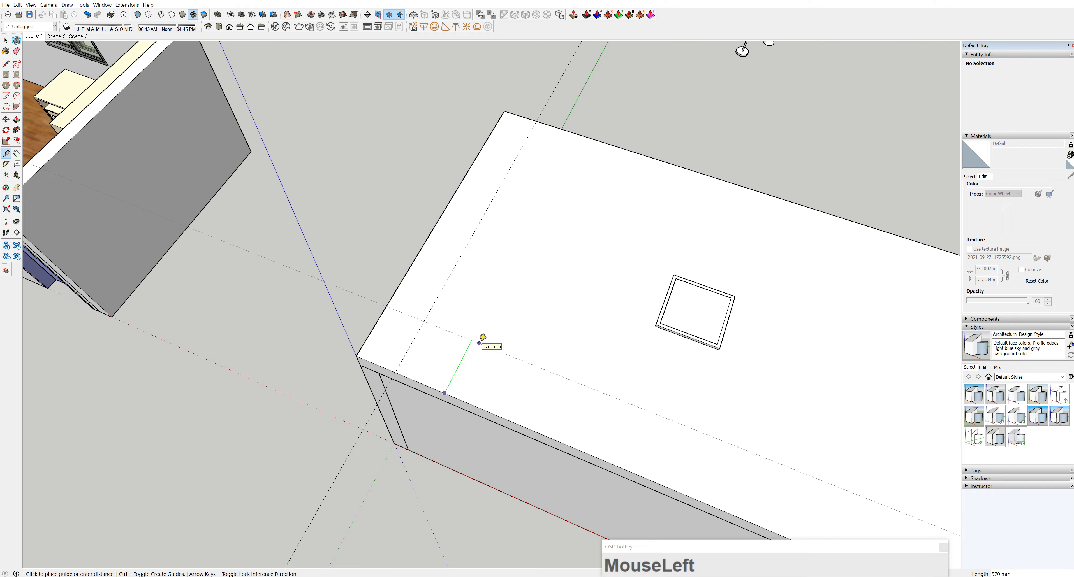
pyautogui.write('600')
pyautogui.press('Return')
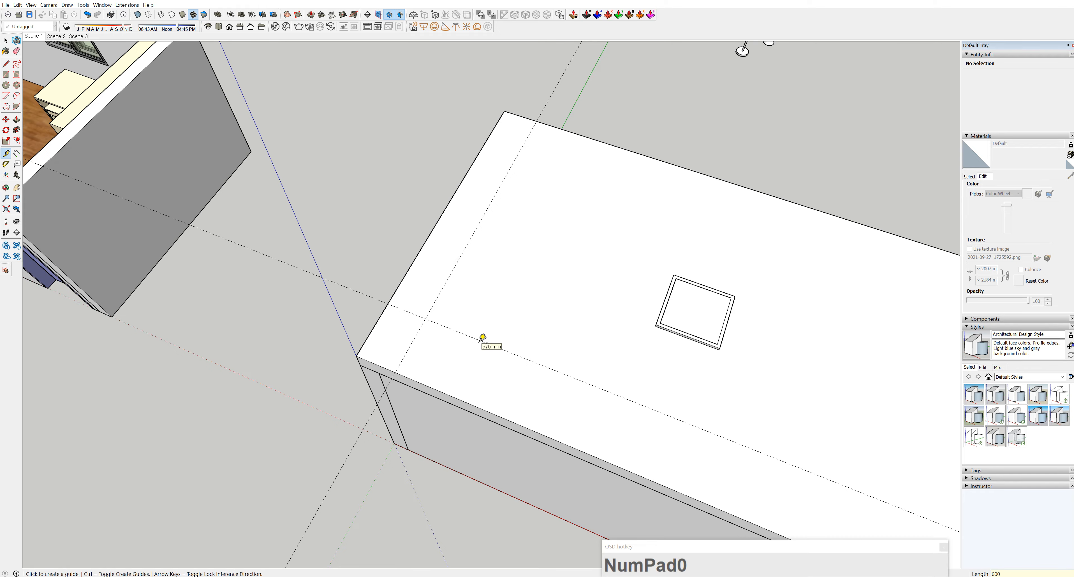
pyautogui.click(596, 141)
pyautogui.write('600')
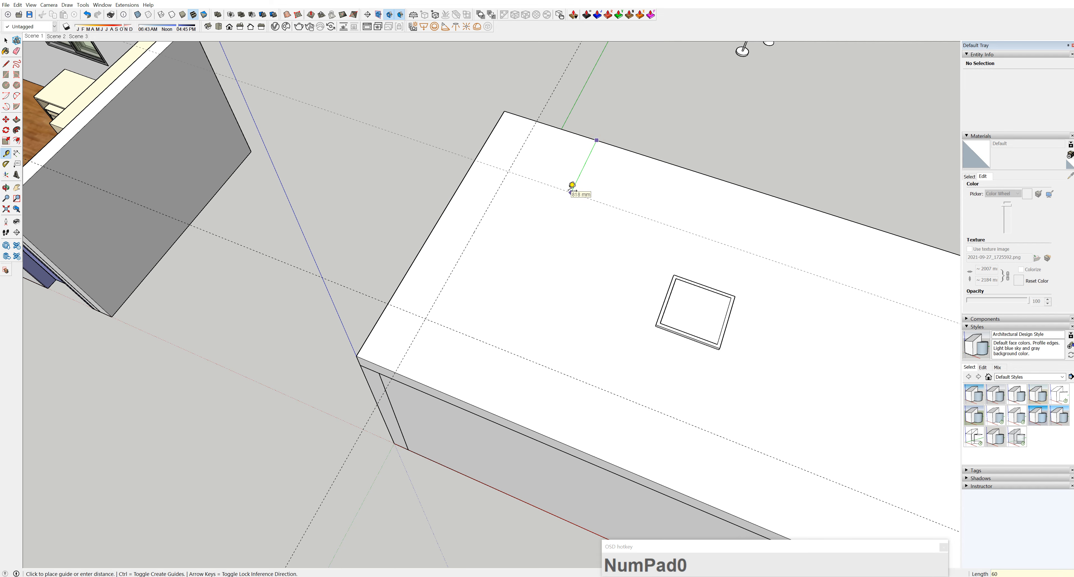
pyautogui.press('Return')
# - Move the round downlight from beside the room onto the crossing of the 400 mm guide and the door-side 600 mm guide
pyautogui.scroll(-4, 574, 188)
pyautogui.keyDown('shift'); pyautogui.moveTo(630, 286); pyautogui.dragTo(515, 219, button='middle'); pyautogui.keyUp('shift')
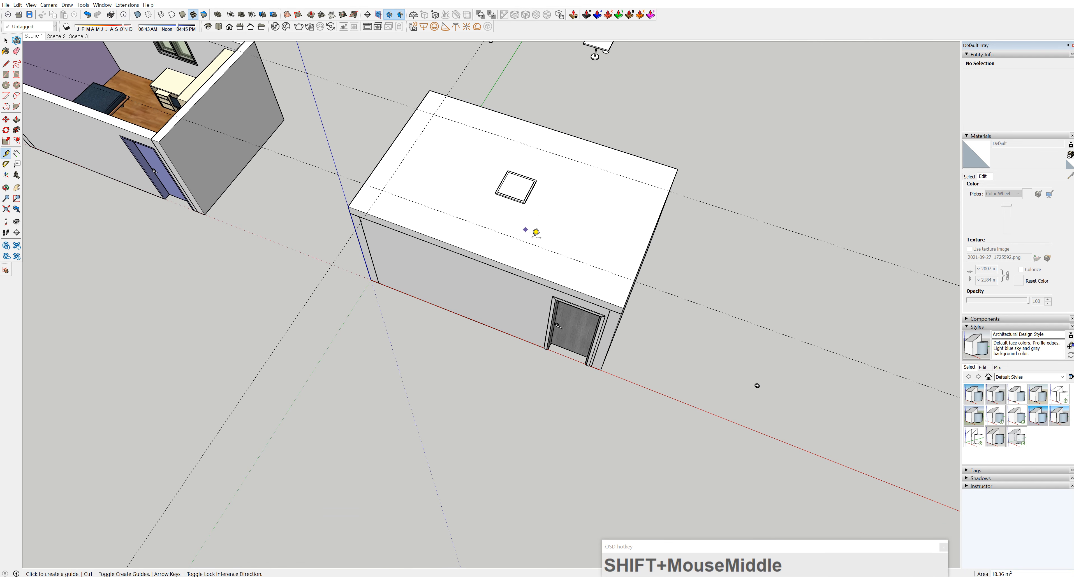
pyautogui.press('space')
pyautogui.moveTo(696, 364); pyautogui.dragTo(812, 354, button='middle')
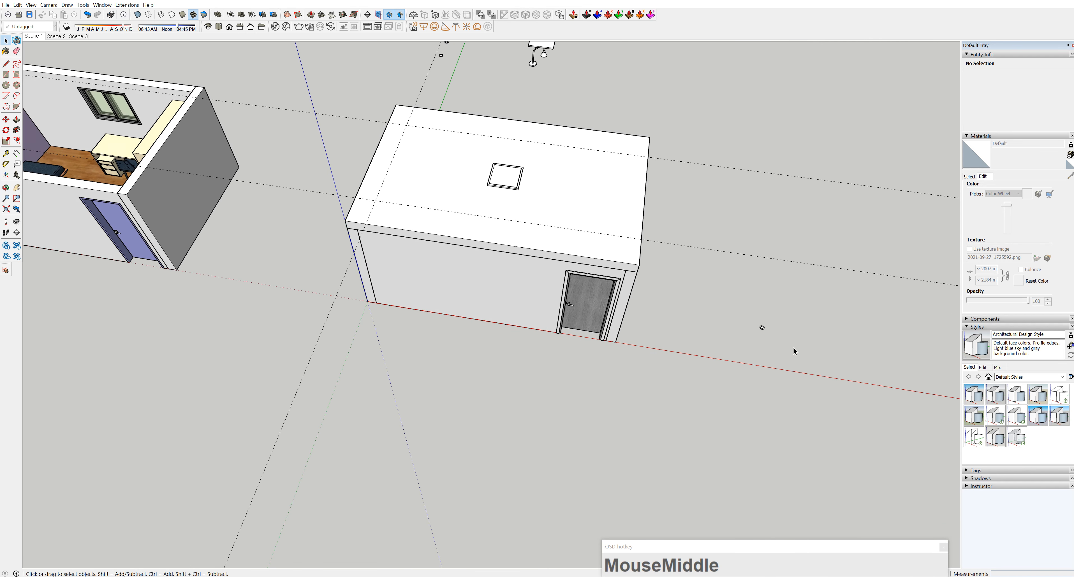
pyautogui.scroll(10, 757, 330)
pyautogui.scroll(3, 752, 325)
pyautogui.click(753, 324)
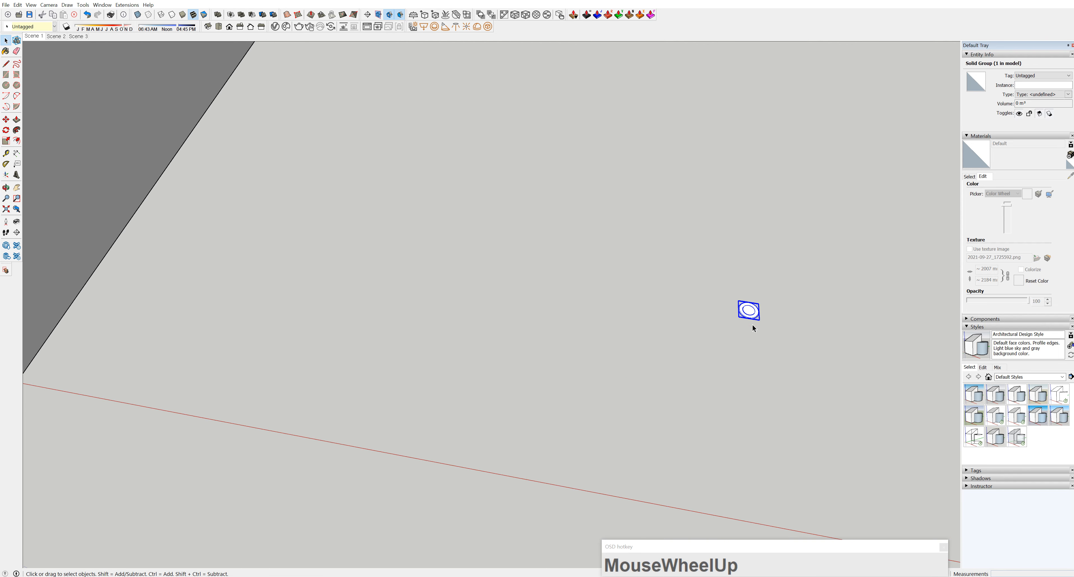
pyautogui.scroll(6, 753, 323)
pyautogui.press('m')
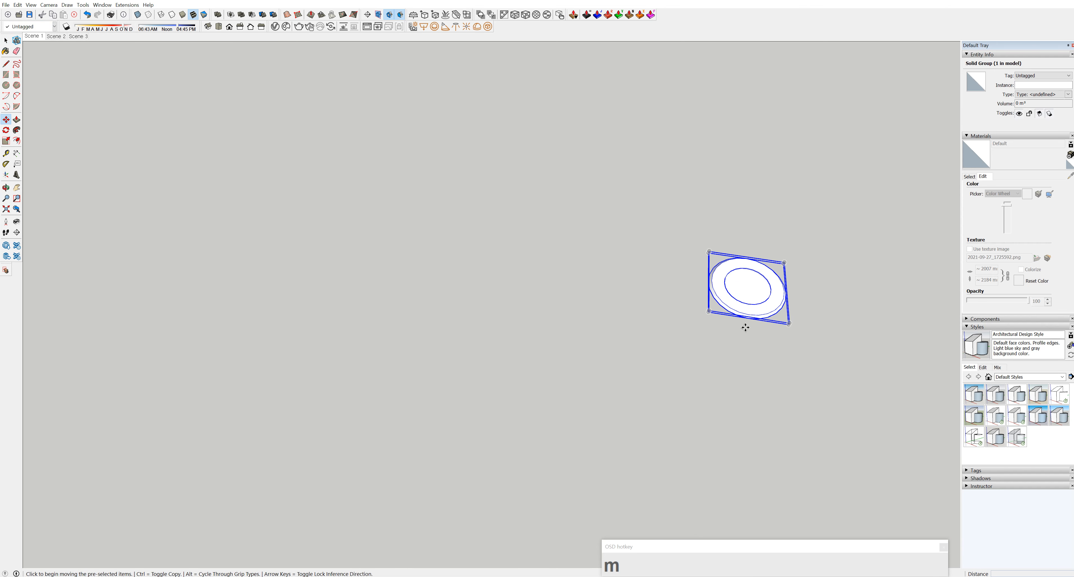
pyautogui.click(748, 321)
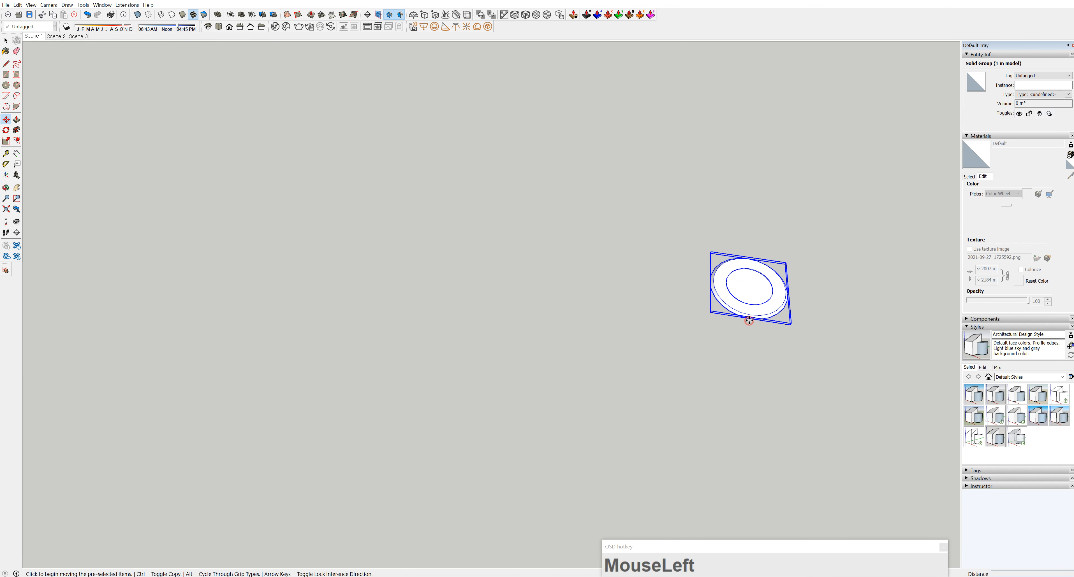
pyautogui.scroll(-3, 718, 284)
pyautogui.scroll(1, 679, 267)
pyautogui.scroll(-3, 500, 238)
pyautogui.scroll(-3, 458, 221)
pyautogui.keyDown('shift'); pyautogui.moveTo(325, 136); pyautogui.dragTo(546, 48, button='middle'); pyautogui.keyUp('shift')
pyautogui.scroll(6, 317, 240)
pyautogui.scroll(2, 342, 241)
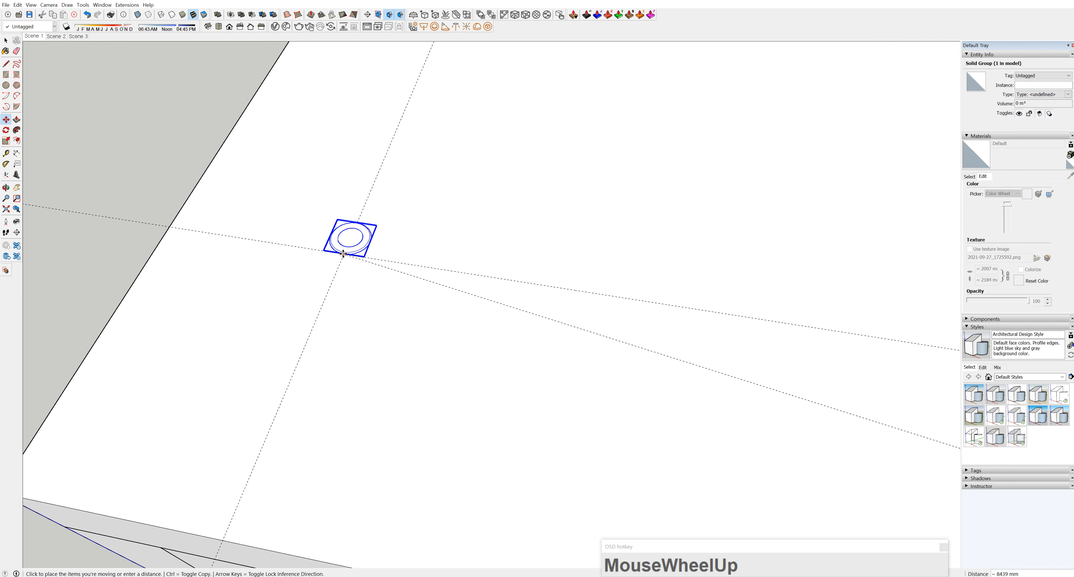
pyautogui.click(343, 253)
# - Centre the round downlight on the guide crossing, shifting it by the midpoint of its bounding edge
pyautogui.moveTo(343, 254); pyautogui.dragTo(707, 214, button='middle')
pyautogui.scroll(2, 375, 424)
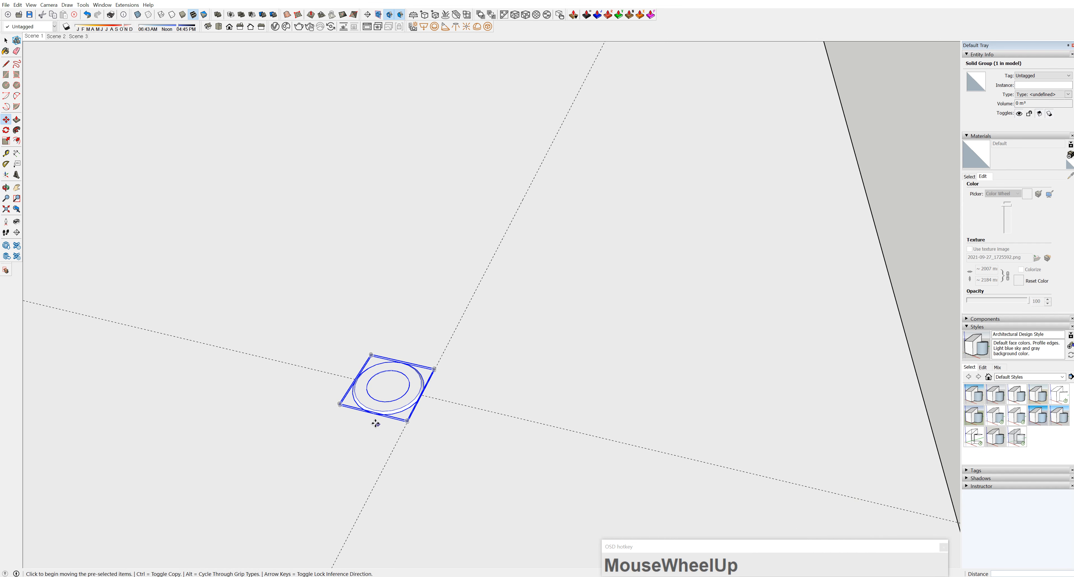
pyautogui.scroll(2, 365, 413)
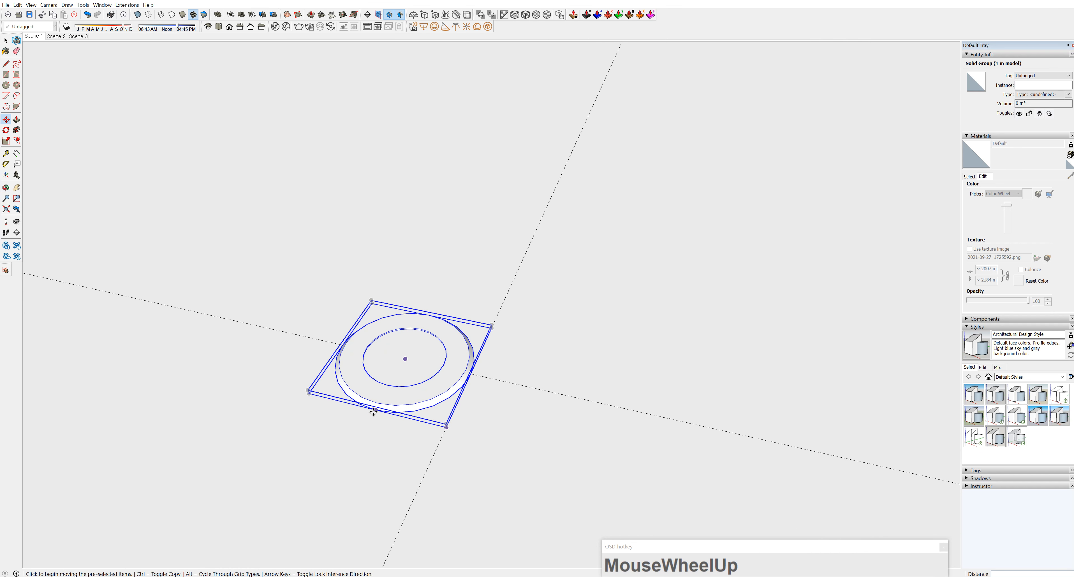
pyautogui.click(374, 412)
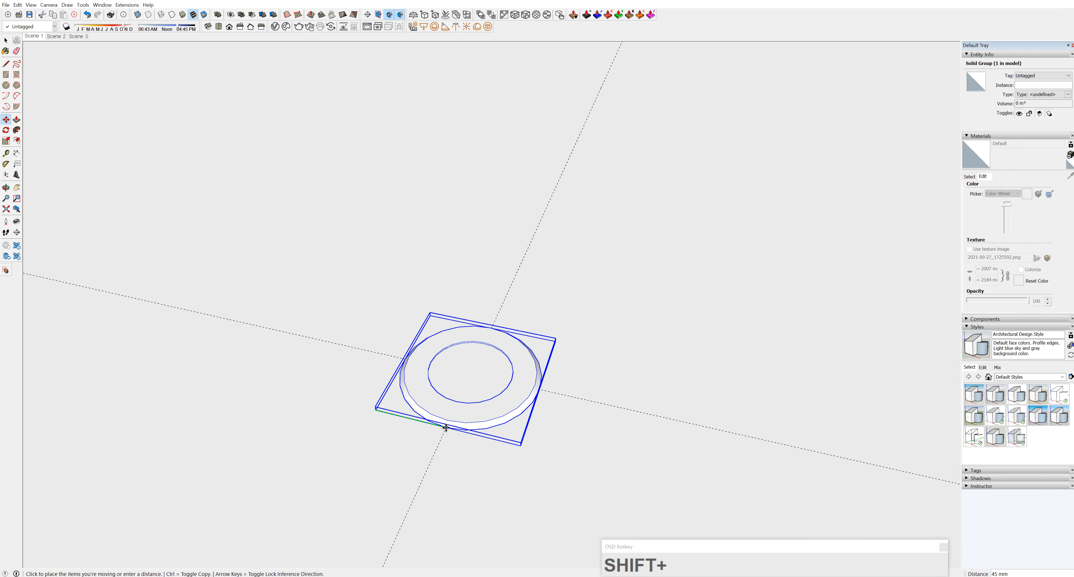
pyautogui.scroll(-5, 292, 417)
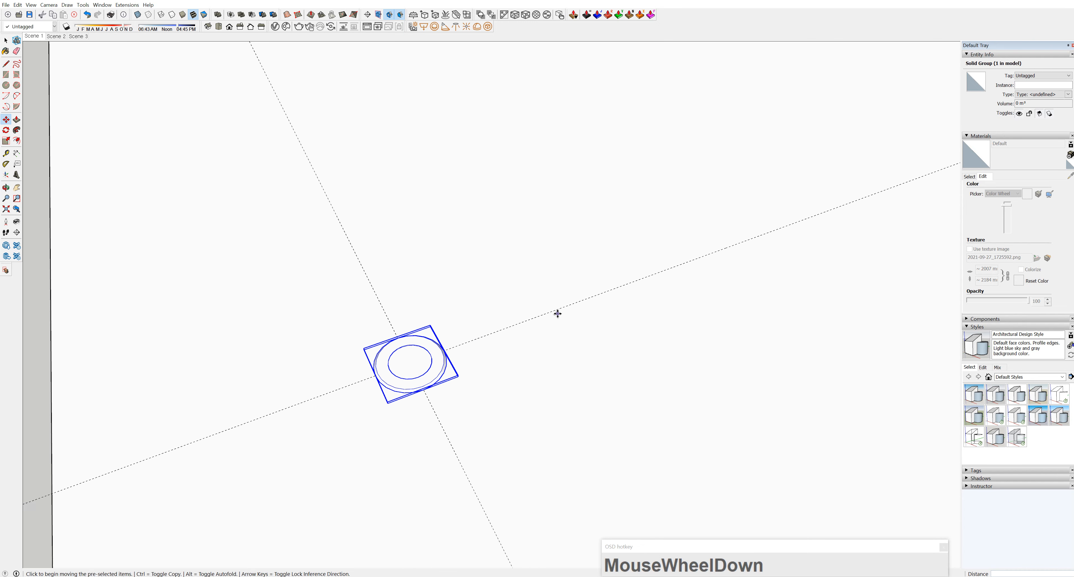
# - Copy the downlight 2200 mm along the 400 mm guide to the opposite 600 mm guide and divide the distance by 4 for five evenly spaced lights
pyautogui.moveTo(559, 314); pyautogui.dragTo(305, 350, button='middle')
pyautogui.scroll(2, 321, 338)
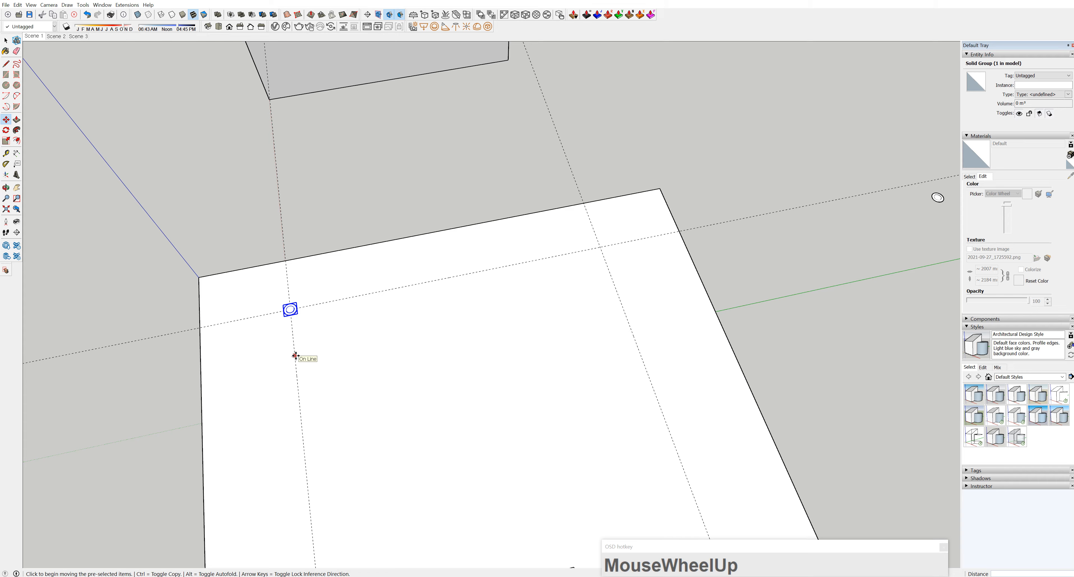
pyautogui.moveTo(295, 355); pyautogui.dragTo(316, 352)
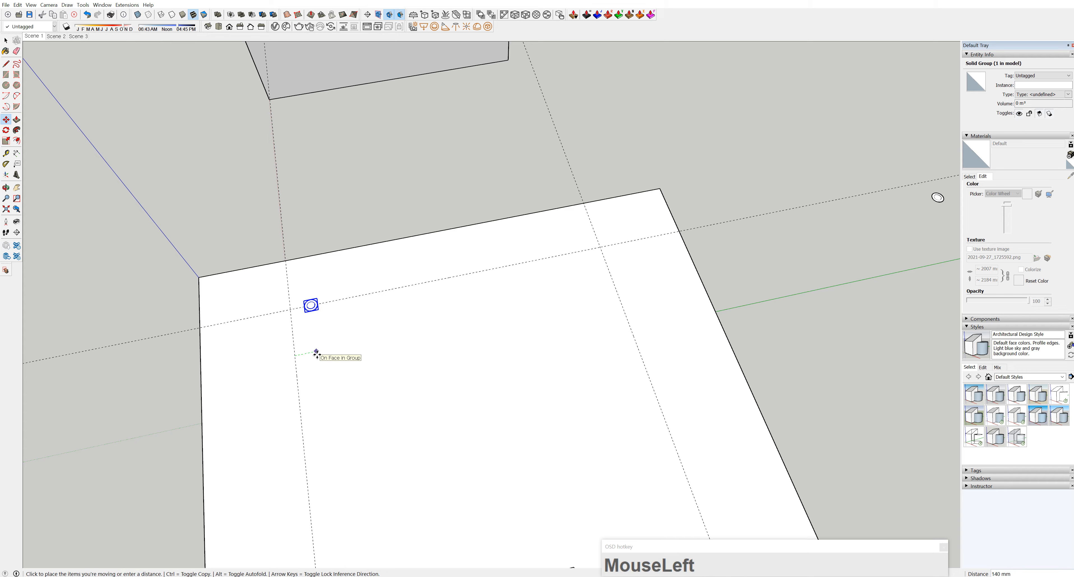
pyautogui.press('ctrl')
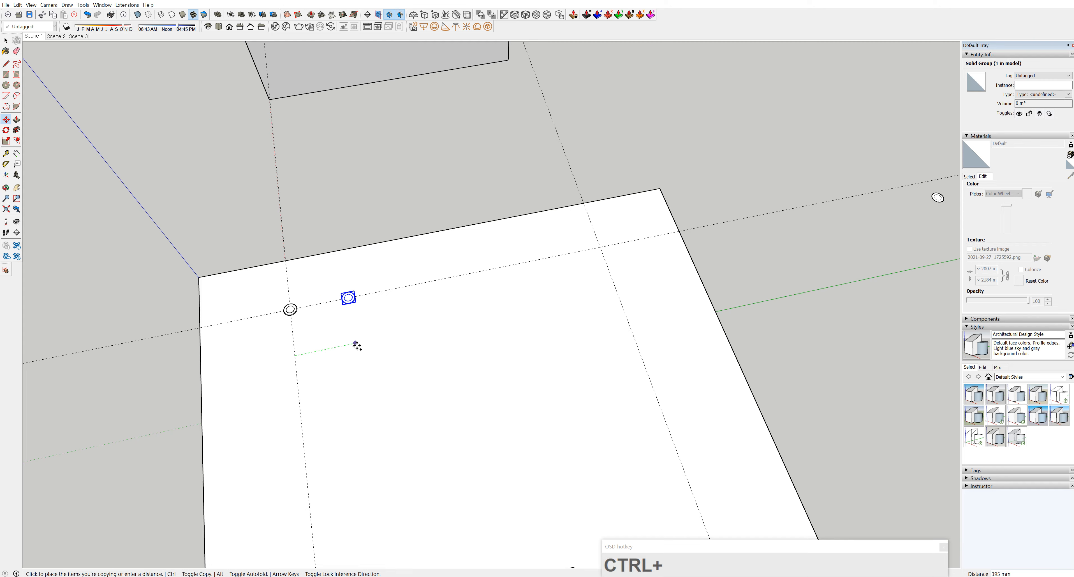
pyautogui.moveTo(357, 344); pyautogui.dragTo(599, 294)
pyautogui.click(615, 291)
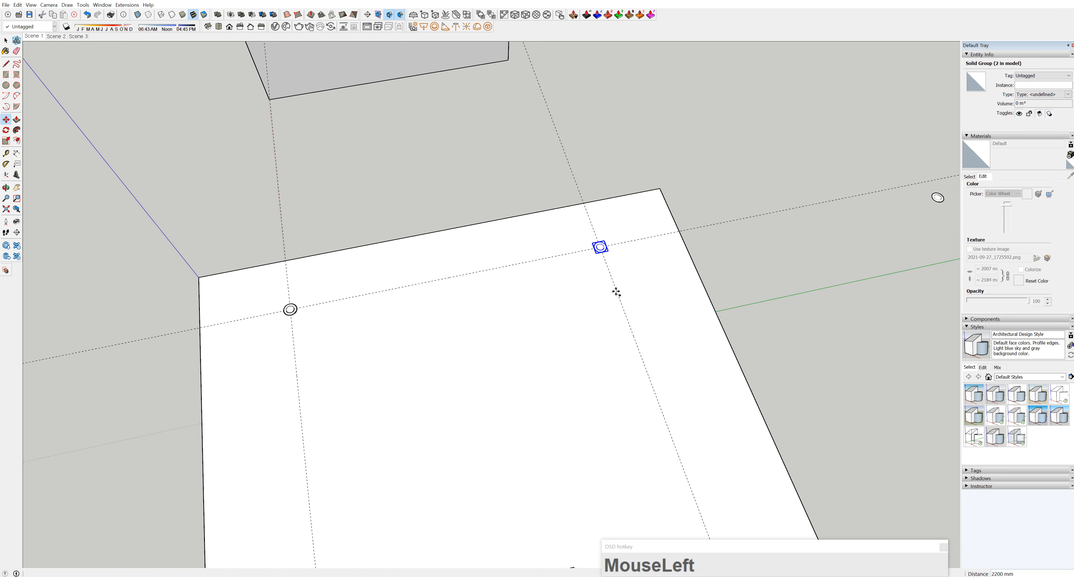
pyautogui.write('/4')
pyautogui.press('Return')
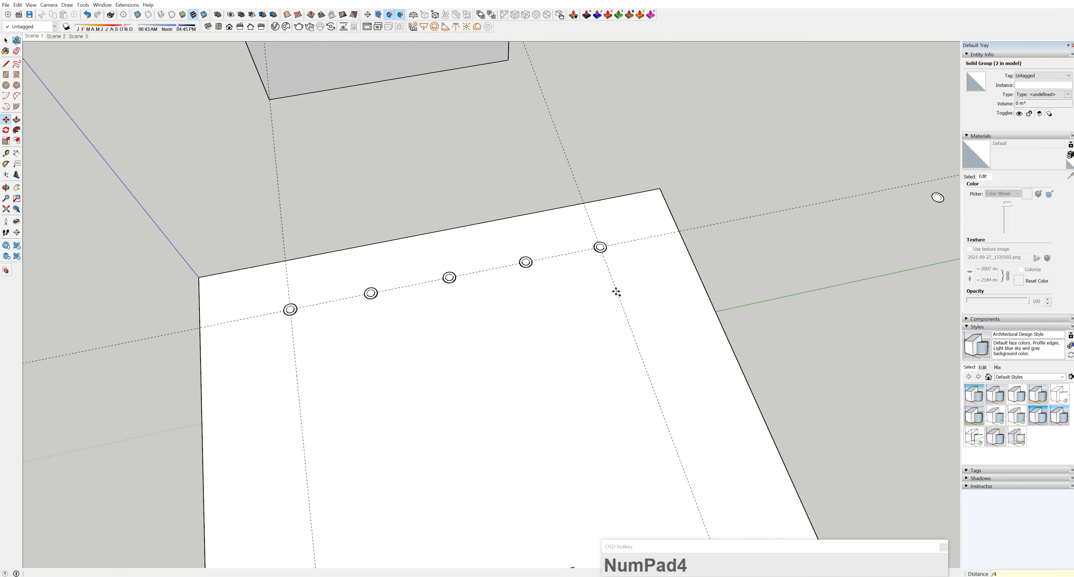
pyautogui.moveTo(536, 264); pyautogui.dragTo(444, 234, button='middle')
pyautogui.scroll(-3, 750, 242)
pyautogui.press('space')
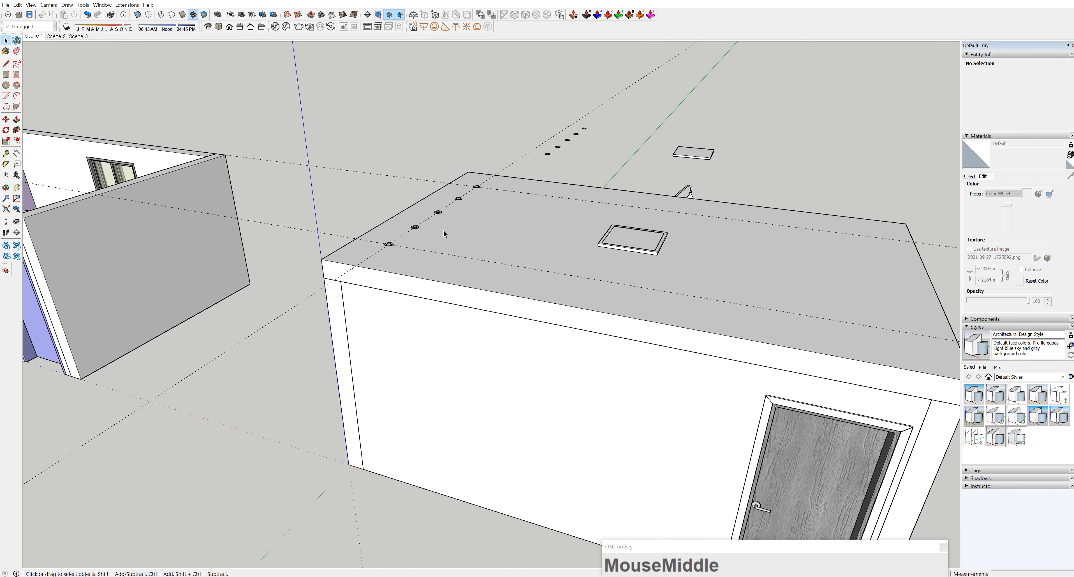
pyautogui.moveTo(423, 192); pyautogui.dragTo(595, 285, button='middle')
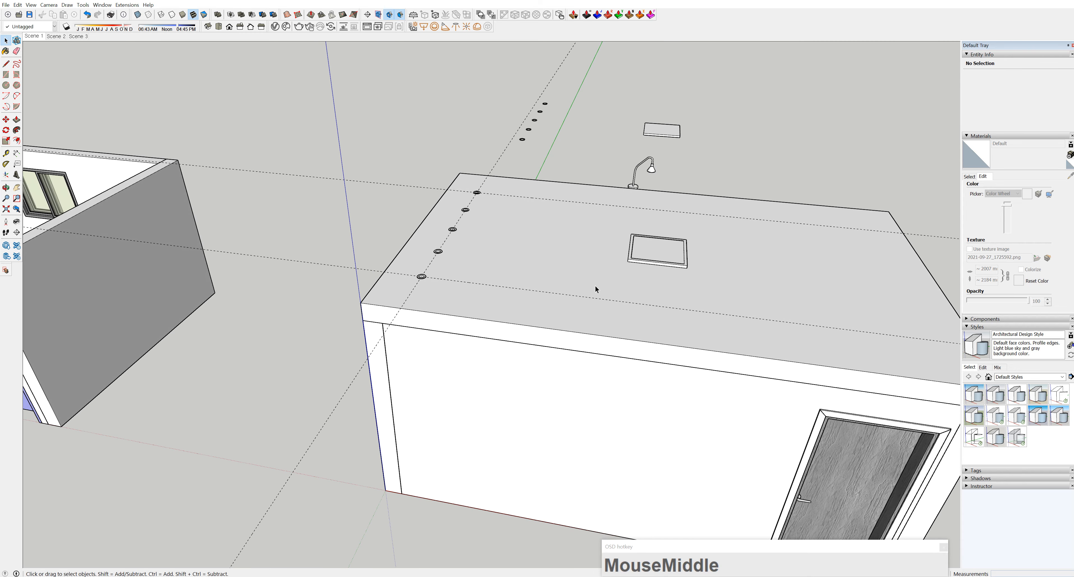
pyautogui.moveTo(641, 344); pyautogui.dragTo(453, 237, button='middle')
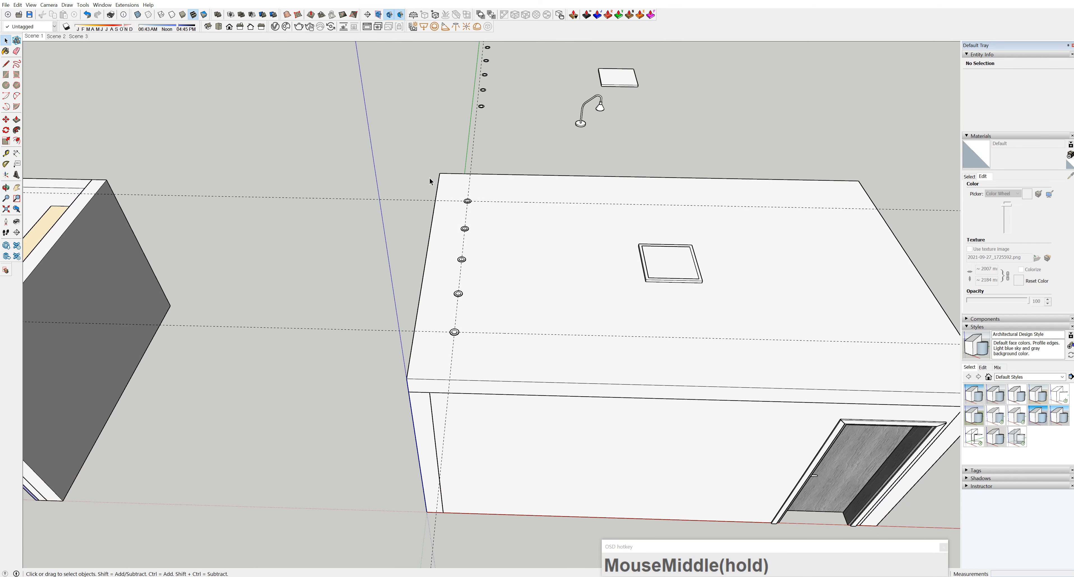
pyautogui.click(500, 249)
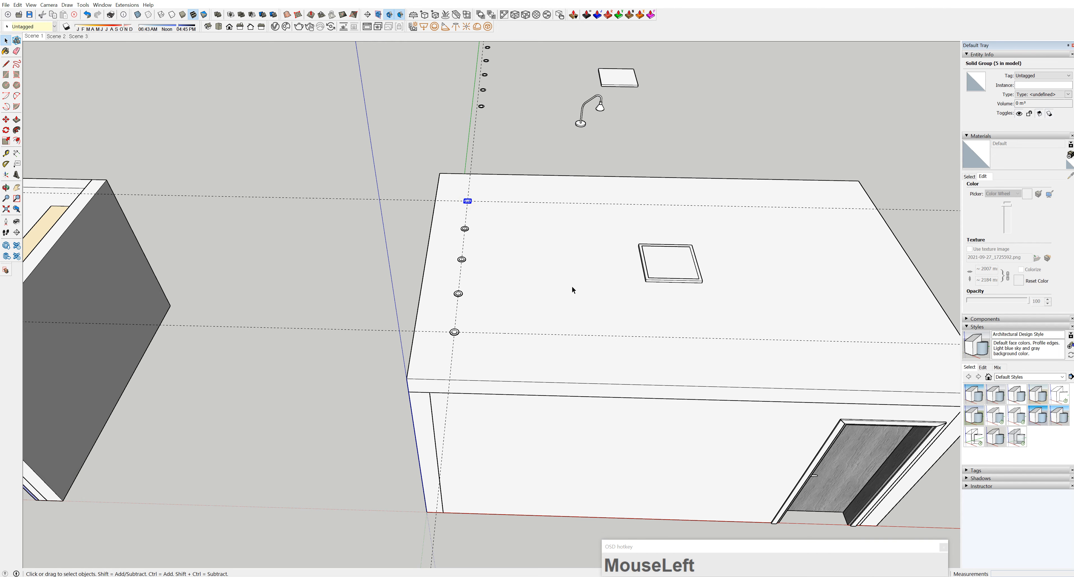
pyautogui.middleClick(517, 313)
pyautogui.moveTo(517, 312); pyautogui.dragTo(436, 326, button='middle')
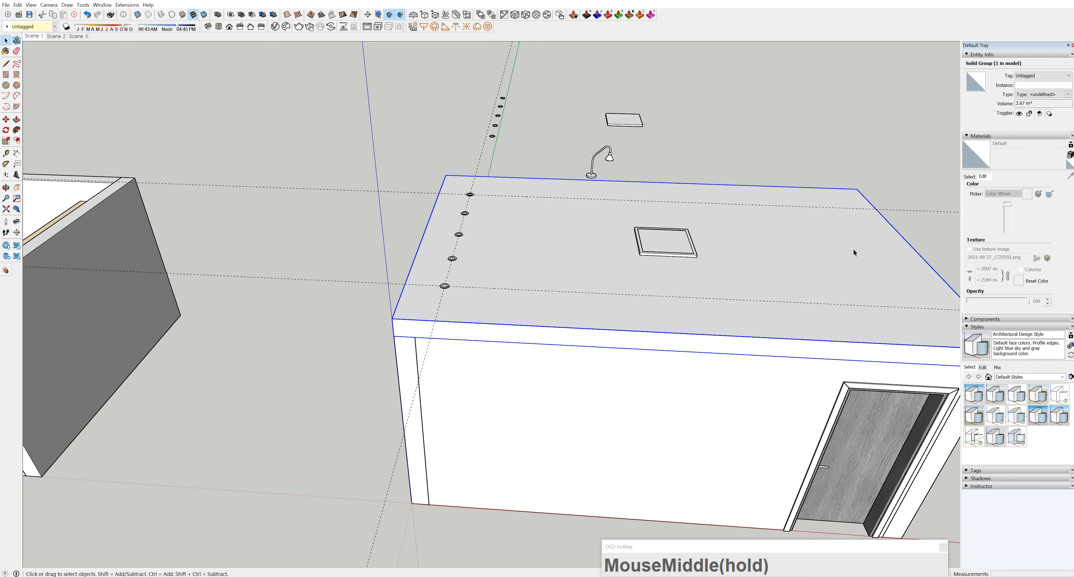
pyautogui.keyDown('shift'); pyautogui.moveTo(671, 248); pyautogui.dragTo(546, 259, button='middle'); pyautogui.keyUp('shift')
pyautogui.scroll(3, 548, 253)
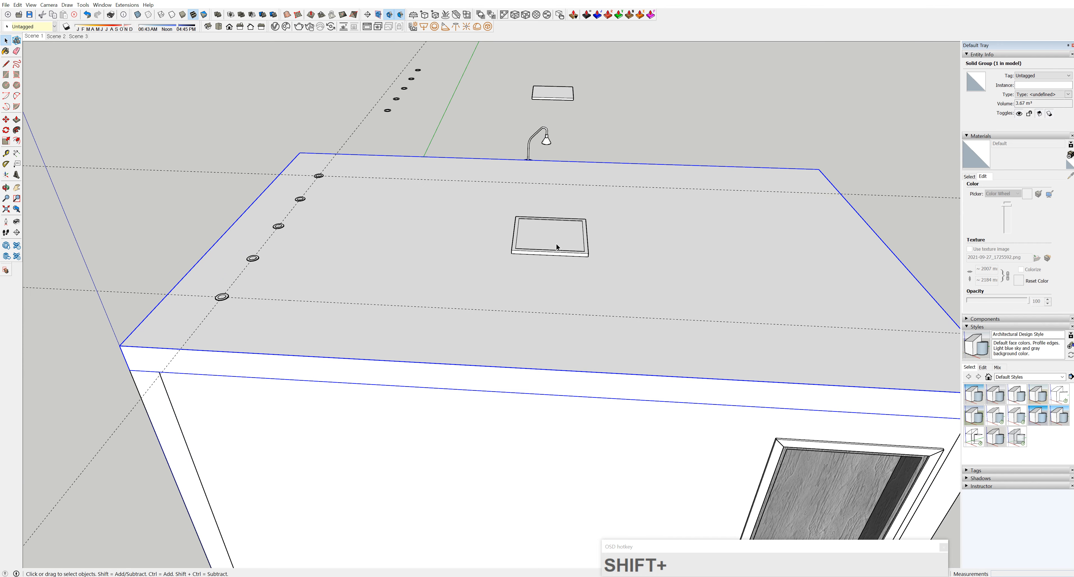
pyautogui.keyDown('shift'); pyautogui.click(549, 237); pyautogui.keyUp('shift')
pyautogui.keyDown('shift'); pyautogui.moveTo(549, 237); pyautogui.dragTo(595, 233, button='middle'); pyautogui.keyUp('shift')
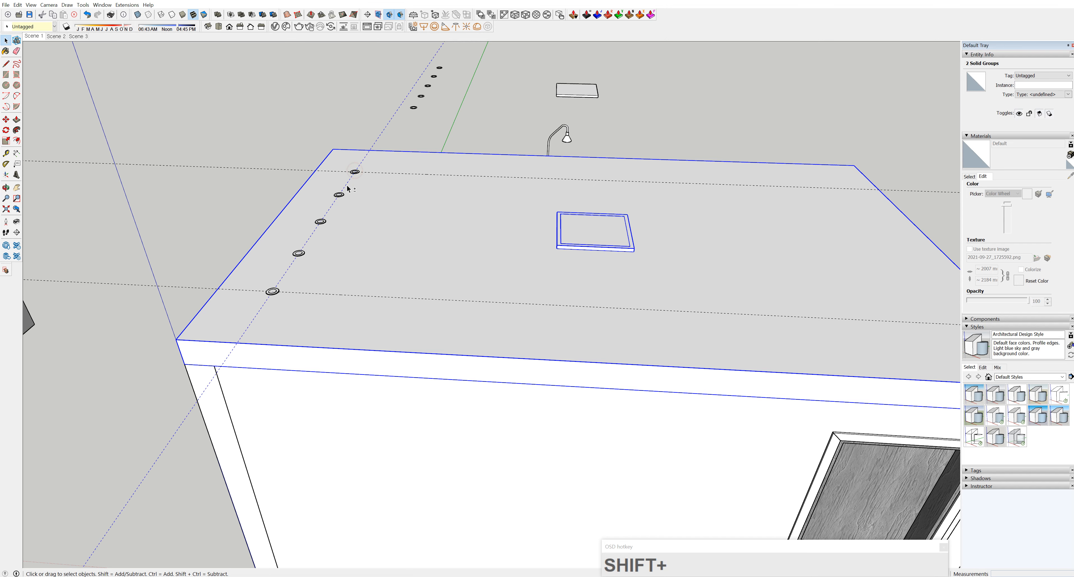
pyautogui.keyDown('shift'); pyautogui.click(340, 195); pyautogui.keyUp('shift')
pyautogui.click(359, 140)
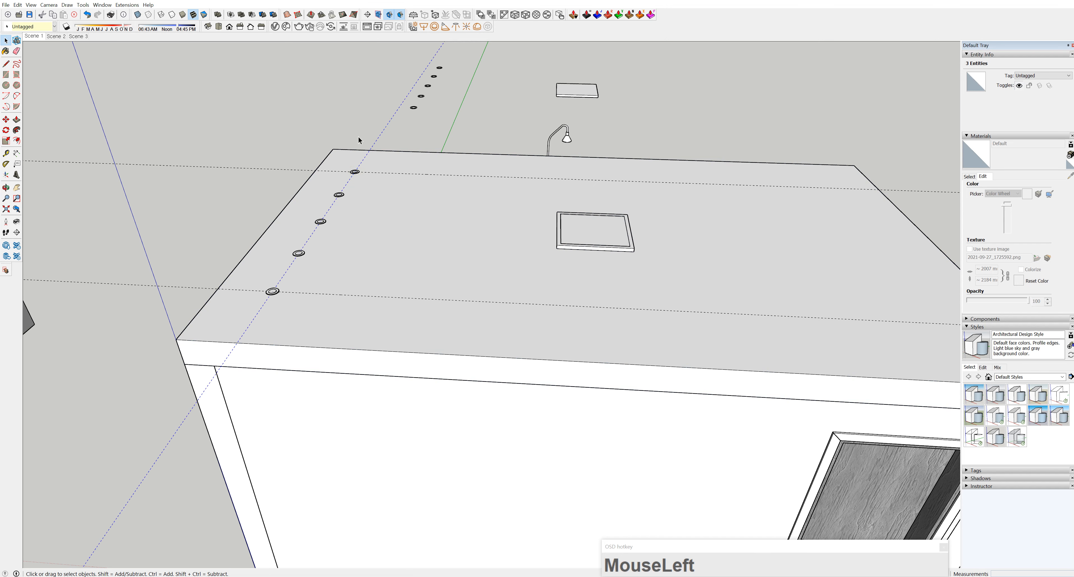
pyautogui.press('Delete')
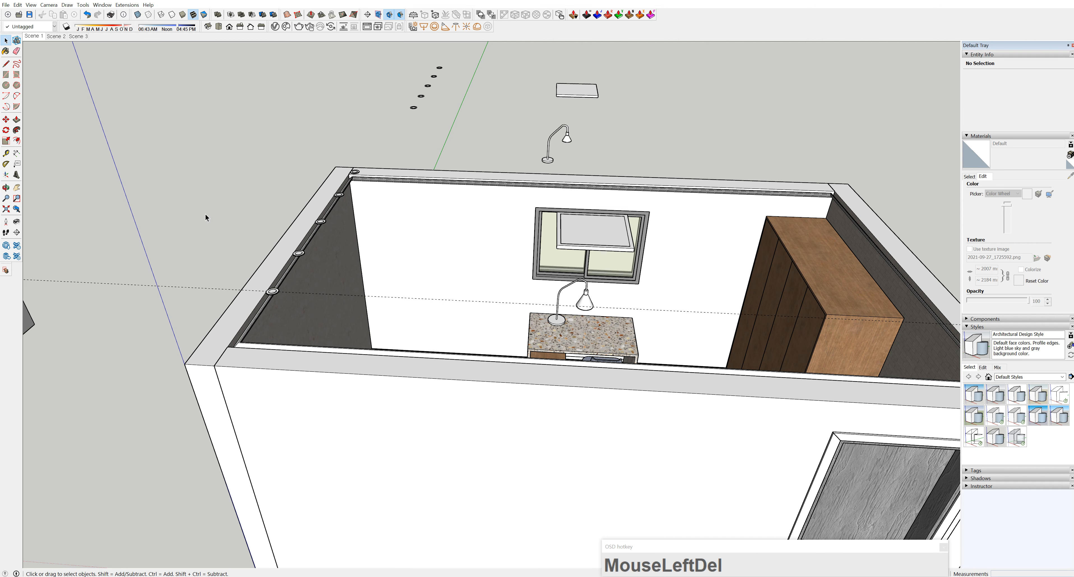
pyautogui.hotkey('ctrl', 'z')
# - Delete the construction guides used to lay out the downlights on the ceiling slab
pyautogui.click(218, 167)
pyautogui.press('Delete')
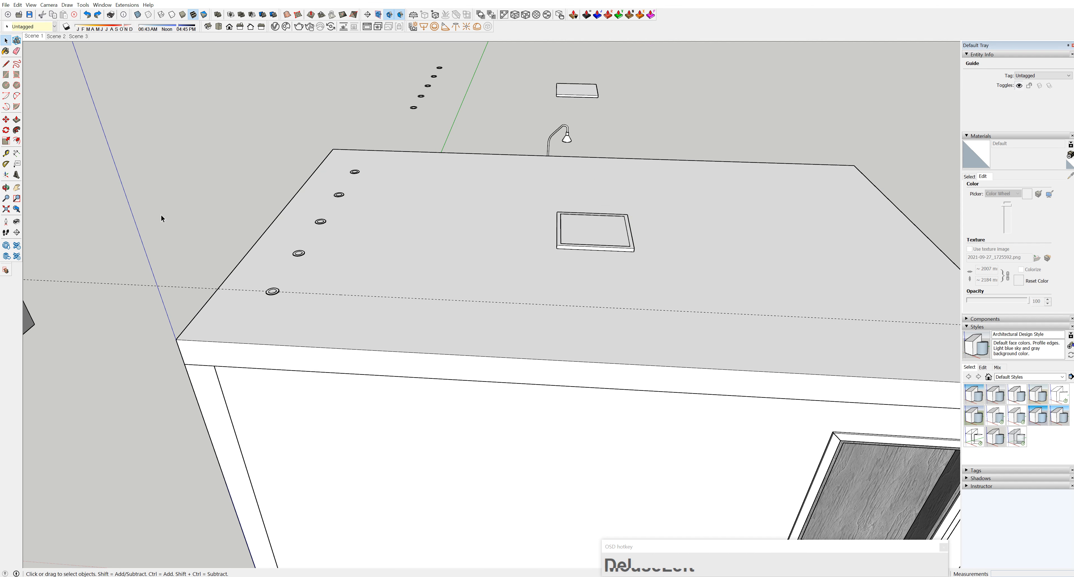
pyautogui.press('Delete')
# - Flip the ceiling slab, five downlights and panel light together vertically about their centre with a blue-axis scale of -1
pyautogui.moveTo(120, 298); pyautogui.dragTo(179, 191, button='middle')
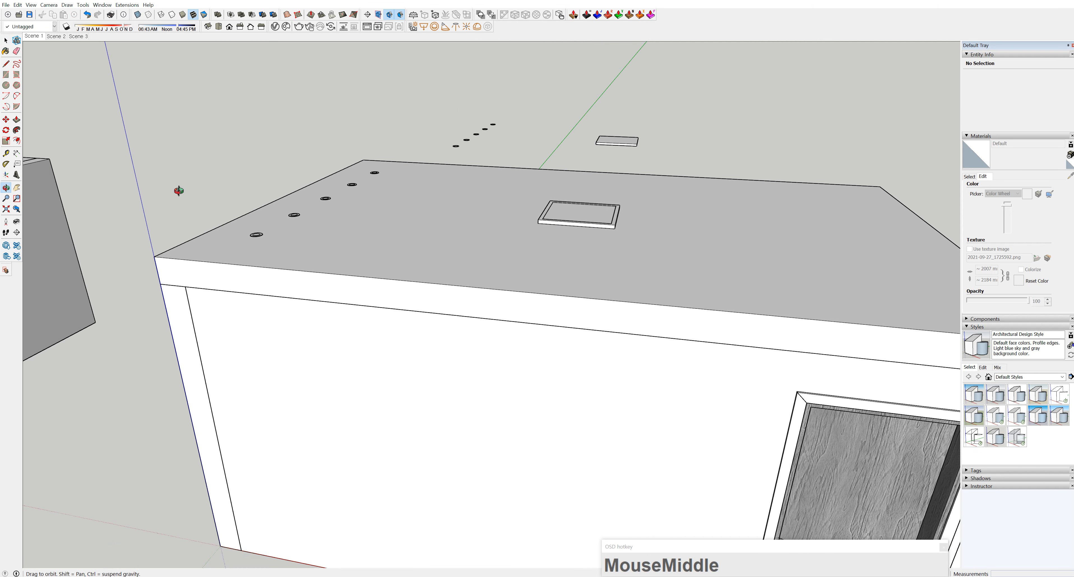
pyautogui.moveTo(198, 158); pyautogui.dragTo(387, 266)
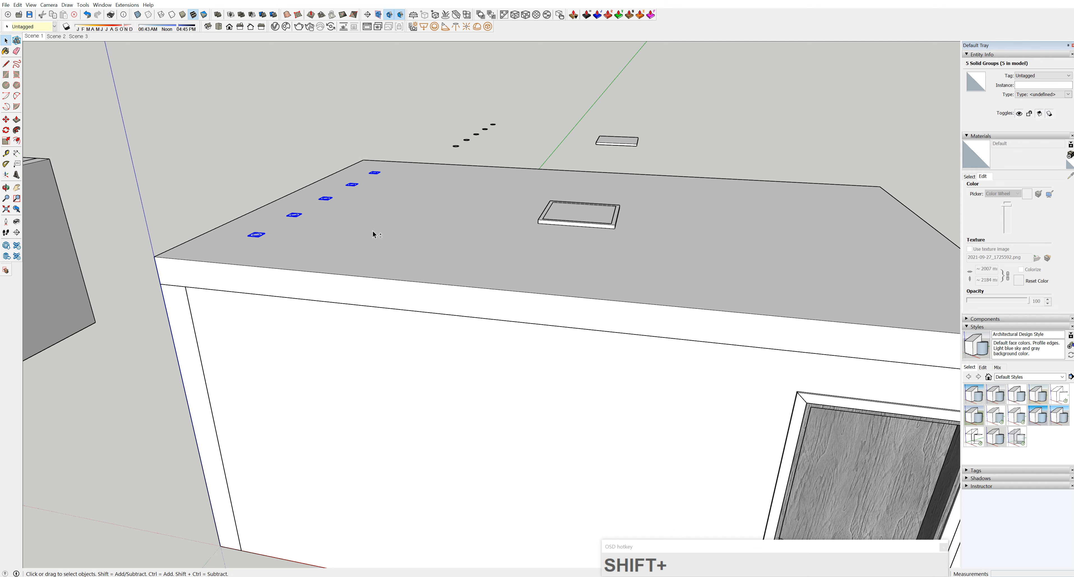
pyautogui.keyDown('shift'); pyautogui.click(382, 246); pyautogui.keyUp('shift')
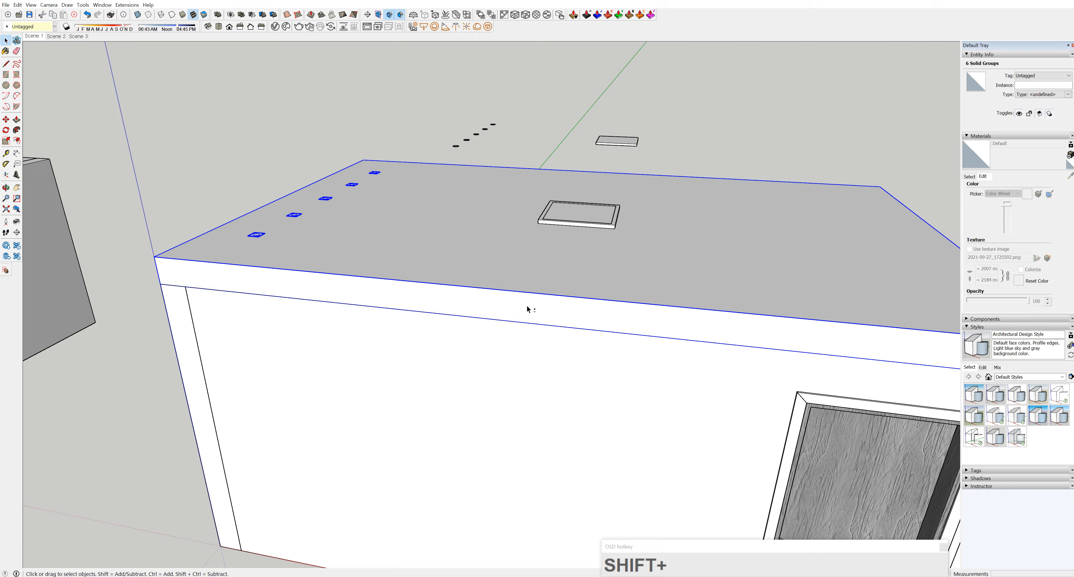
pyautogui.keyDown('shift'); pyautogui.click(579, 216); pyautogui.keyUp('shift')
pyautogui.moveTo(606, 268); pyautogui.dragTo(577, 257, button='middle')
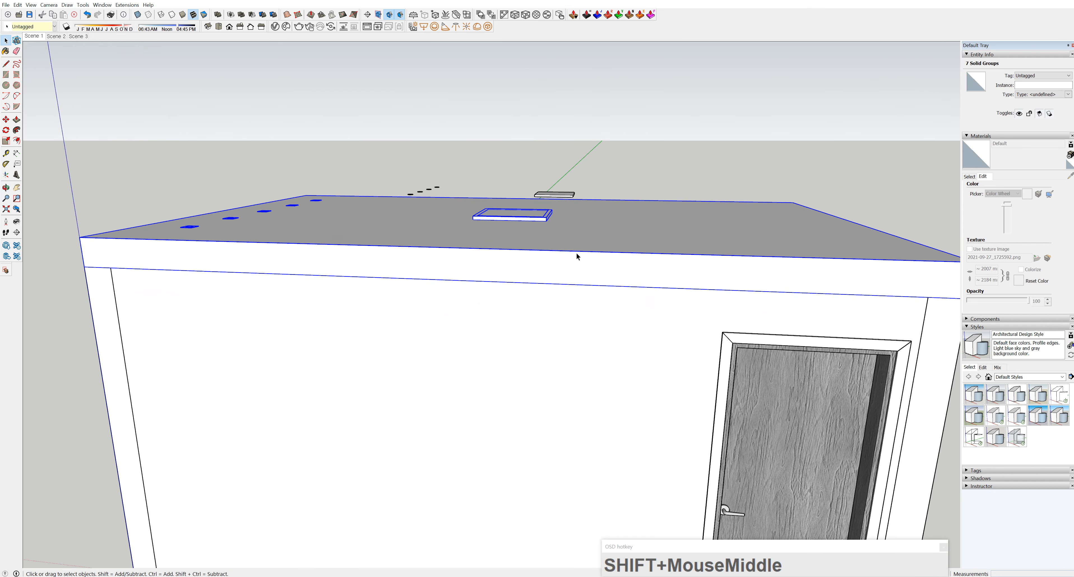
pyautogui.press('s')
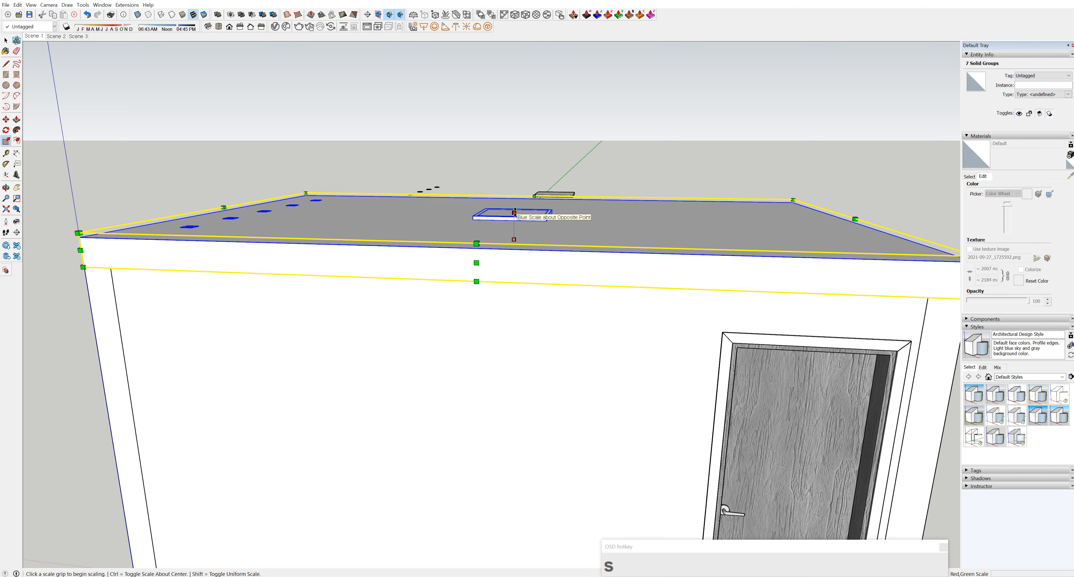
pyautogui.click(515, 213)
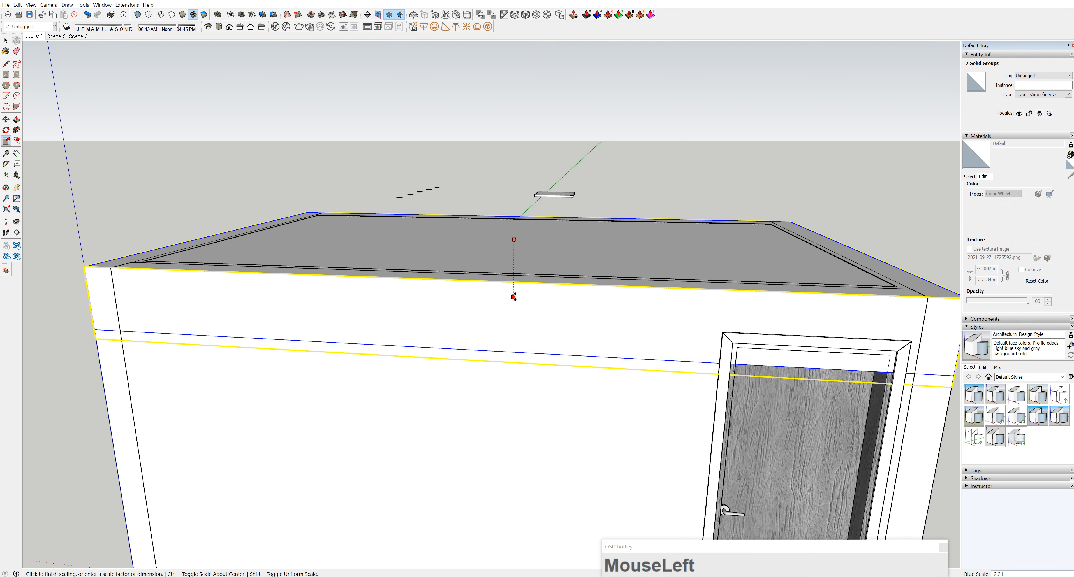
pyautogui.press('ctrl')
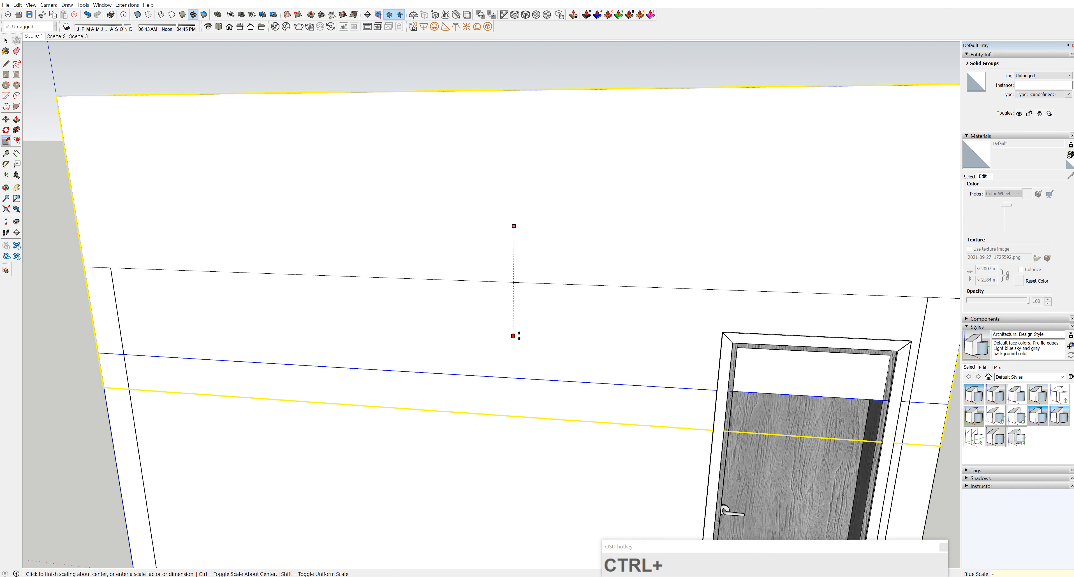
pyautogui.write('-1')
pyautogui.press('Return')
# - Move the flipped ceiling and lights down 30 mm so the slab's lower corner meets the wall's upper corner
pyautogui.moveTo(519, 338); pyautogui.dragTo(554, 263, button='middle')
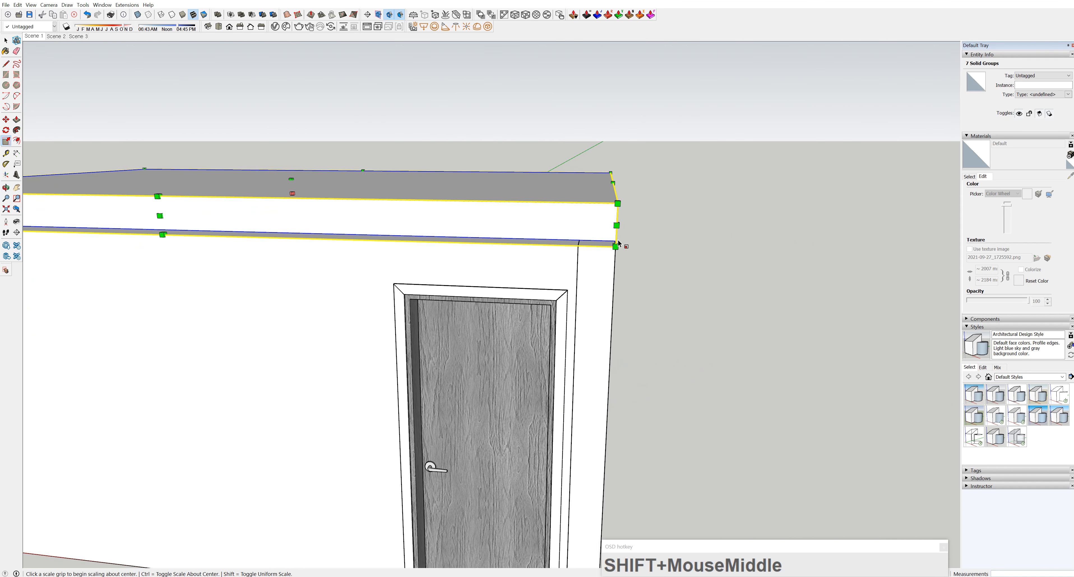
pyautogui.scroll(2, 618, 243)
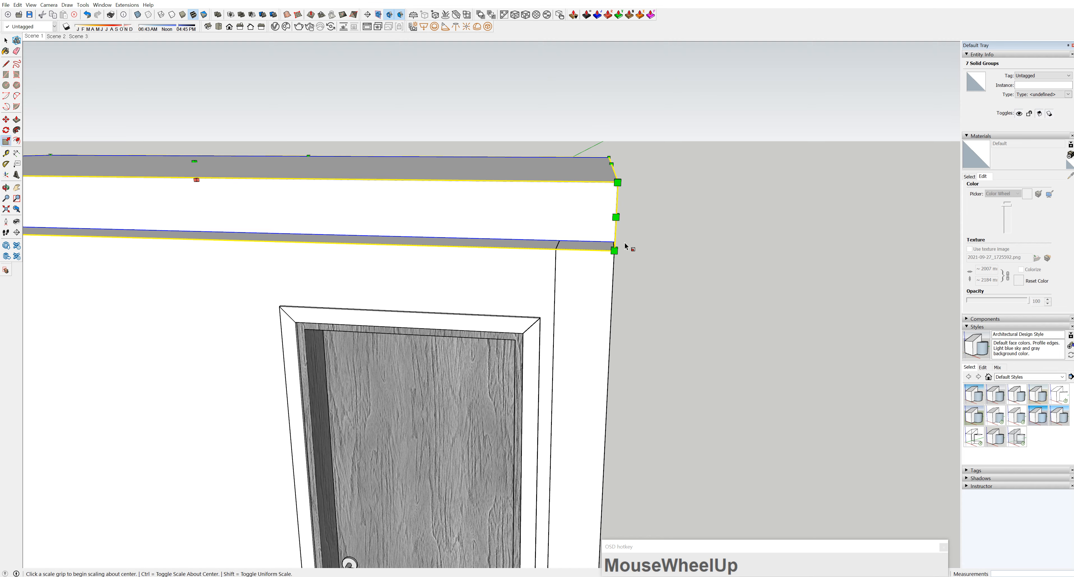
pyautogui.press('m')
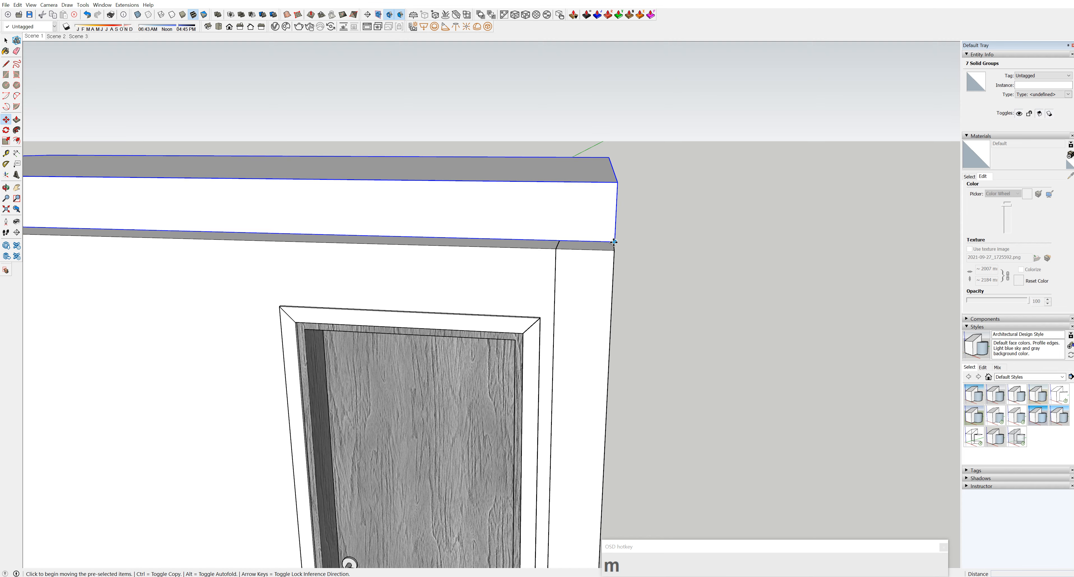
pyautogui.moveTo(614, 242); pyautogui.dragTo(614, 248)
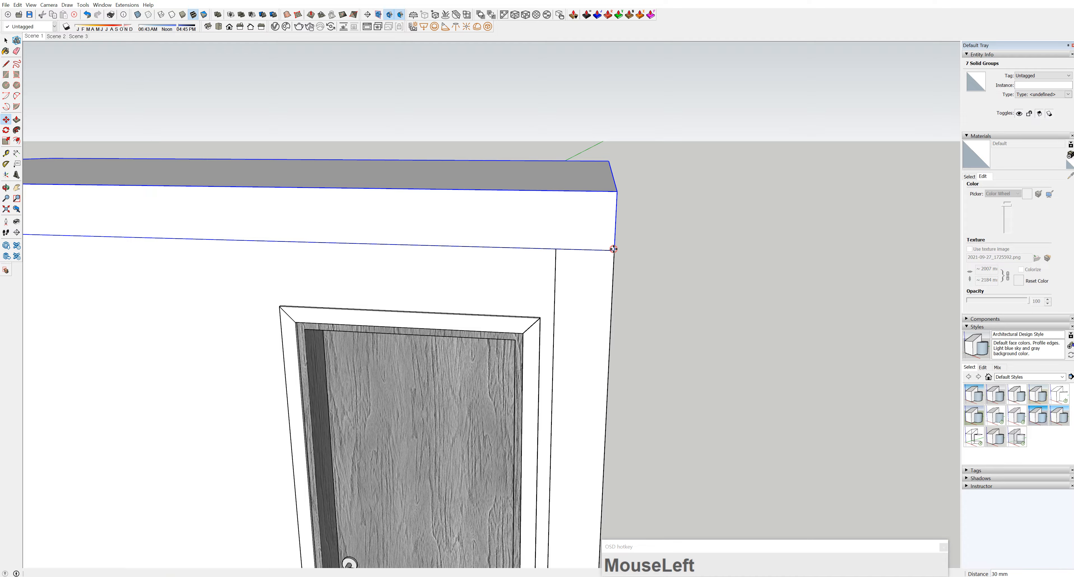
# - Examine the ceiling downlights, panel light and desk lamp from inside the bedroom
pyautogui.moveTo(609, 250)
pyautogui.mouseDown(button='middle')
pyautogui.moveTo(570, 302)
pyautogui.moveTo(505, 290)
pyautogui.moveTo(527, 296)
pyautogui.moveTo(587, 247)
pyautogui.moveTo(592, 261)
pyautogui.mouseUp(button='middle')
pyautogui.scroll(-2, 527, 297)
pyautogui.scroll(-2, 527, 297)
pyautogui.scroll(3, 611, 316)
pyautogui.moveTo(611, 315); pyautogui.dragTo(686, 379, button='middle')
pyautogui.scroll(2, 686, 378)
pyautogui.scroll(2, 686, 379)
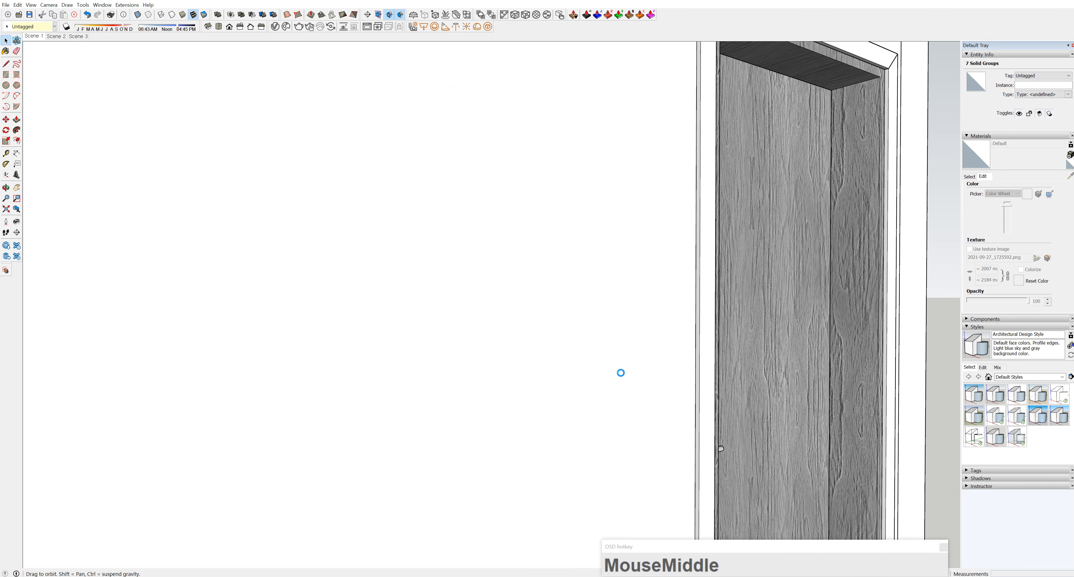
pyautogui.moveTo(621, 371); pyautogui.dragTo(653, 347, button='middle')
pyautogui.keyDown('shift'); pyautogui.moveTo(329, 255); pyautogui.dragTo(575, 304, button='middle'); pyautogui.keyUp('shift')
pyautogui.scroll(2, 246, 165)
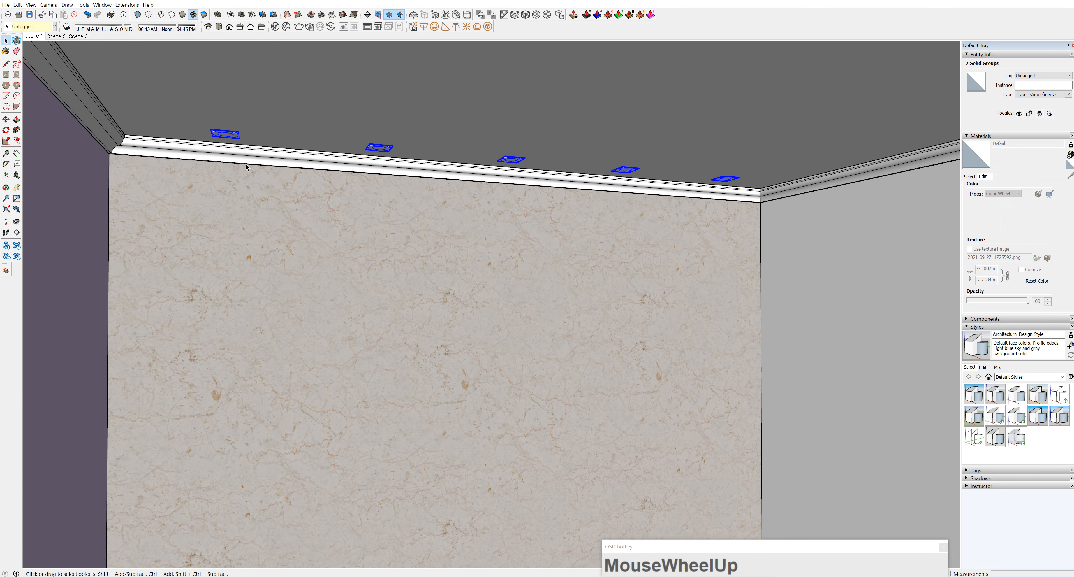
pyautogui.scroll(3, 239, 158)
pyautogui.click(227, 127)
pyautogui.moveTo(228, 126); pyautogui.dragTo(580, 157, button='middle')
pyautogui.click(535, 149)
pyautogui.keyDown('shift'); pyautogui.moveTo(660, 248); pyautogui.dragTo(198, 178, button='middle'); pyautogui.keyUp('shift')
pyautogui.moveTo(421, 231)
pyautogui.mouseDown(button='middle')
pyautogui.moveTo(729, 266)
pyautogui.moveTo(214, 377)
pyautogui.moveTo(715, 256)
pyautogui.moveTo(898, 322)
pyautogui.moveTo(407, 292)
pyautogui.moveTo(611, 304)
pyautogui.moveTo(643, 343)
pyautogui.moveTo(405, 288)
pyautogui.moveTo(413, 233)
pyautogui.mouseUp(button='middle')
pyautogui.click(523, 193)
pyautogui.moveTo(528, 287); pyautogui.dragTo(512, 256, button='middle')
pyautogui.click(338, 389)
pyautogui.moveTo(338, 389); pyautogui.dragTo(54, 376, button='middle')
pyautogui.scroll(2, 263, 350)
pyautogui.moveTo(263, 349); pyautogui.dragTo(6, 389, button='middle')
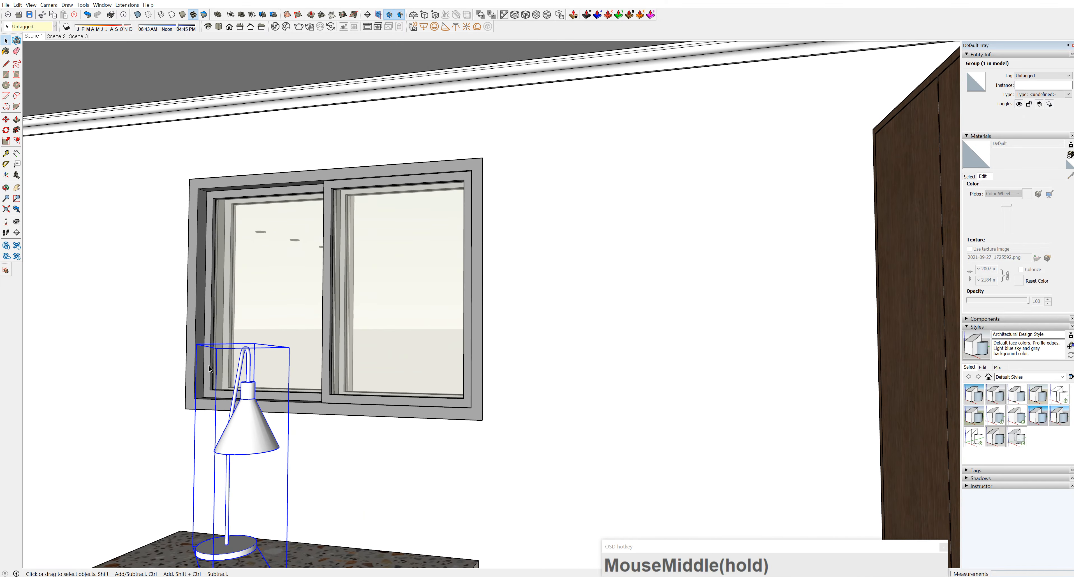
# - Hide the ceiling slab to open the room to view from above
pyautogui.click(374, 65)
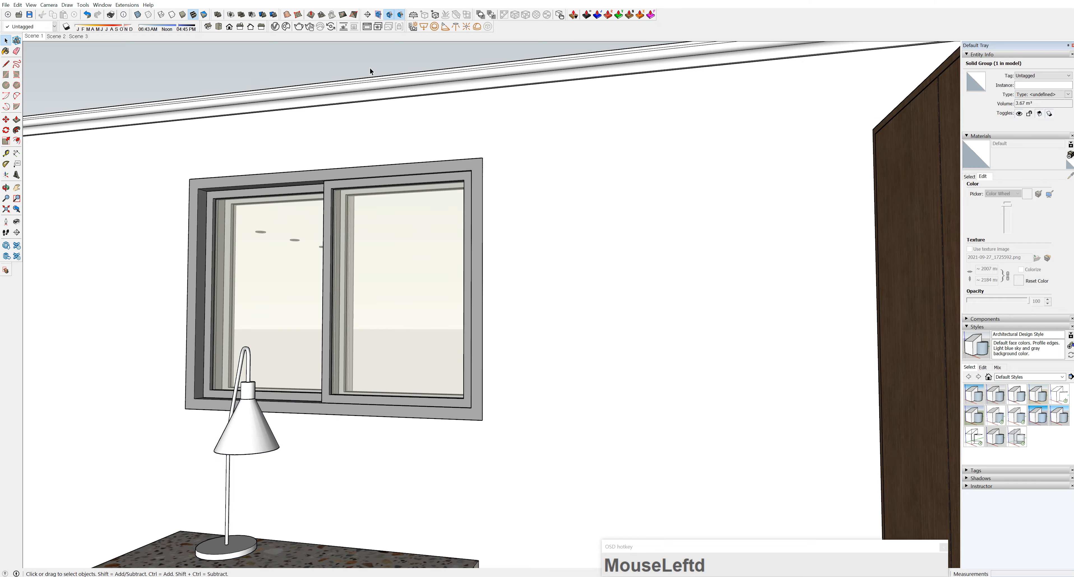
pyautogui.moveTo(370, 68)
pyautogui.mouseDown(button='middle')
pyautogui.moveTo(422, 363)
pyautogui.moveTo(431, 253)
pyautogui.mouseUp(button='middle')
pyautogui.click(431, 254)
pyautogui.scroll(-3, 431, 254)
pyautogui.scroll(3, 415, 222)
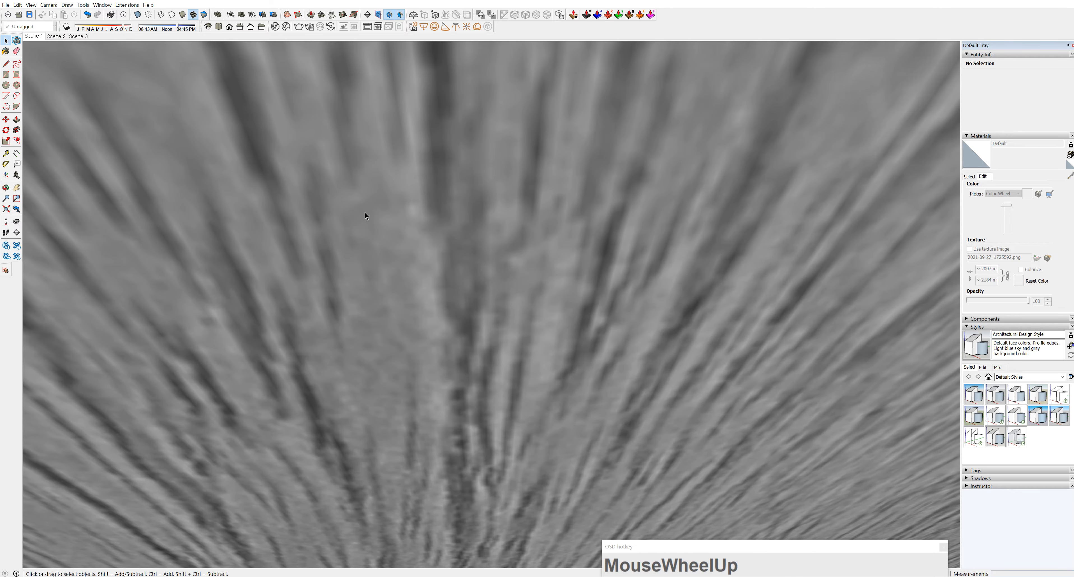
pyautogui.scroll(-3, 594, 289)
pyautogui.scroll(-8, 544, 324)
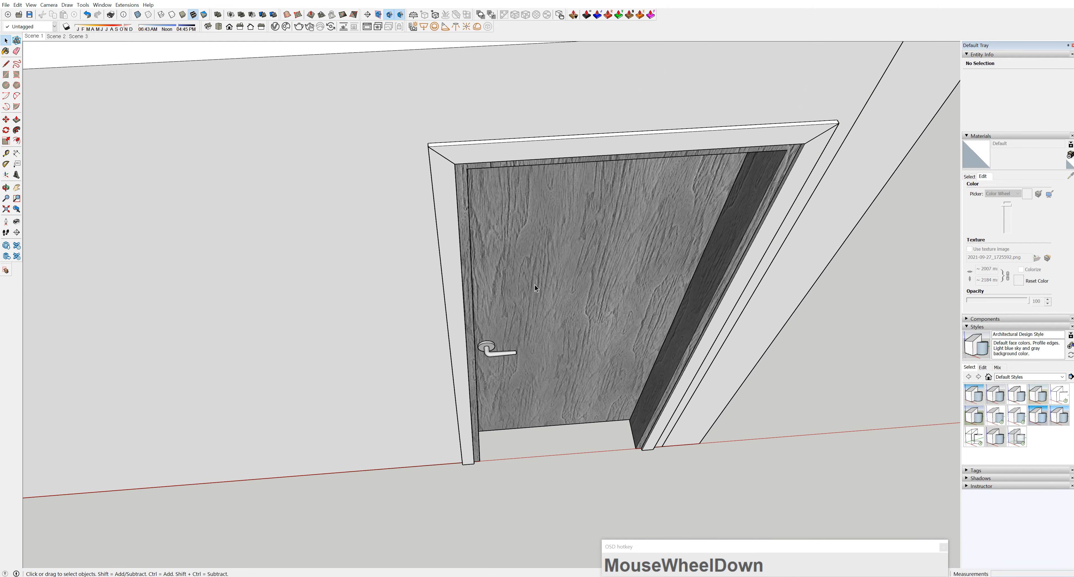
# - Examine the panel light, downlight row and furniture from above through the open ceiling
pyautogui.moveTo(535, 284); pyautogui.dragTo(781, 375, button='middle')
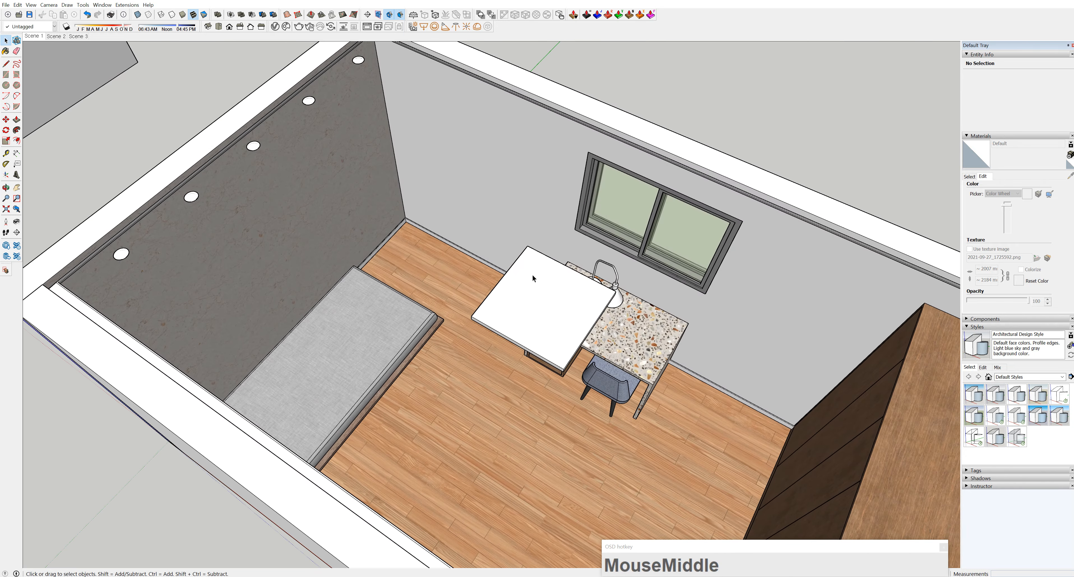
pyautogui.moveTo(533, 278); pyautogui.dragTo(803, 256, button='middle')
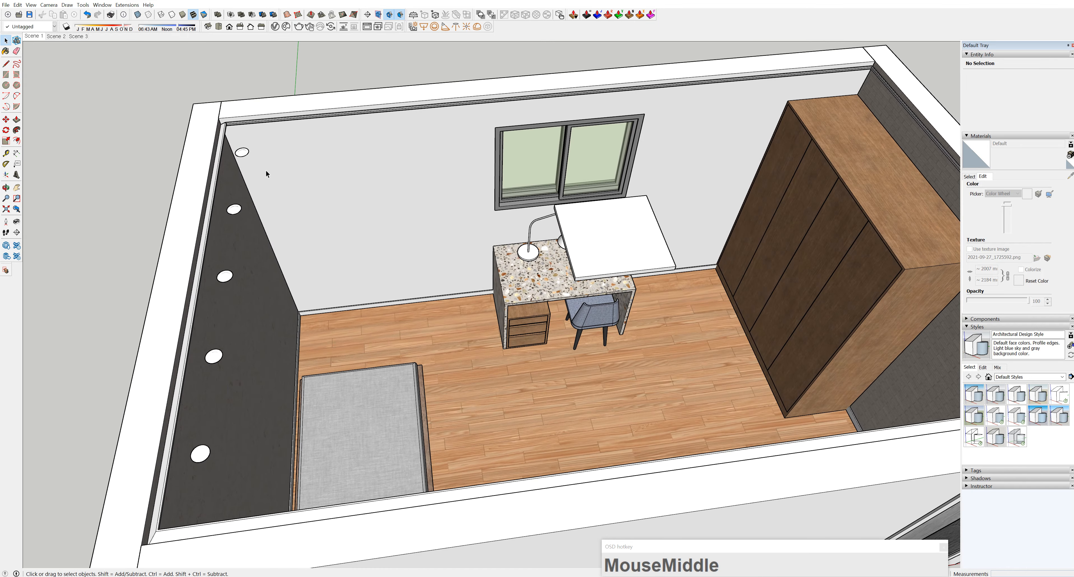
pyautogui.moveTo(266, 174); pyautogui.dragTo(552, 407, button='middle')
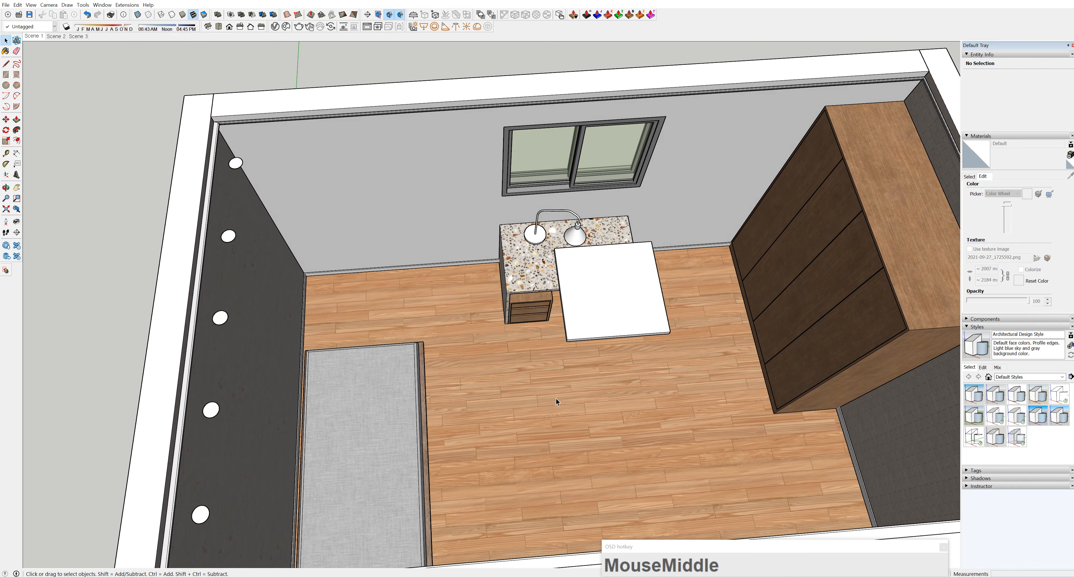
pyautogui.moveTo(659, 386); pyautogui.dragTo(604, 315, button='middle')
pyautogui.moveTo(507, 307); pyautogui.dragTo(476, 304, button='middle')
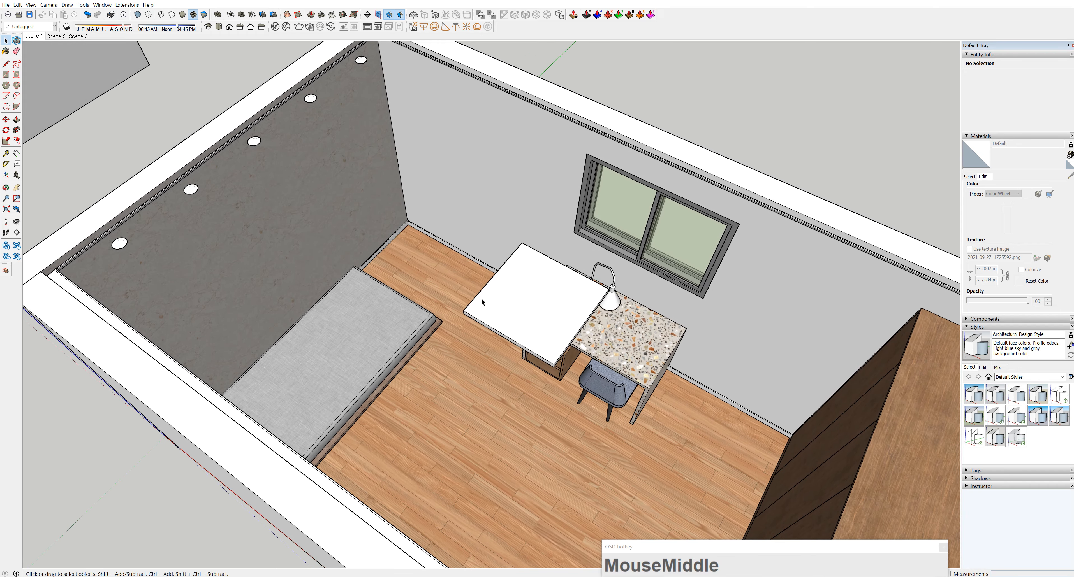
pyautogui.moveTo(485, 291); pyautogui.dragTo(513, 247, button='middle')
pyautogui.click(513, 247)
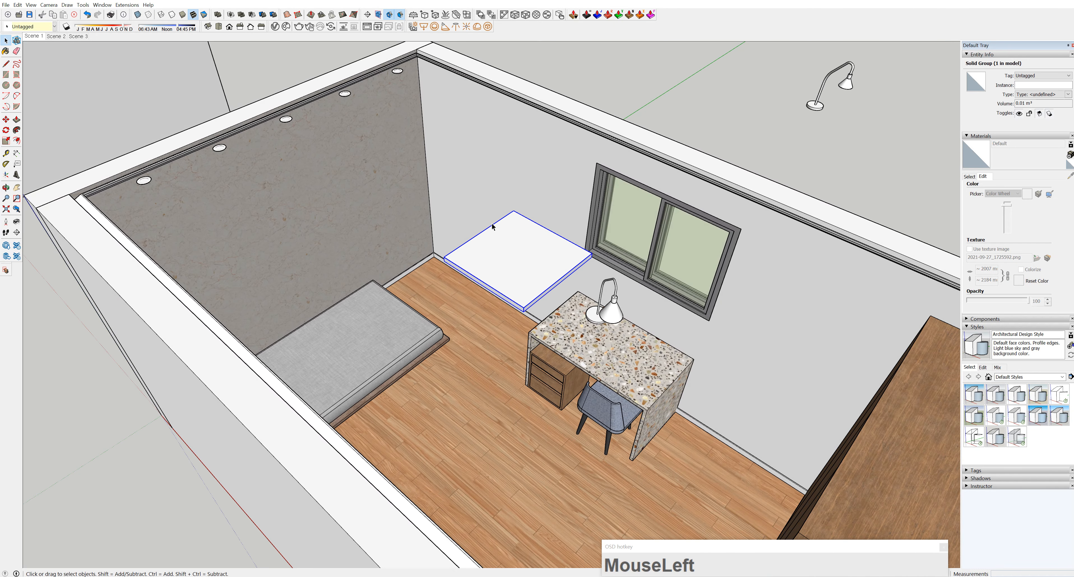
pyautogui.moveTo(480, 208); pyautogui.dragTo(678, 321, button='middle')
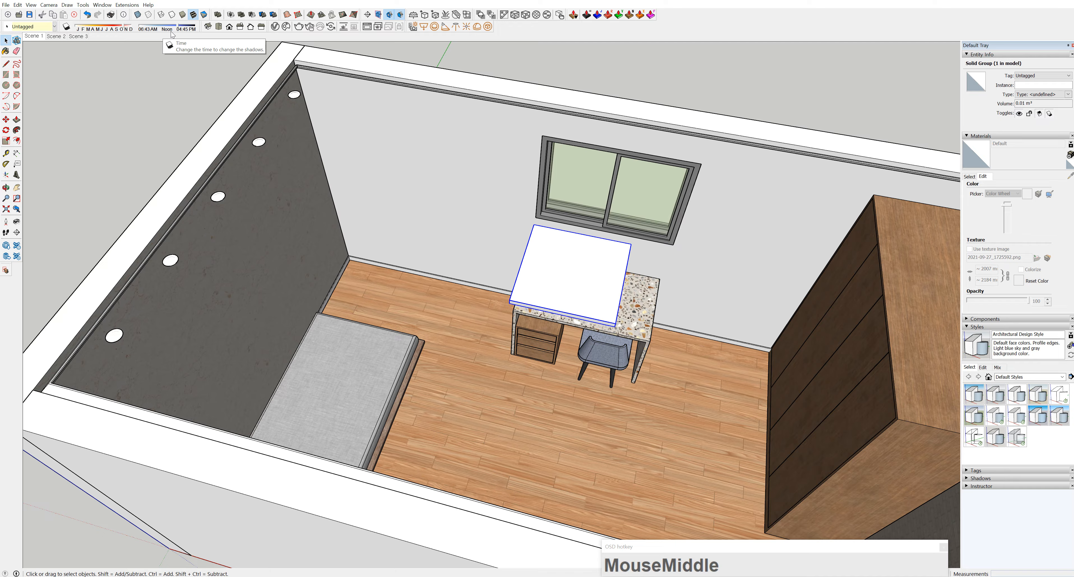
pyautogui.click(95, 5)
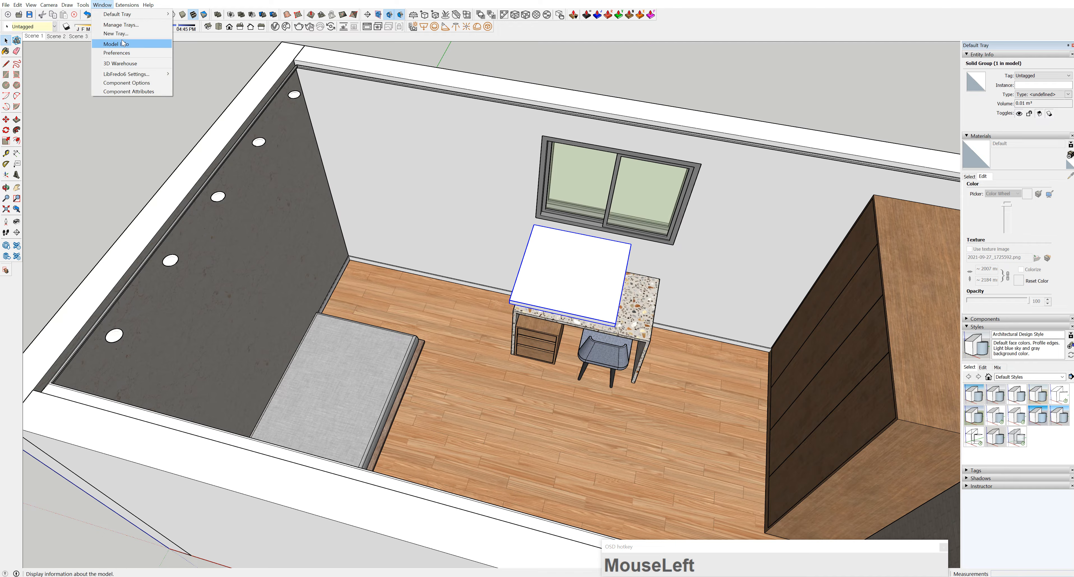
pyautogui.moveTo(67, 5)
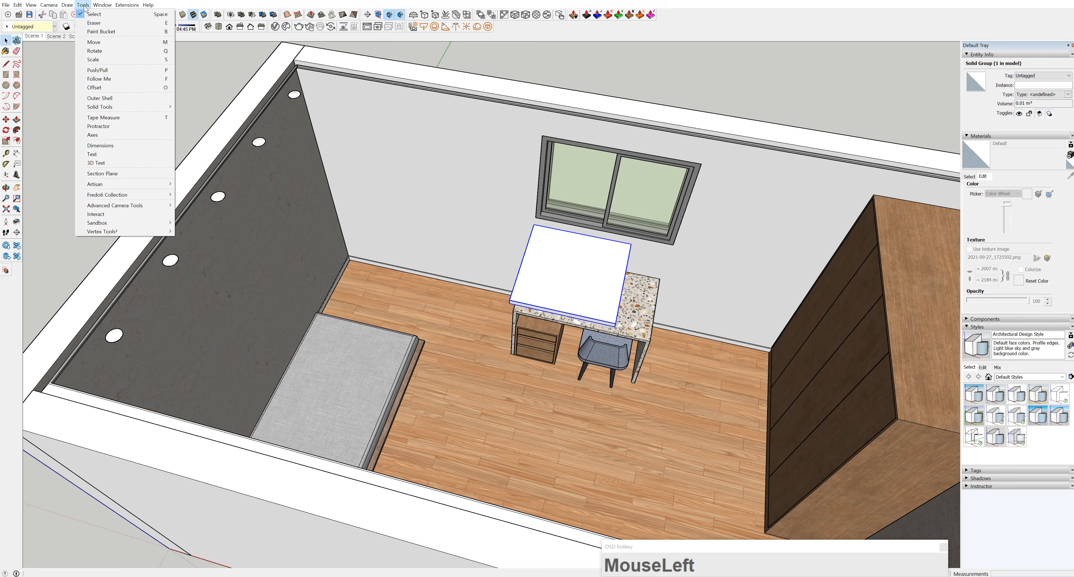
pyautogui.moveTo(17, 5)
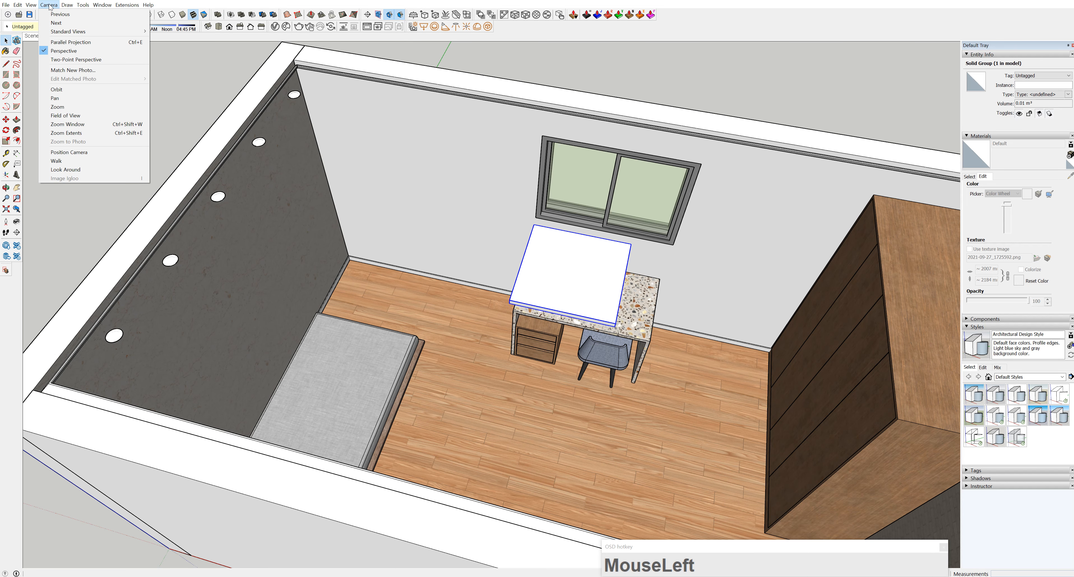
pyautogui.moveTo(119, 8)
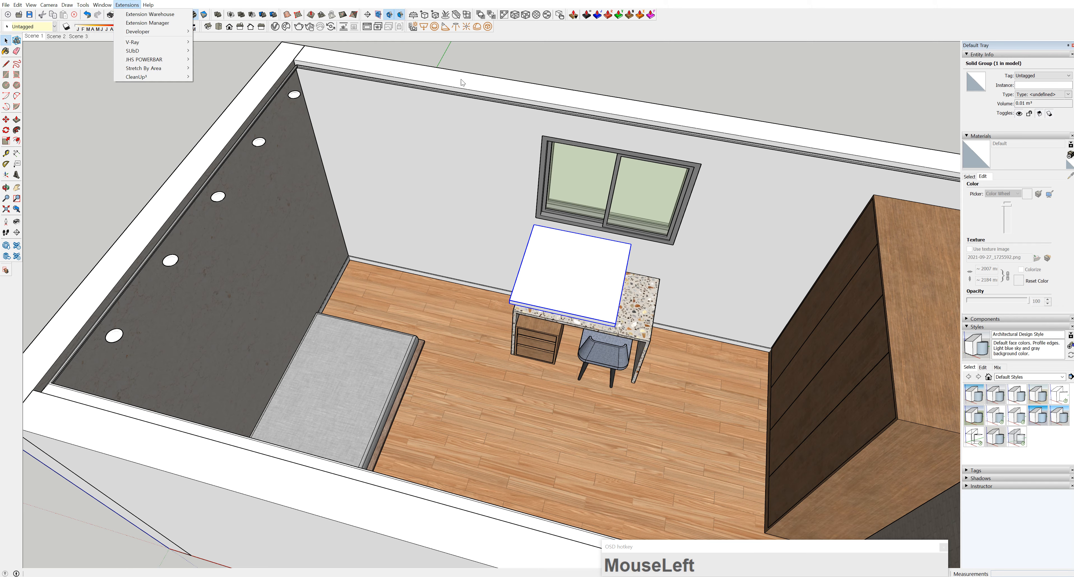
pyautogui.click(524, 64)
pyautogui.click(525, 62)
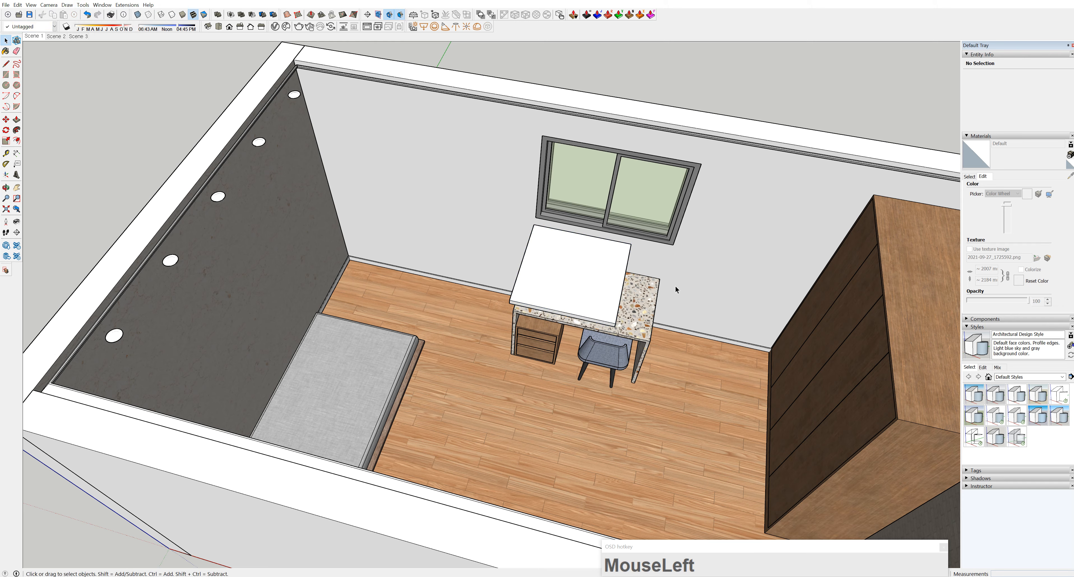
pyautogui.moveTo(676, 290); pyautogui.dragTo(659, 269, button='middle')
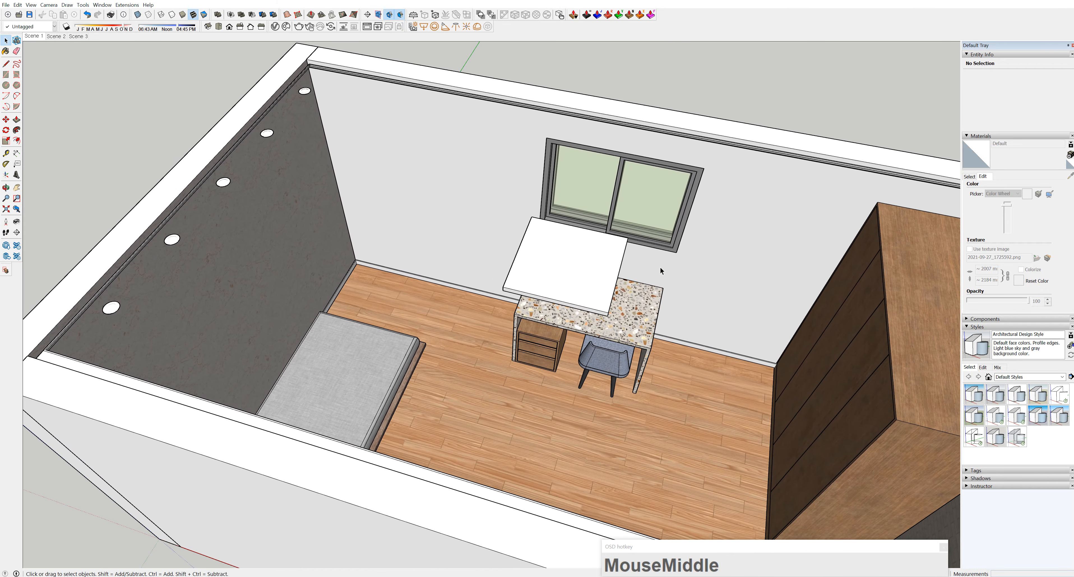